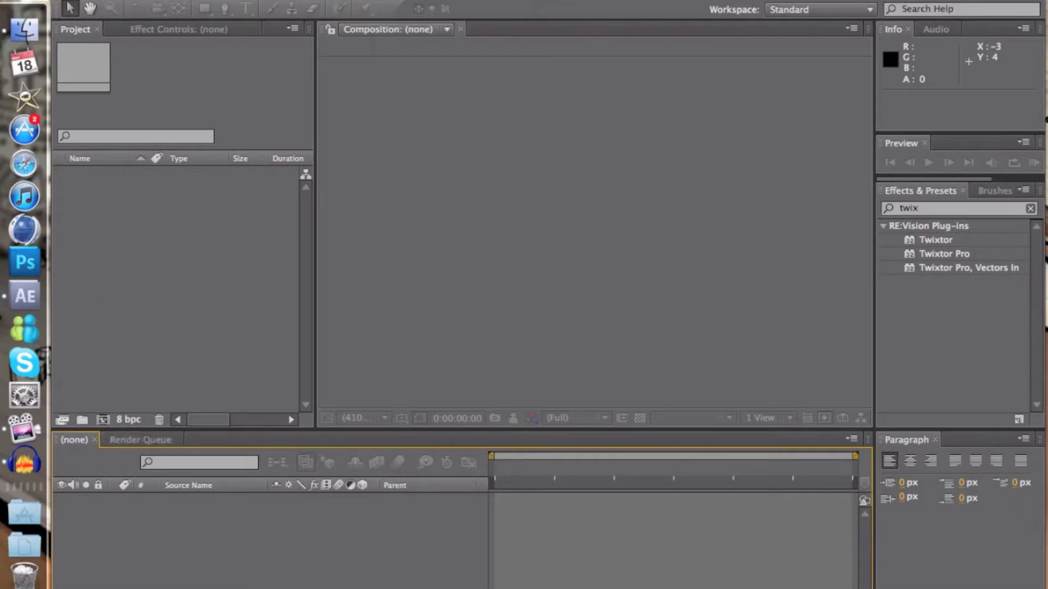
# - Import the Overgrown Quad spray + double spray.mp4 clip from the Montage folder as footage
pyautogui.click(139, 0)
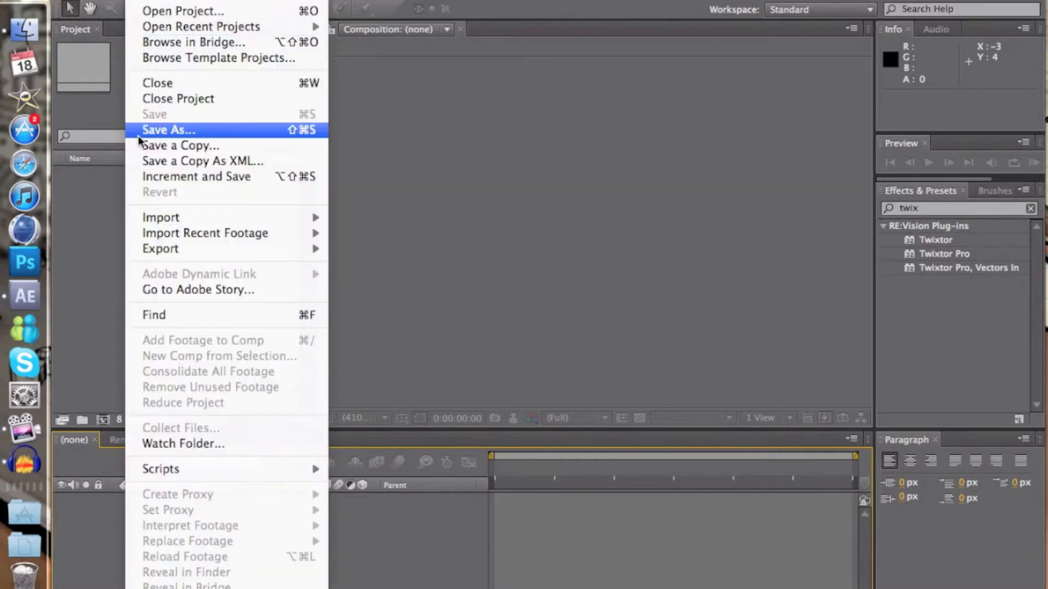
pyautogui.click(120, 188)
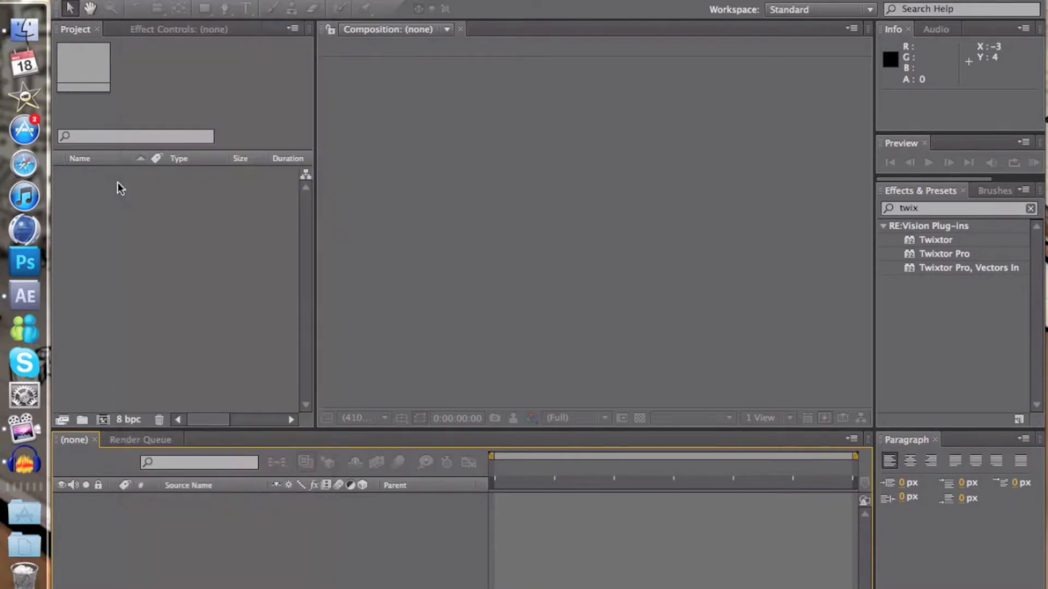
pyautogui.click(139, 0)
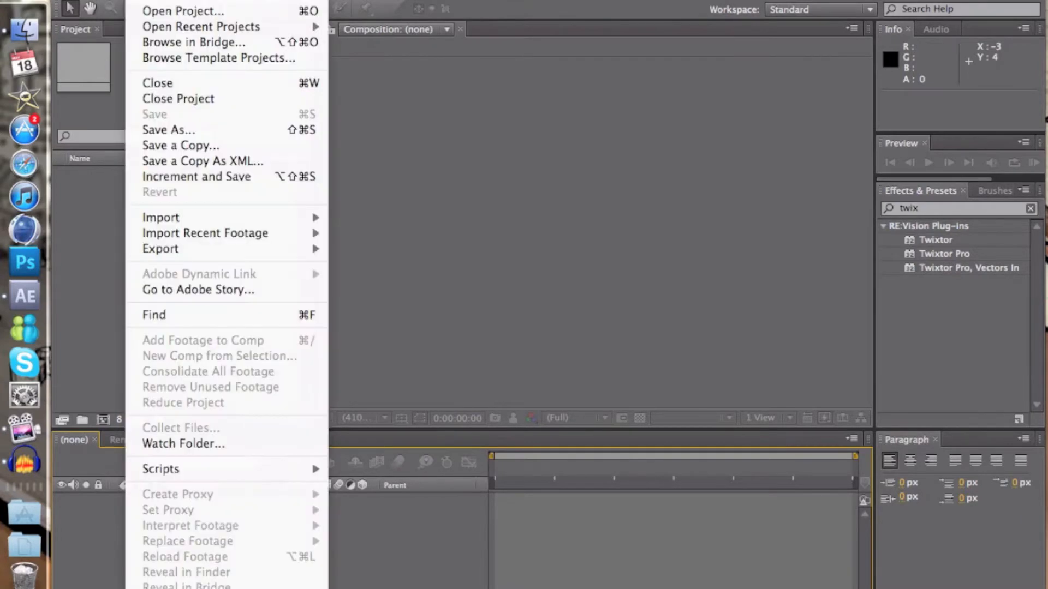
pyautogui.moveTo(264, 219)
pyautogui.click(371, 218)
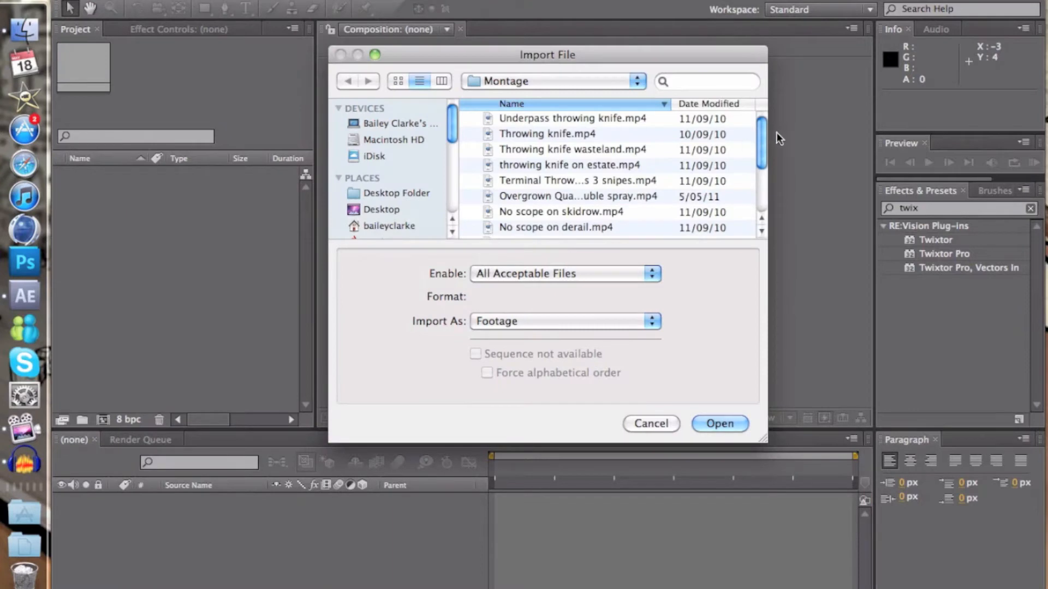
pyautogui.moveTo(761, 145)
pyautogui.mouseDown()
pyautogui.moveTo(759, 174)
pyautogui.moveTo(759, 139)
pyautogui.mouseUp()
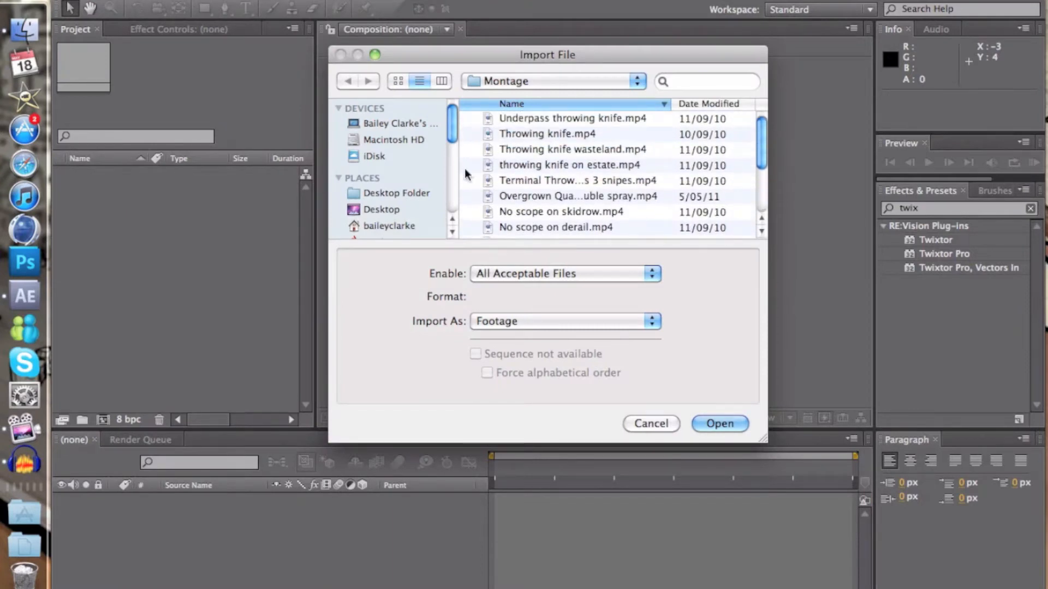
pyautogui.doubleClick(619, 198)
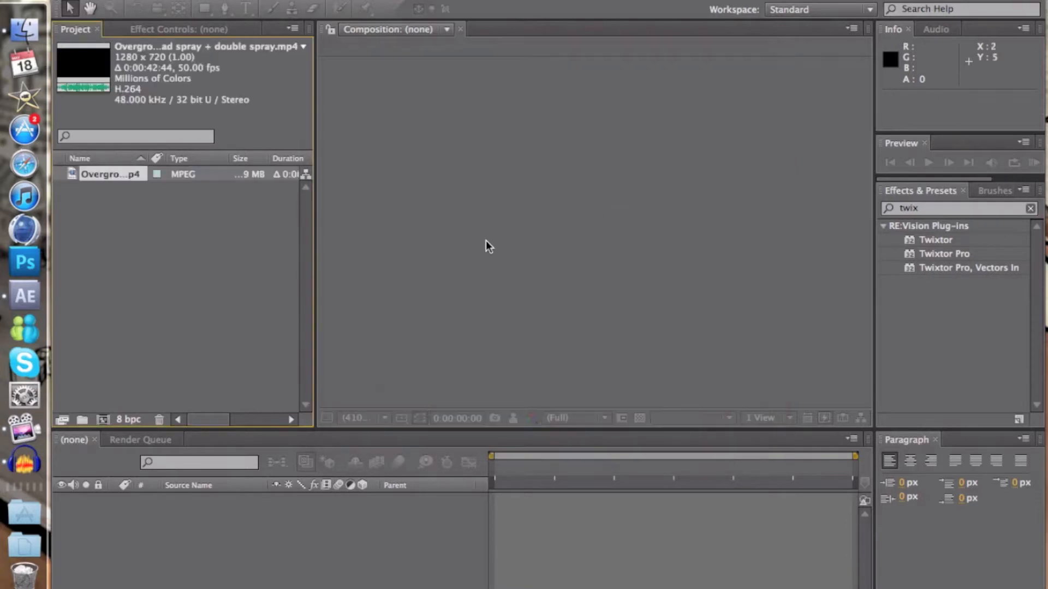
# - Create a composition from the imported Overgrown Quad spray + double spray clip
pyautogui.rightClick(116, 174)
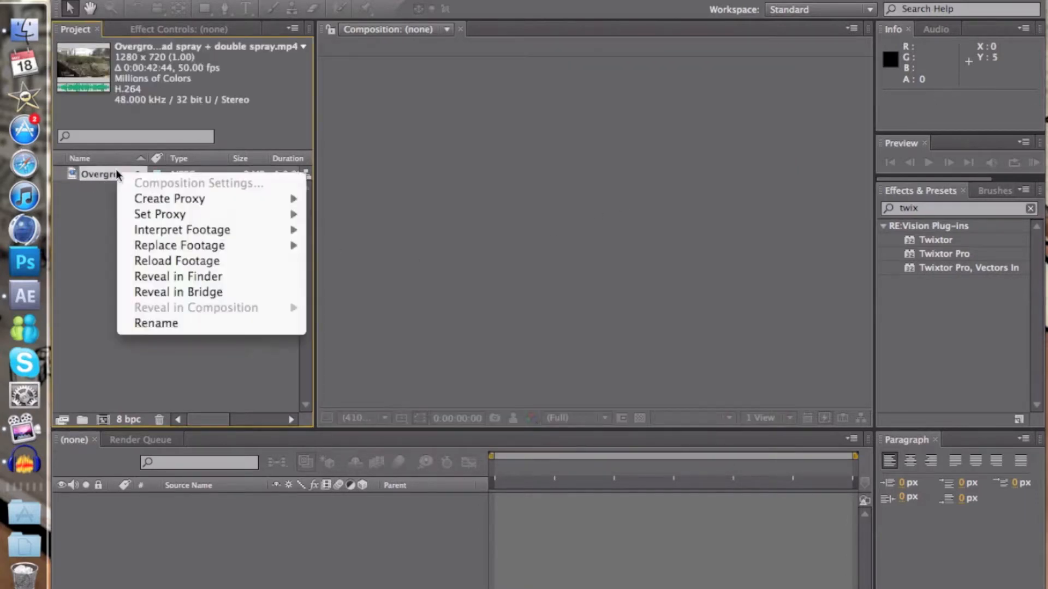
pyautogui.click(100, 188)
pyautogui.click(107, 174)
pyautogui.moveTo(107, 175)
pyautogui.mouseDown()
pyautogui.moveTo(87, 464)
pyautogui.moveTo(120, 526)
pyautogui.moveTo(136, 519)
pyautogui.mouseUp()
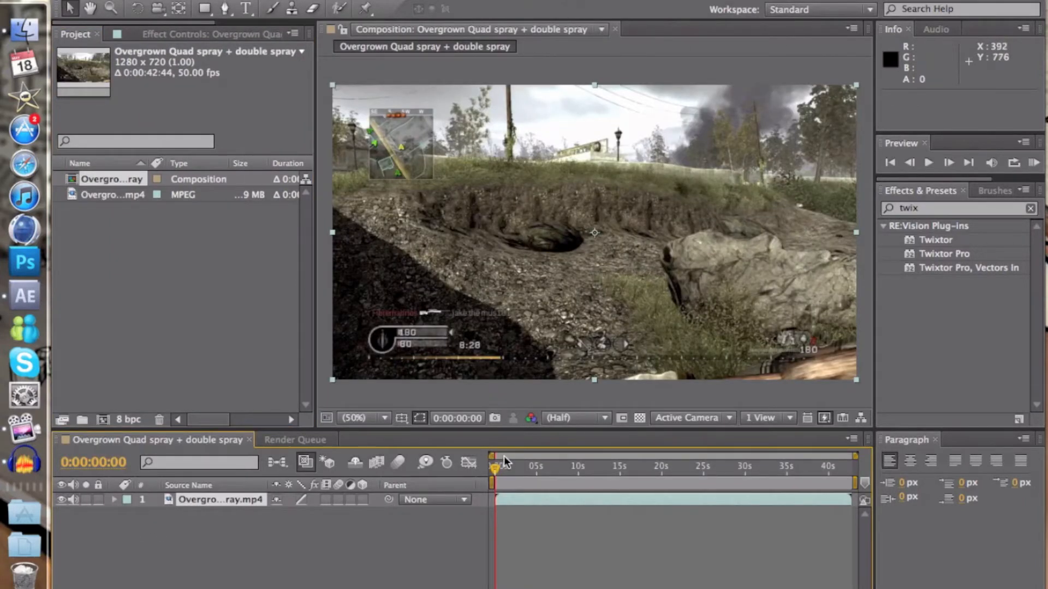
# - Find the end of the needed gameplay near 0:00:30:26 and set the composition's duration to 0:00:30:44
pyautogui.moveTo(495, 470); pyautogui.dragTo(749, 467)
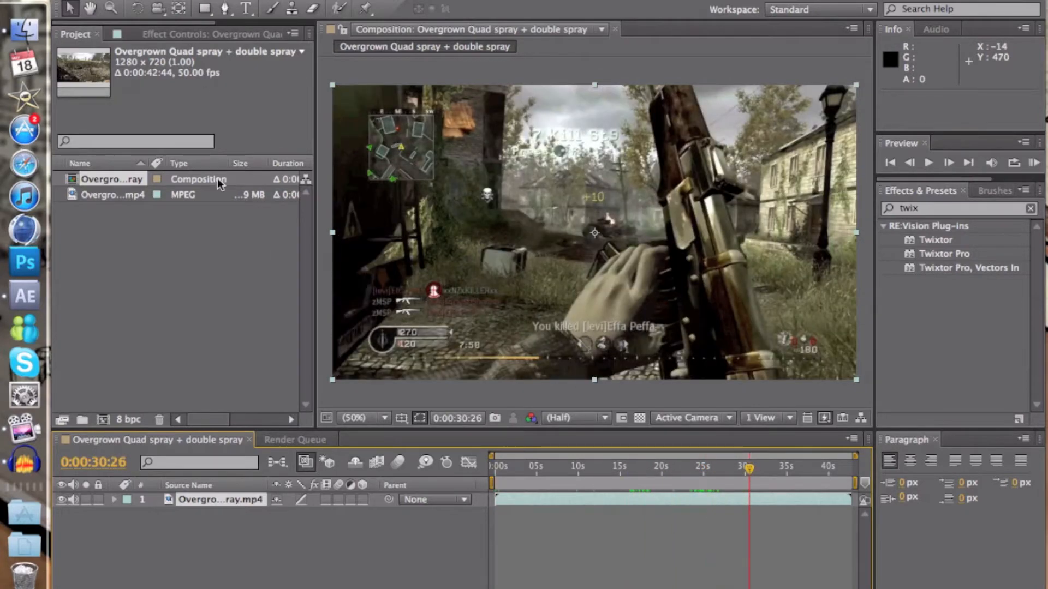
pyautogui.click(218, 1)
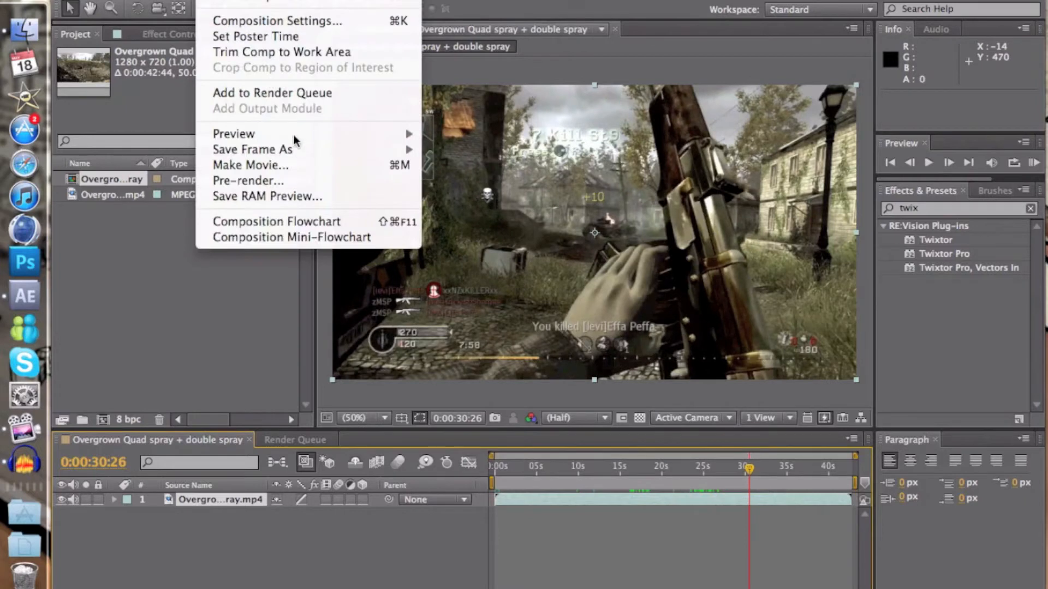
pyautogui.click(280, 21)
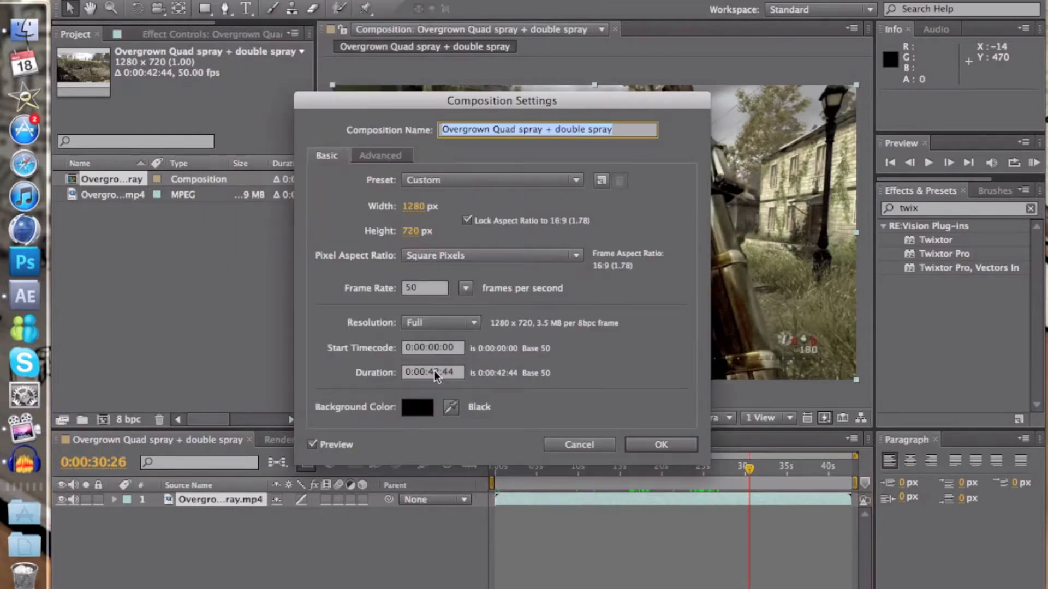
pyautogui.doubleClick(435, 372)
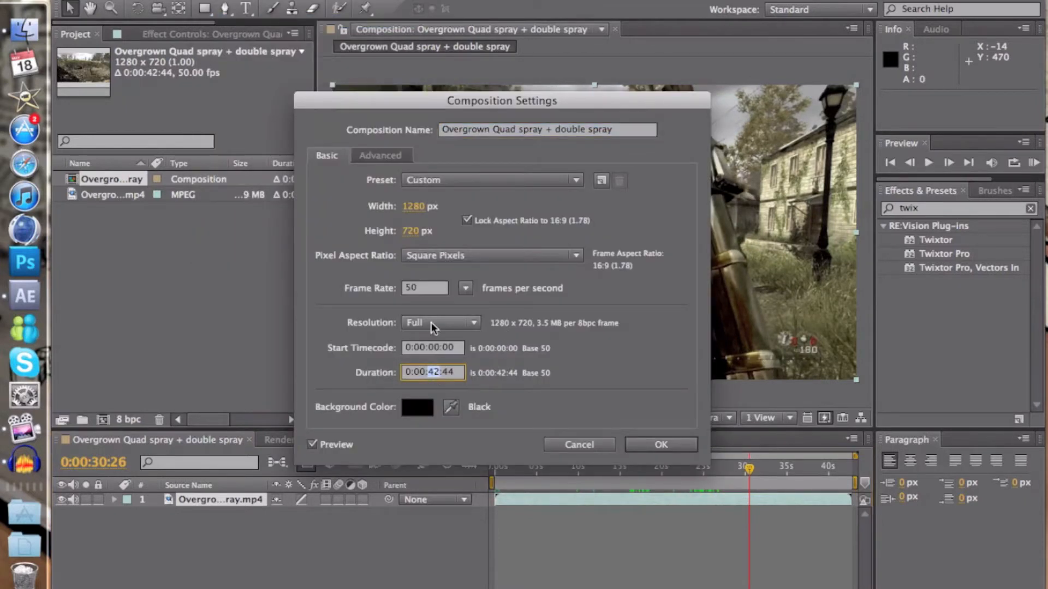
pyautogui.write('30')
pyautogui.click(661, 444)
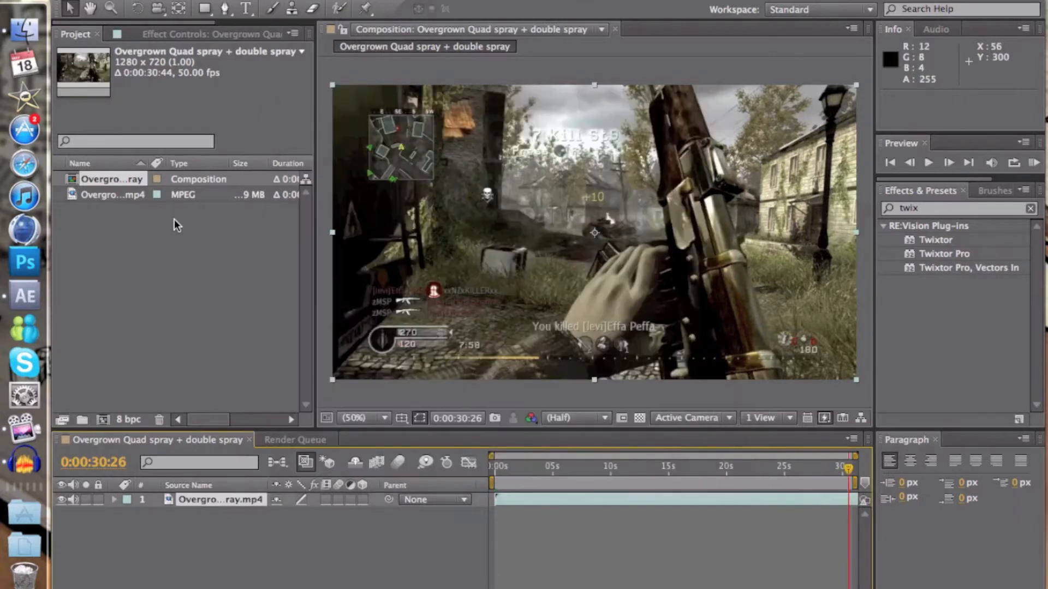
# - Start a new 1280 x 720 px solid layer with square pixels for the composition
pyautogui.click(192, 547)
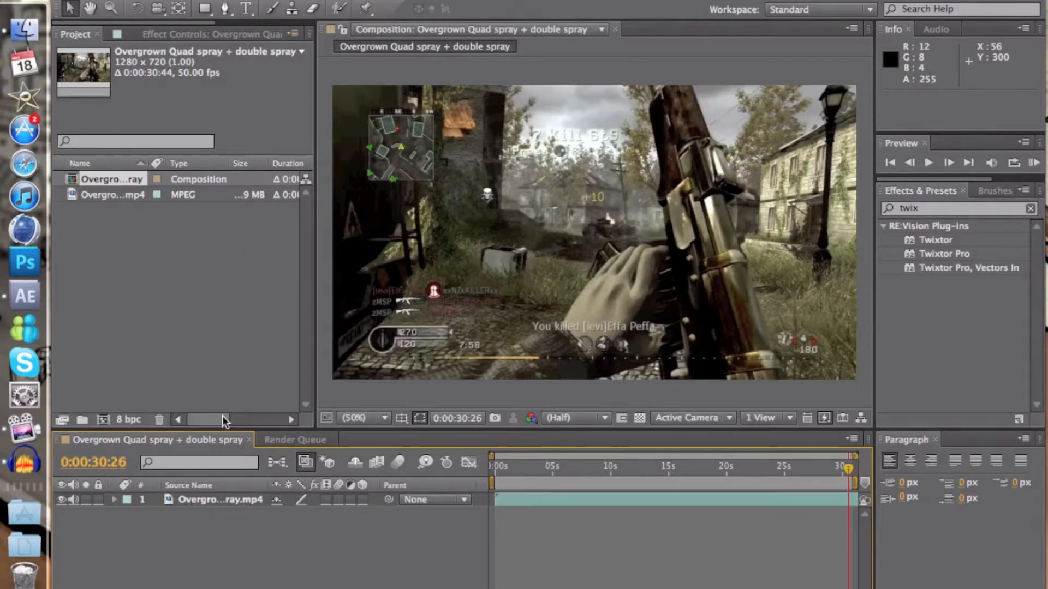
pyautogui.click(303, 0)
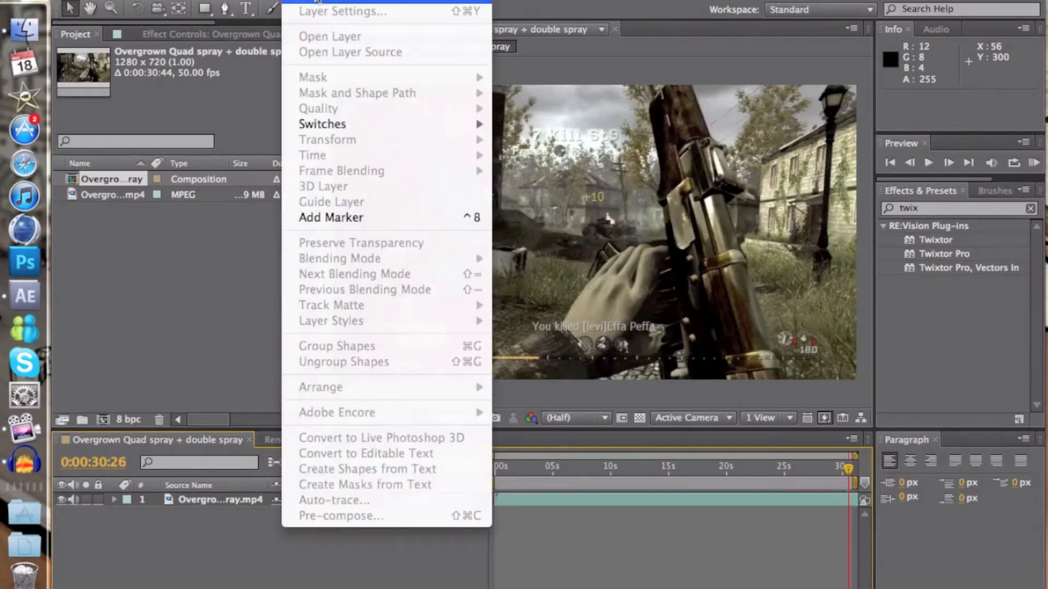
pyautogui.moveTo(384, 1)
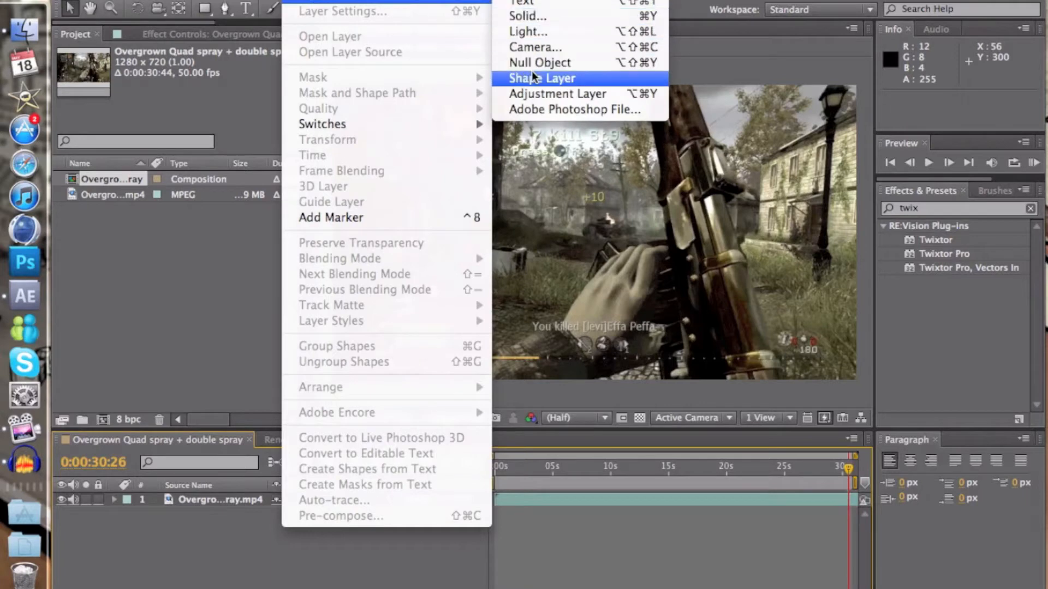
pyautogui.click(537, 17)
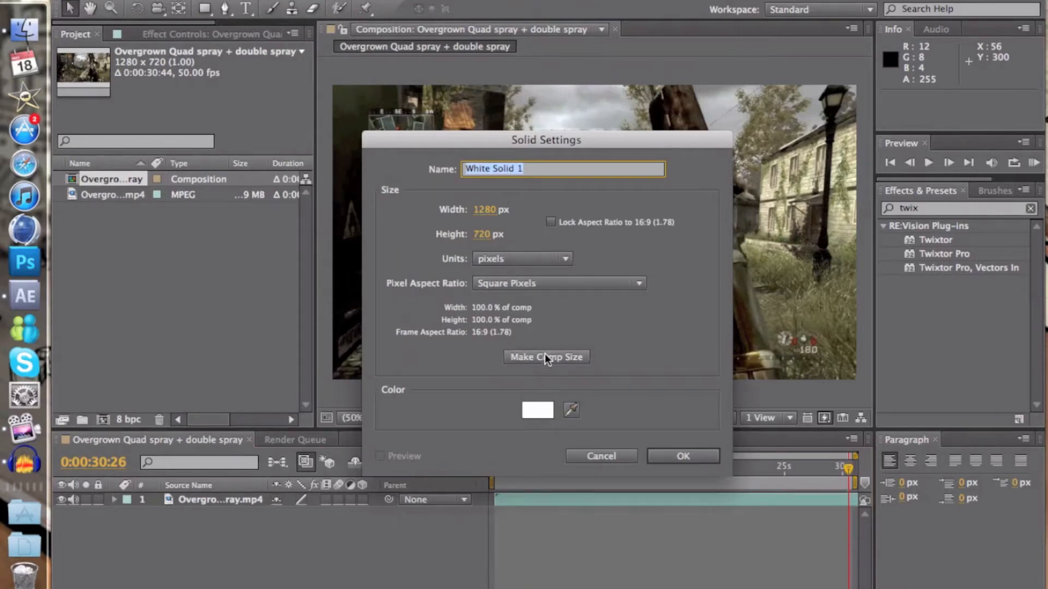
pyautogui.click(542, 284)
pyautogui.click(521, 300)
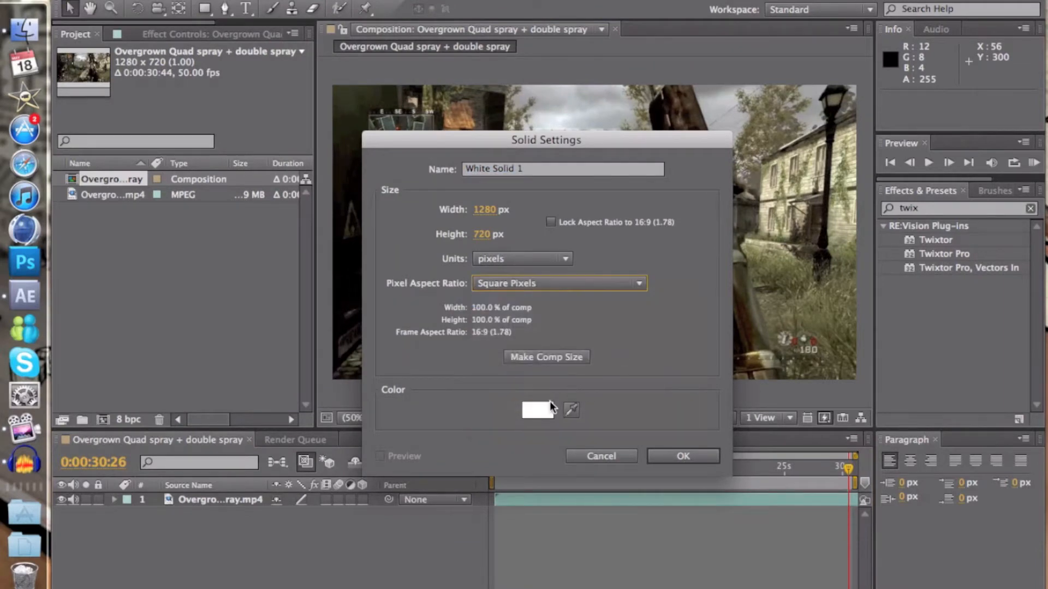
# - Set the solid's color to white, FFFFFF, and add it above the clip
pyautogui.click(538, 409)
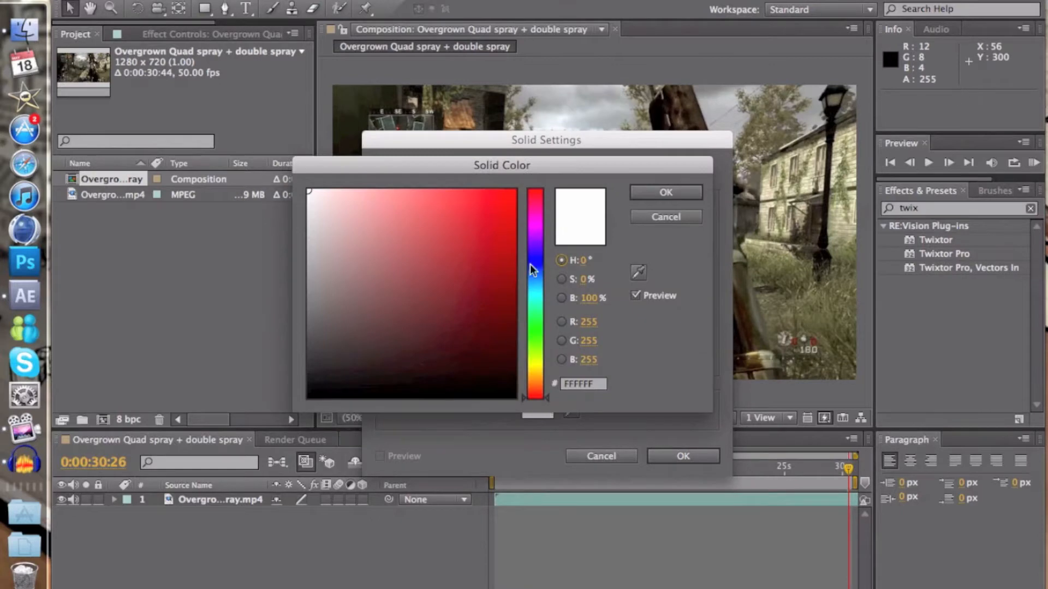
pyautogui.click(664, 217)
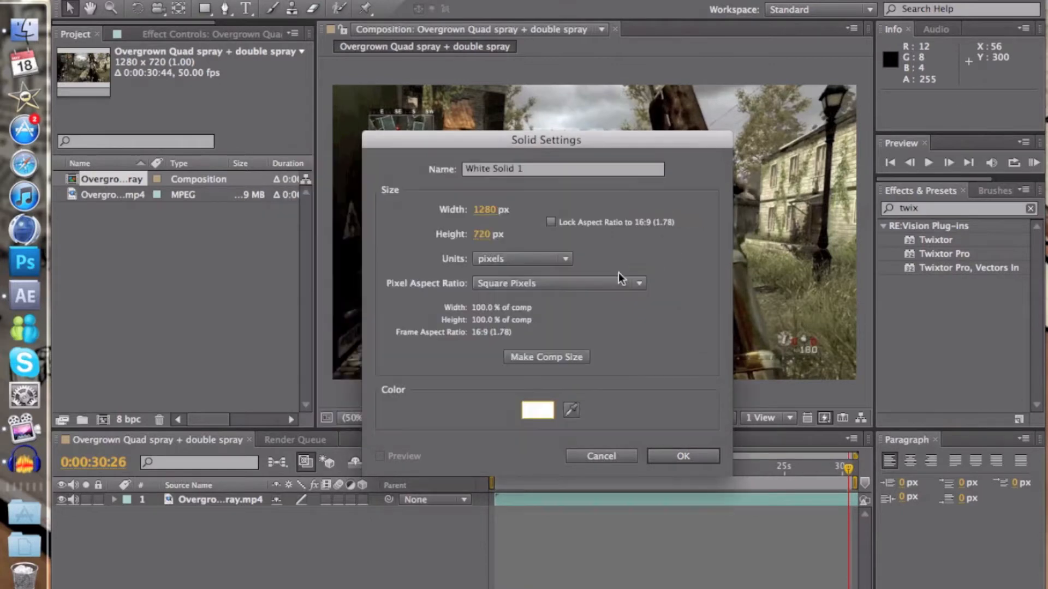
pyautogui.click(541, 412)
pyautogui.moveTo(515, 262)
pyautogui.mouseDown()
pyautogui.moveTo(484, 227)
pyautogui.moveTo(316, 218)
pyautogui.moveTo(510, 273)
pyautogui.moveTo(505, 360)
pyautogui.moveTo(513, 196)
pyautogui.moveTo(296, 178)
pyautogui.moveTo(386, 257)
pyautogui.moveTo(505, 398)
pyautogui.moveTo(542, 182)
pyautogui.mouseUp()
pyautogui.click(530, 367)
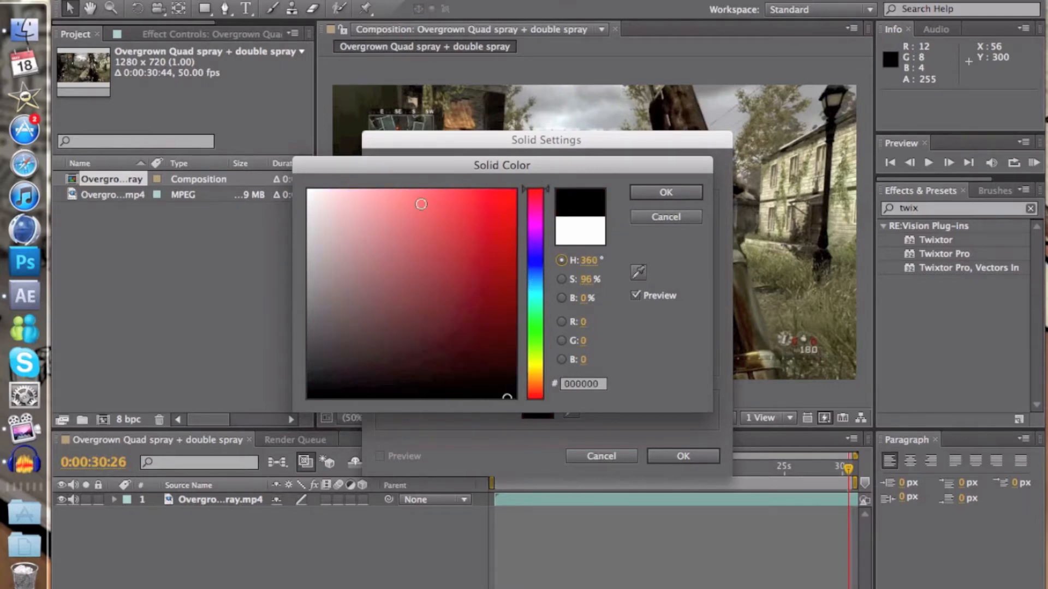
pyautogui.moveTo(427, 198); pyautogui.dragTo(271, 155)
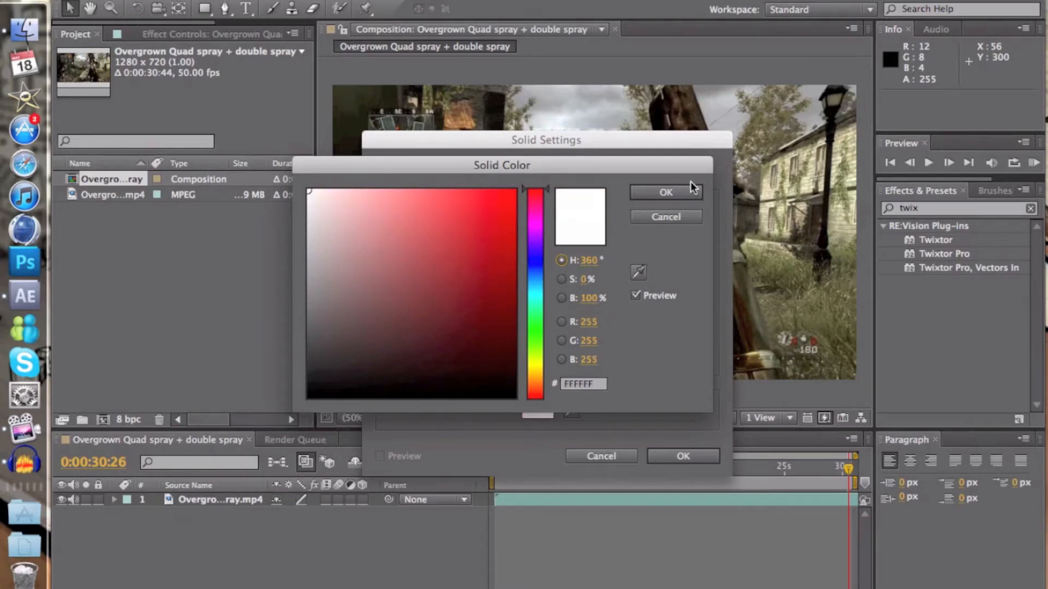
pyautogui.click(675, 192)
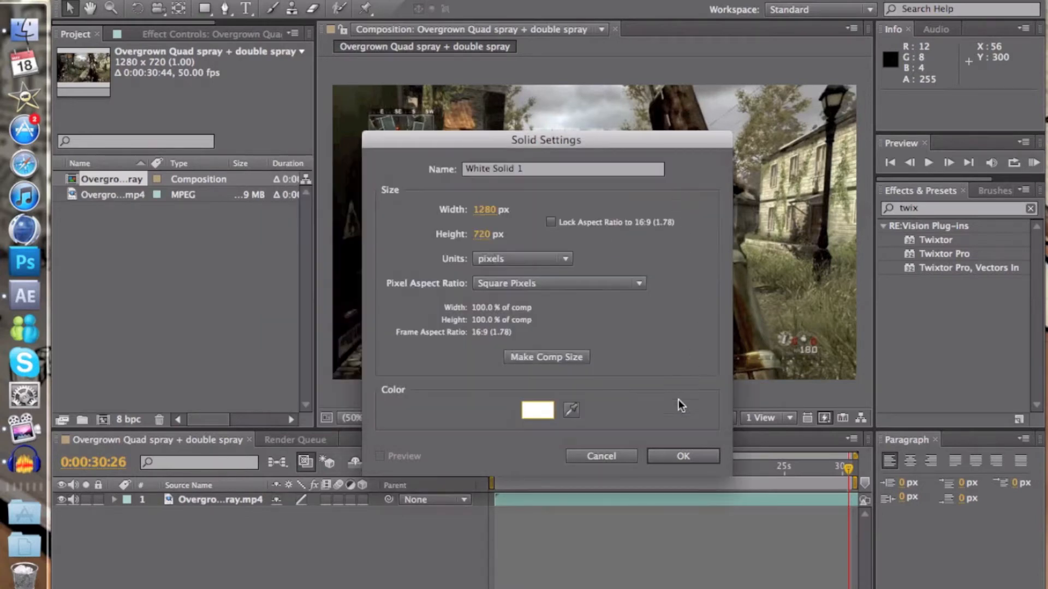
pyautogui.click(682, 456)
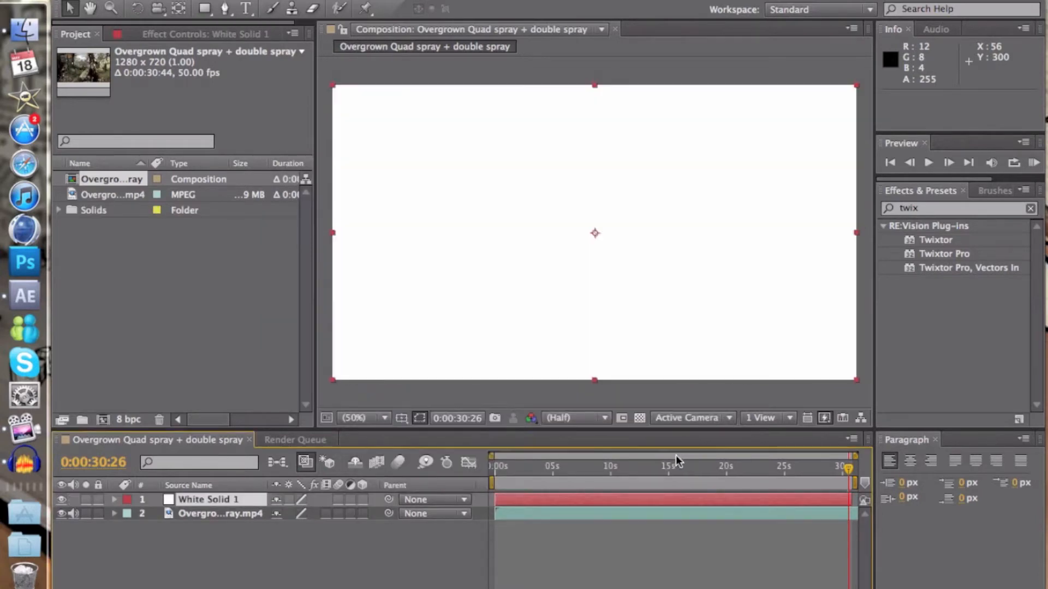
# - Lower the white solid's opacity to 45% in its transform properties
pyautogui.click(115, 499)
pyautogui.click(128, 513)
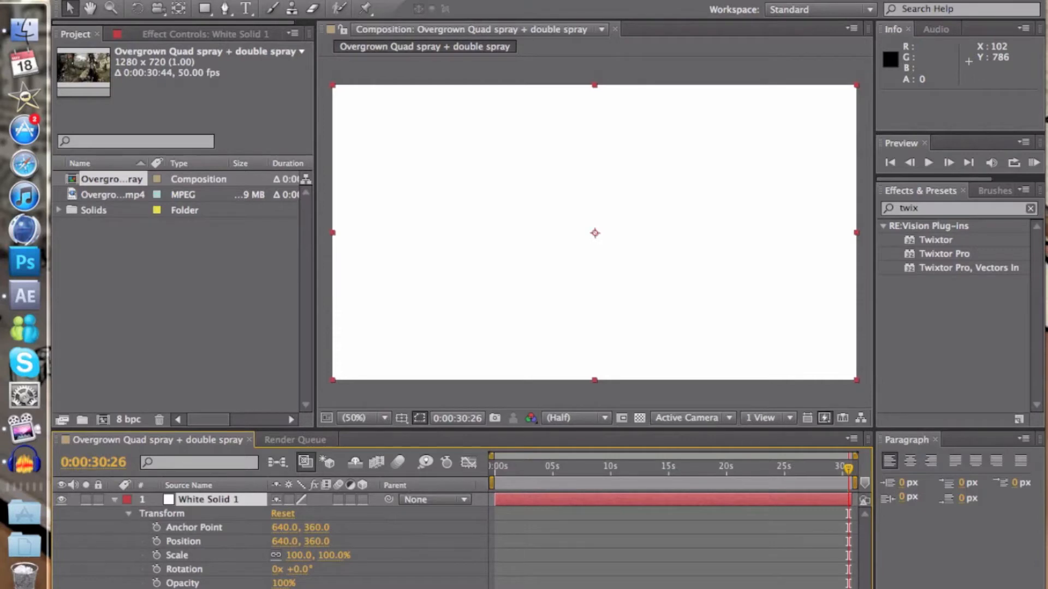
pyautogui.moveTo(283, 584); pyautogui.dragTo(237, 585)
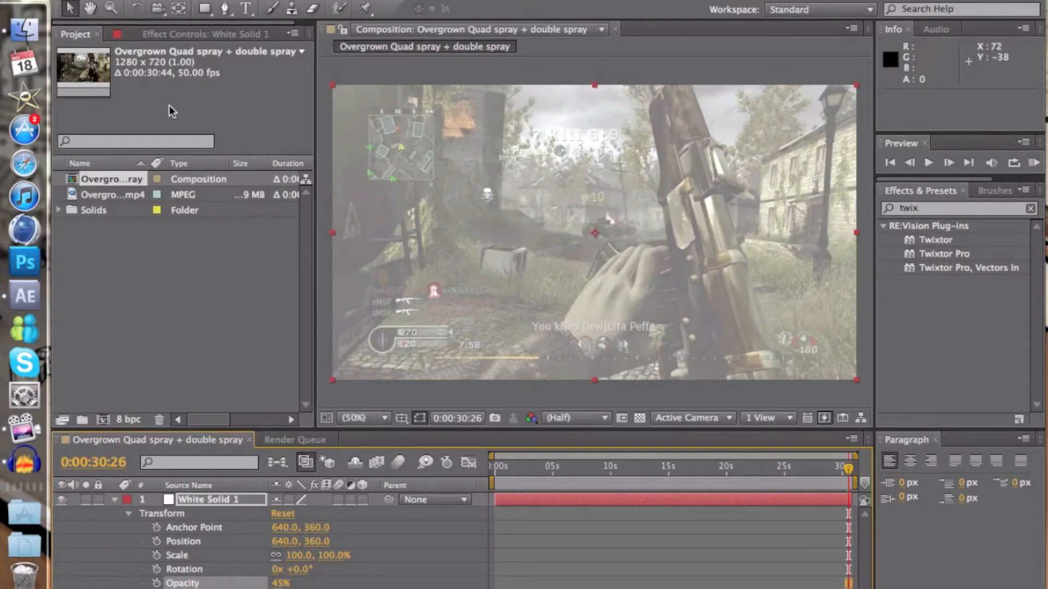
# - Move the current time to 0:00:12:36, at the rifle reload with the 3 Kill Streak message
pyautogui.click(115, 6)
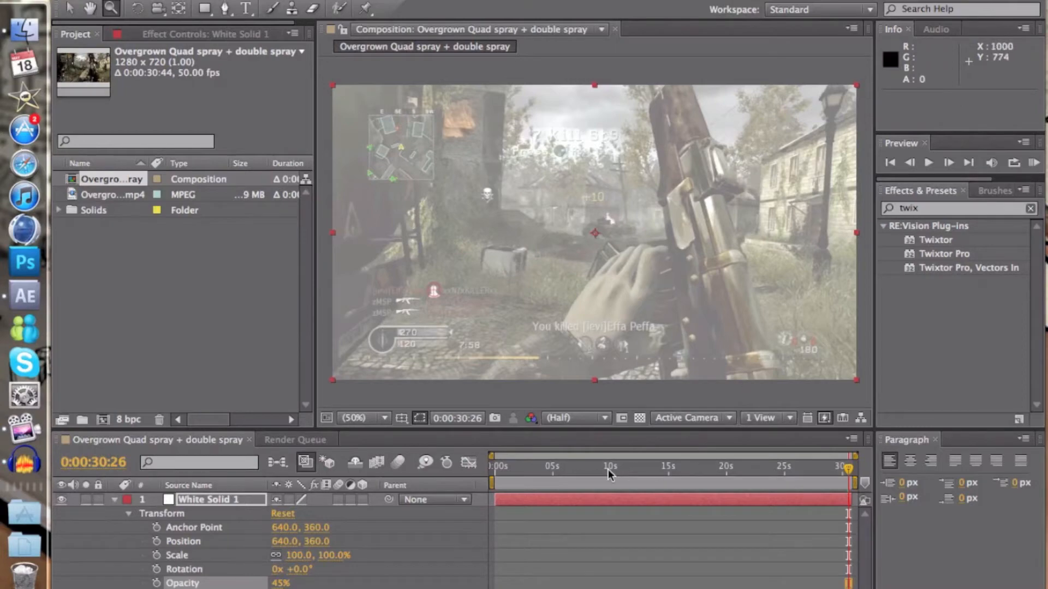
pyautogui.moveTo(847, 473); pyautogui.dragTo(640, 485)
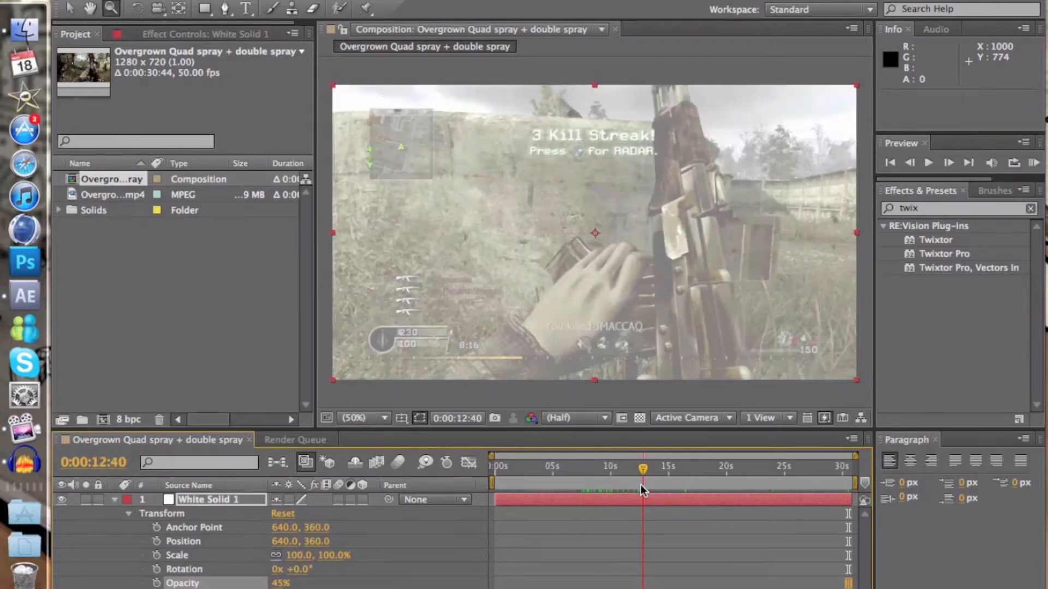
pyautogui.moveTo(646, 470); pyautogui.dragTo(641, 470)
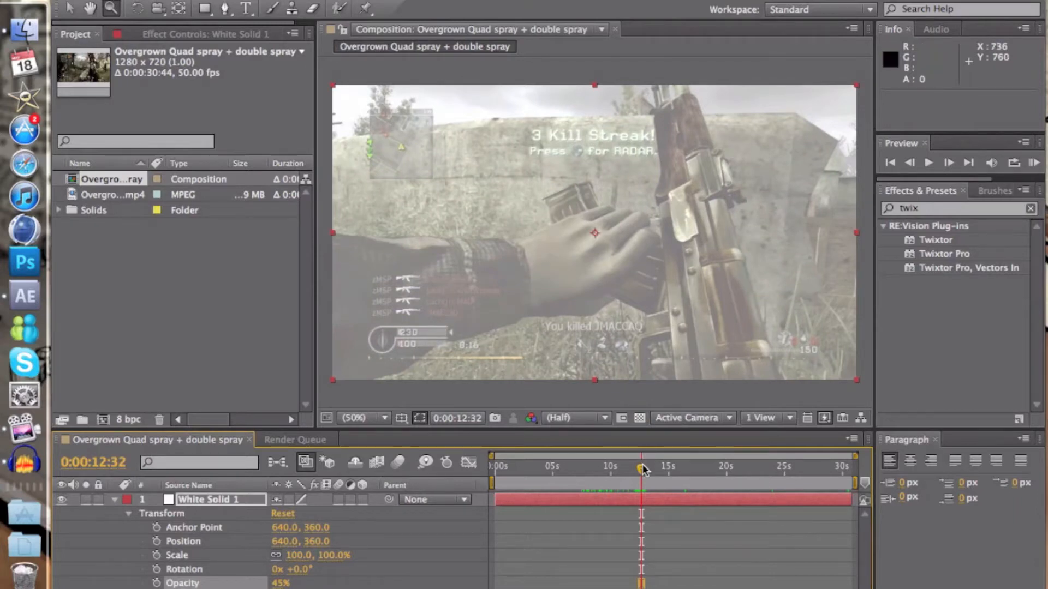
pyautogui.moveTo(642, 470); pyautogui.dragTo(645, 470)
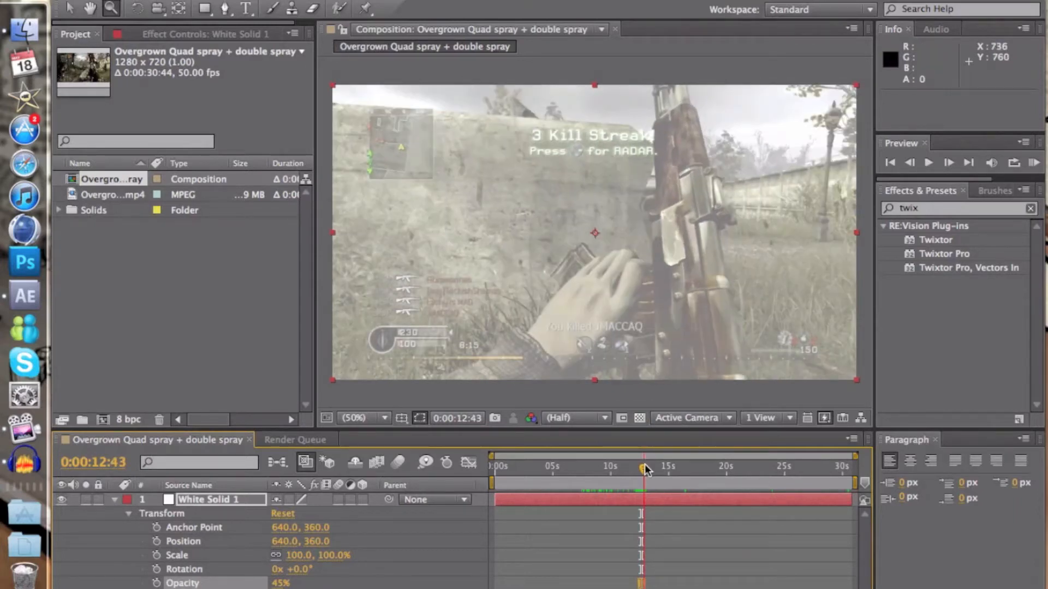
pyautogui.moveTo(645, 470); pyautogui.dragTo(644, 470)
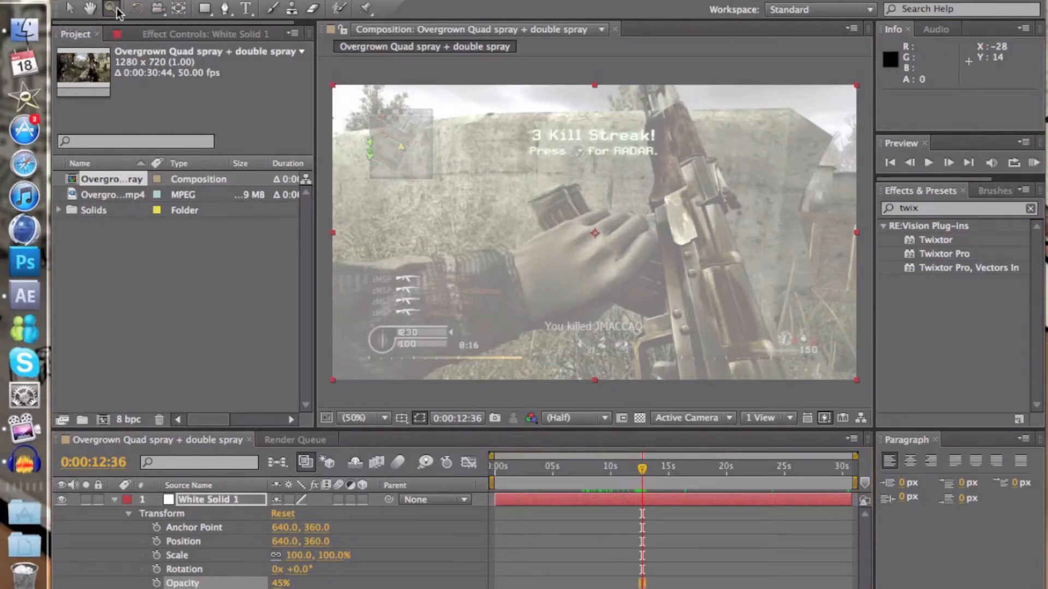
# - Start a Pen tool mask on the white solid below the frame, tracing the rifle's right edge up to a curved point at the metal band
pyautogui.click(755, 365)
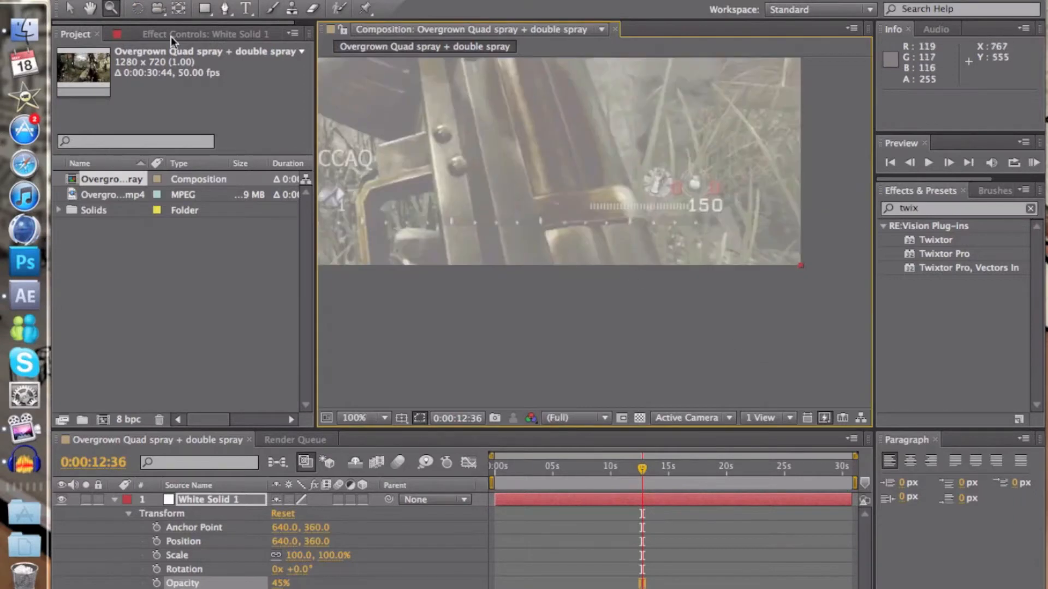
pyautogui.click(90, 7)
pyautogui.moveTo(544, 179); pyautogui.dragTo(619, 280)
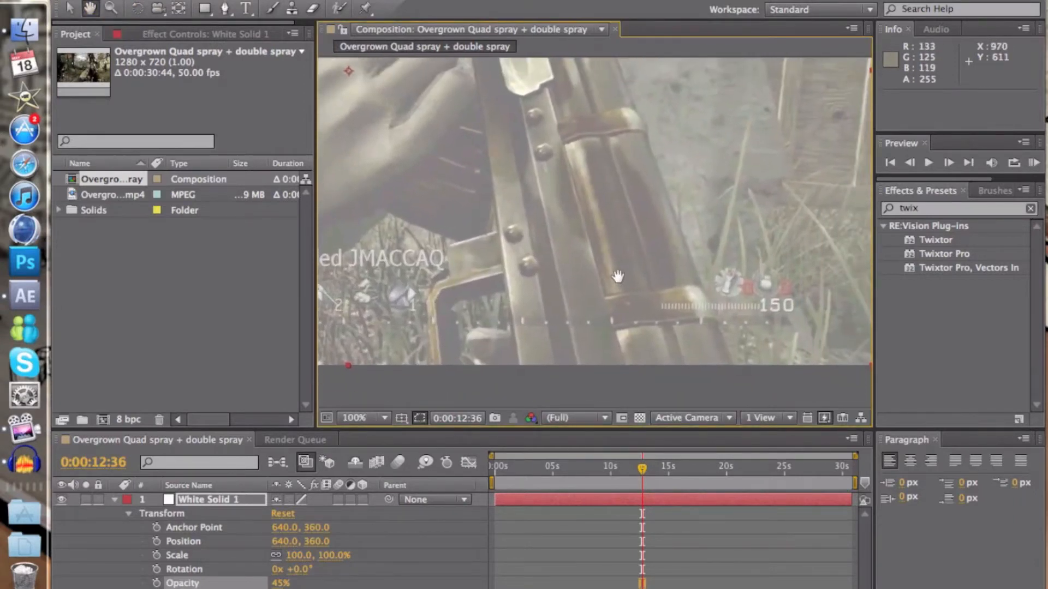
pyautogui.click(224, 8)
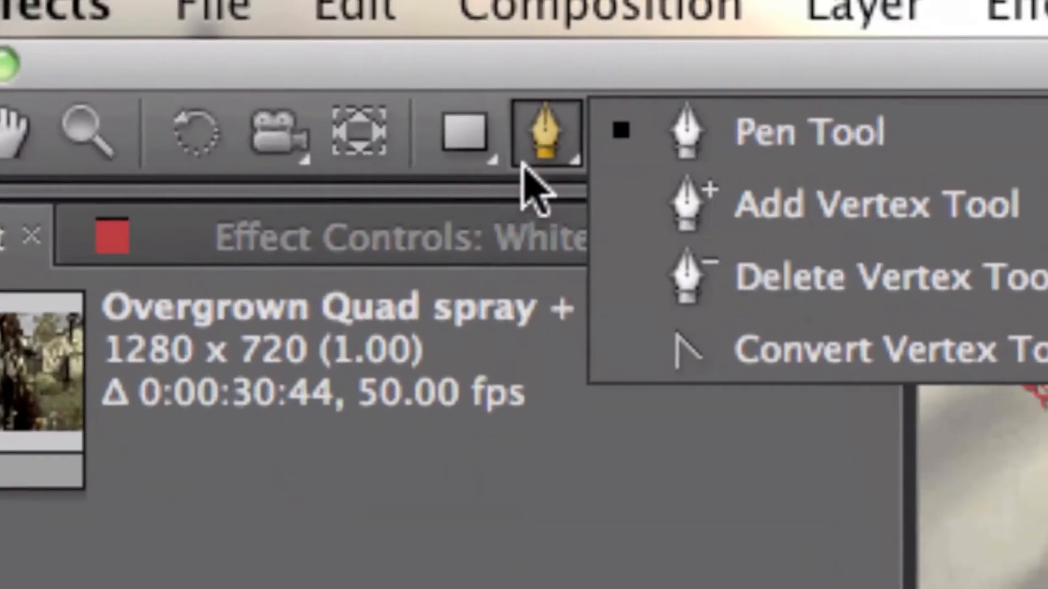
pyautogui.click(225, 14)
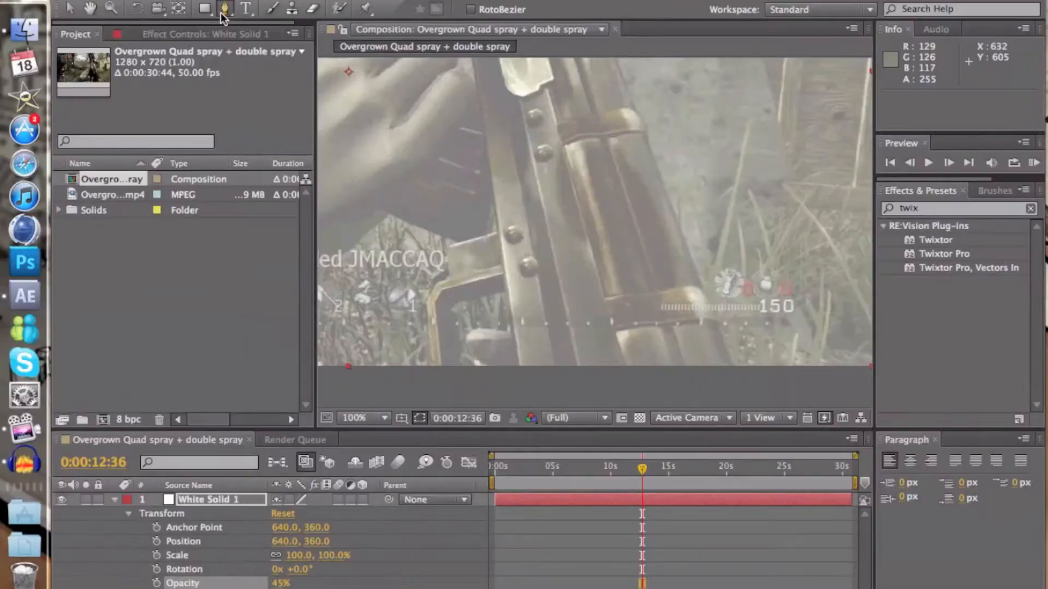
pyautogui.click(735, 376)
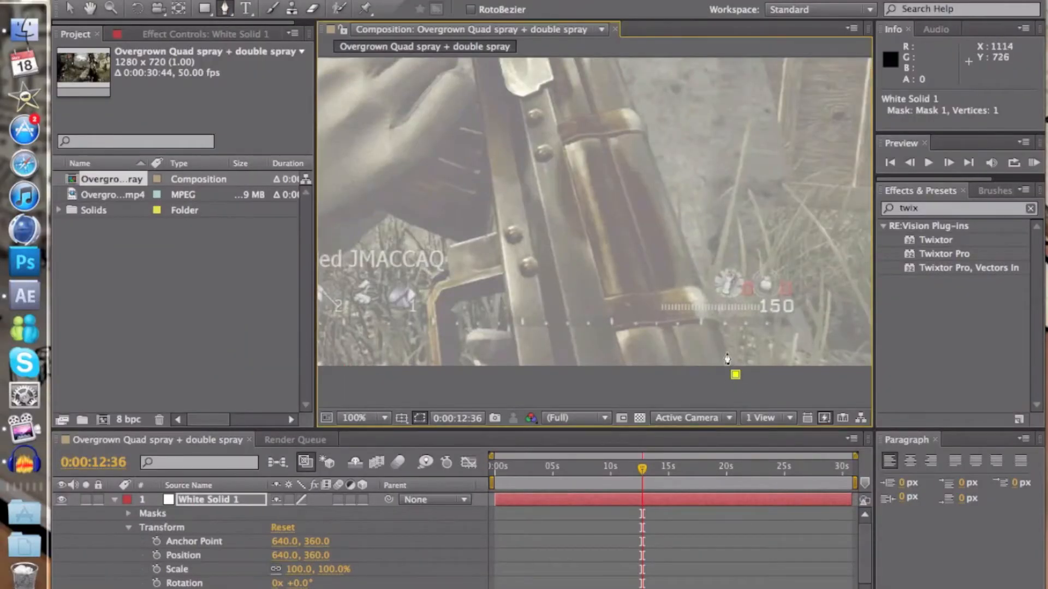
pyautogui.click(646, 142)
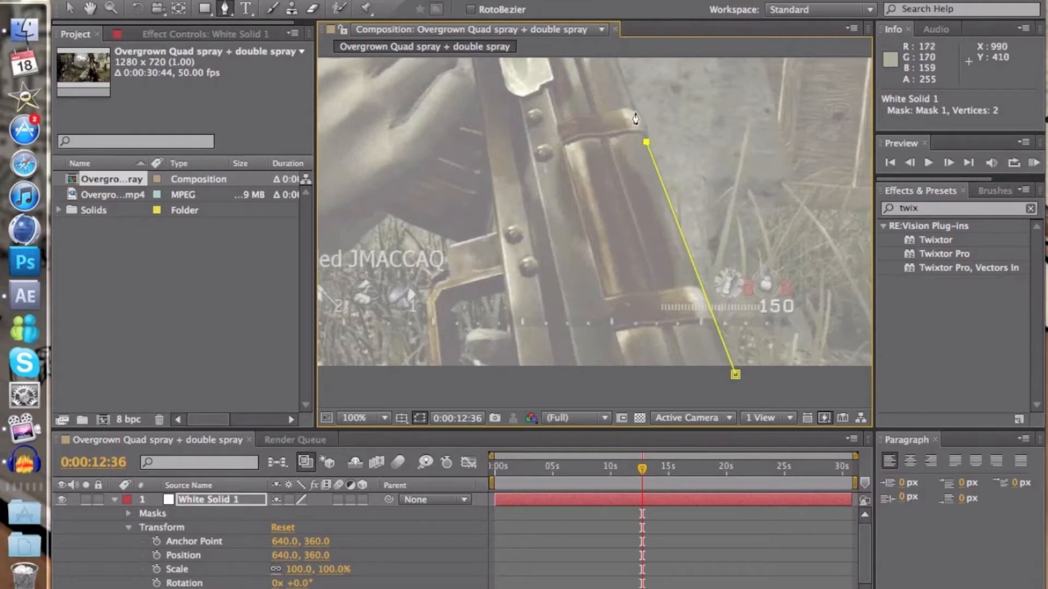
pyautogui.moveTo(635, 112); pyautogui.dragTo(621, 104)
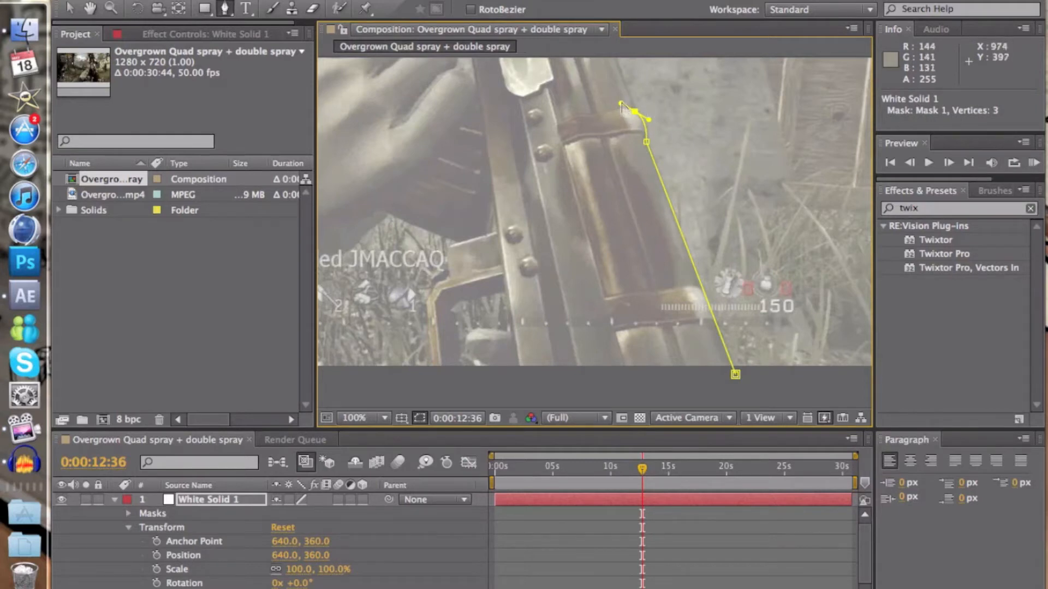
# - Continue the mask path up the receiver's right edge and curve it around the underside of the protruding lever
pyautogui.click(89, 7)
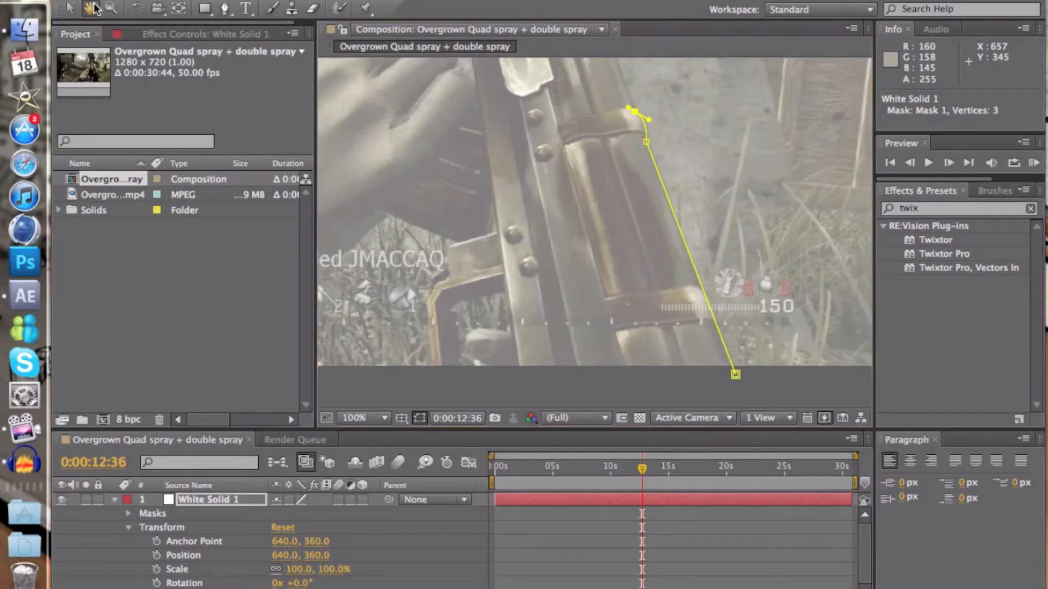
pyautogui.moveTo(647, 177); pyautogui.dragTo(699, 381)
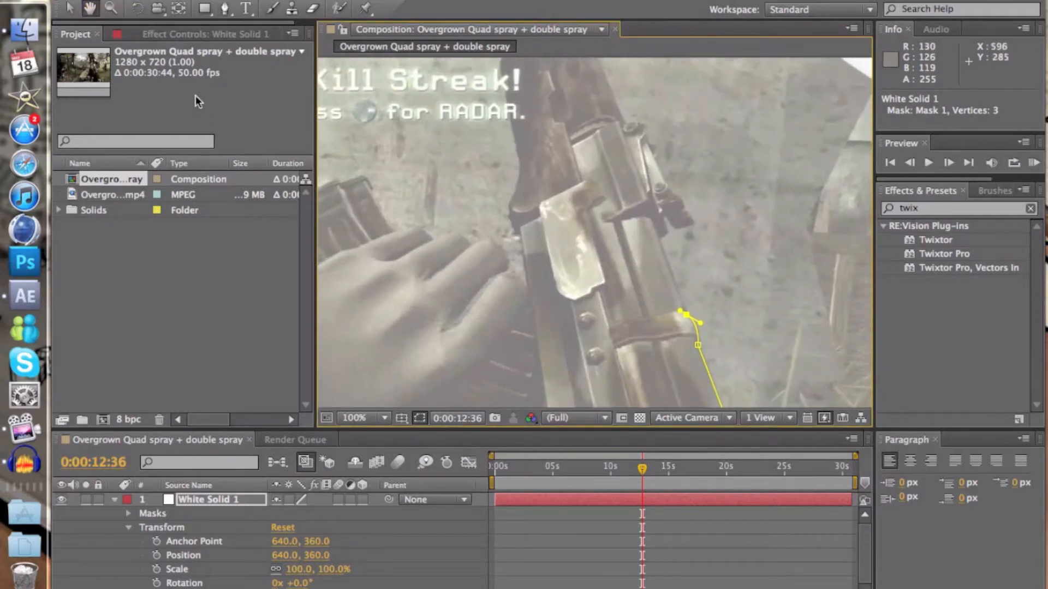
pyautogui.click(224, 9)
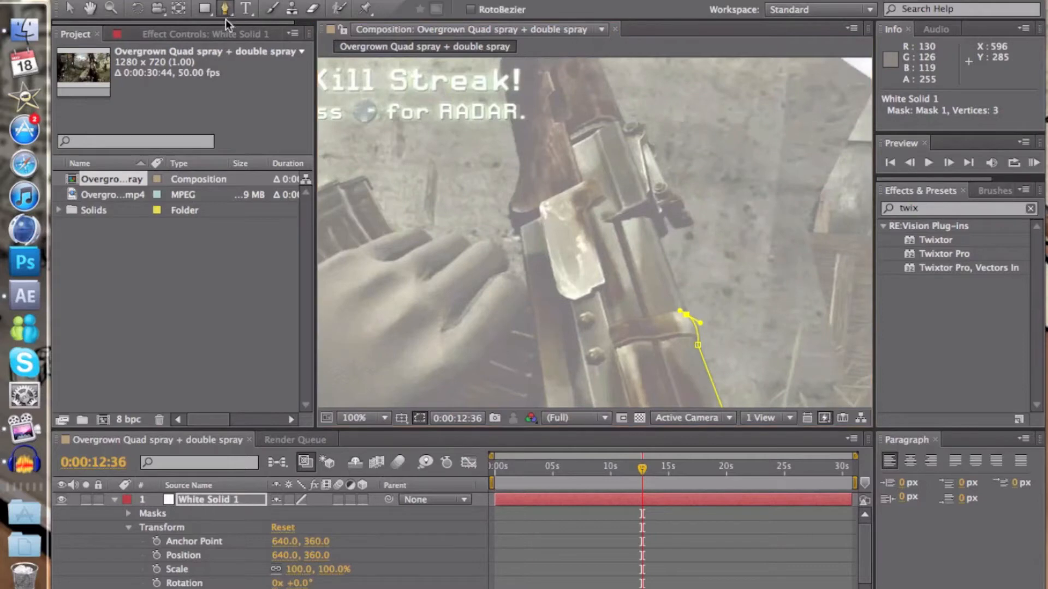
pyautogui.click(660, 240)
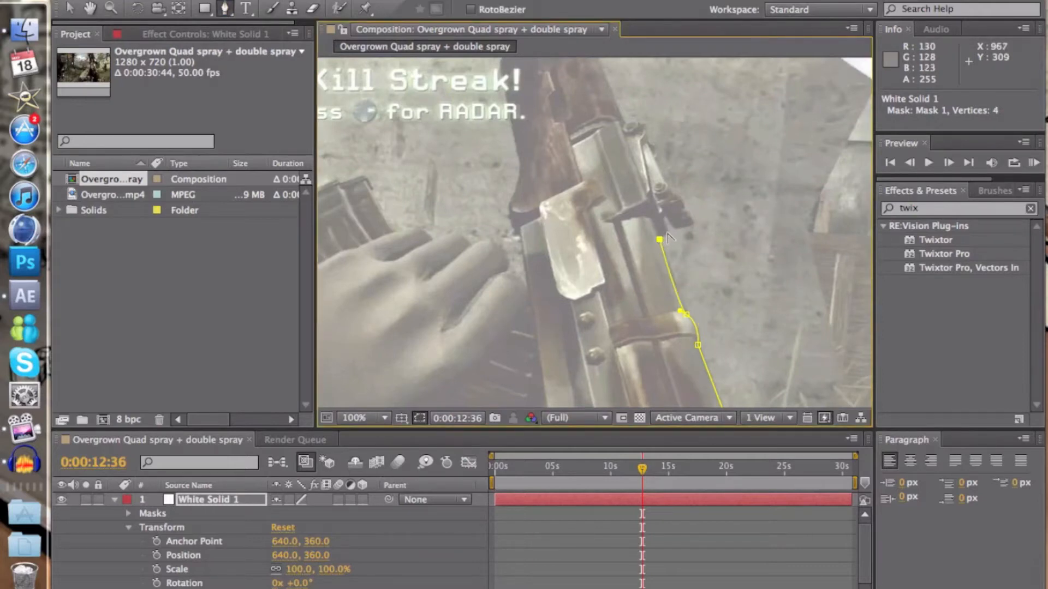
pyautogui.moveTo(664, 217); pyautogui.dragTo(655, 198)
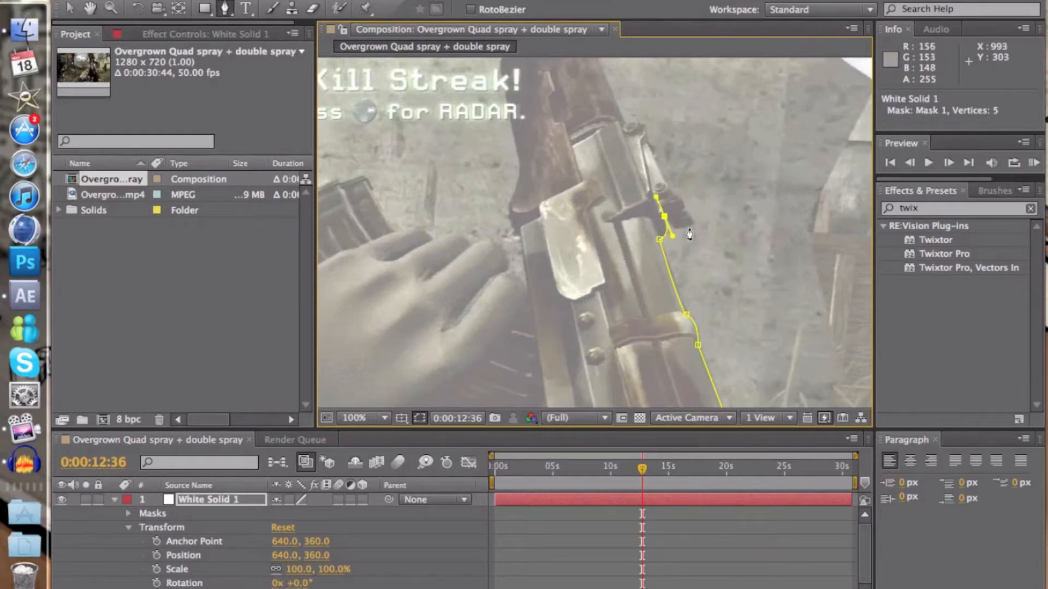
pyautogui.moveTo(705, 208); pyautogui.dragTo(711, 210)
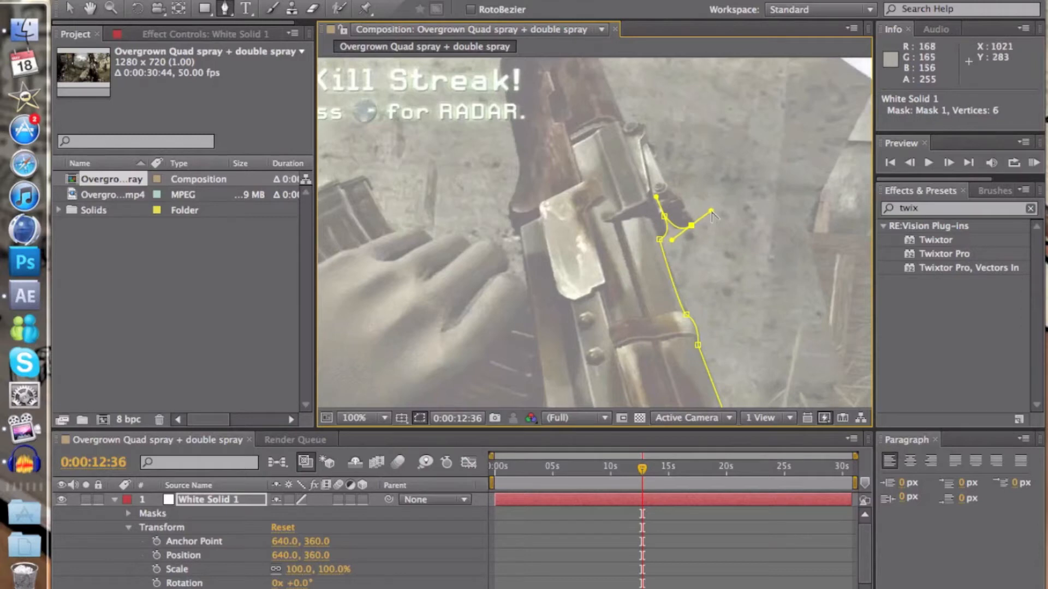
pyautogui.click(680, 197)
pyautogui.press('super+z')
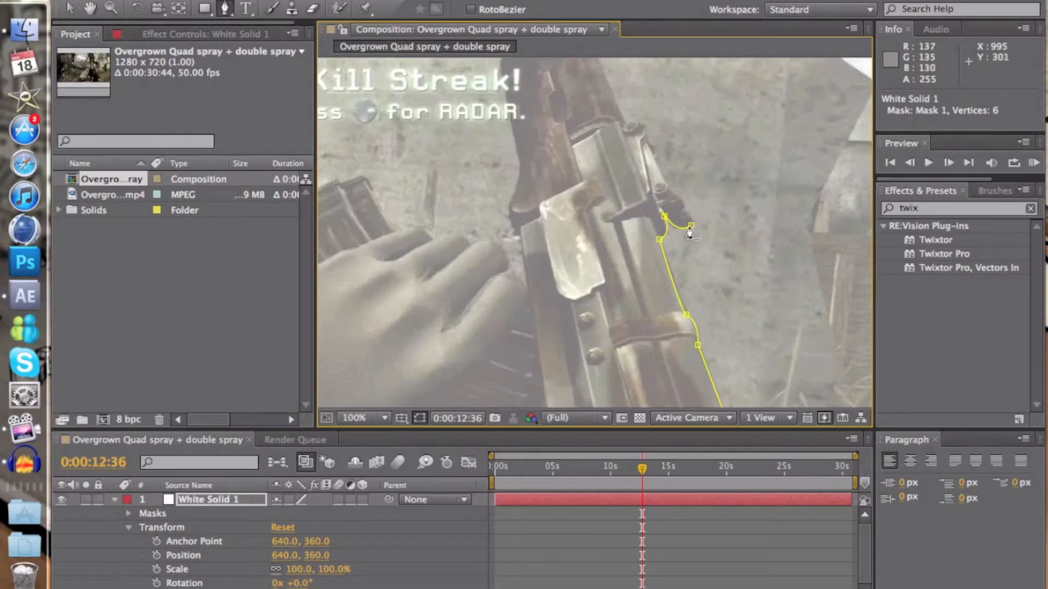
pyautogui.rightClick(692, 229)
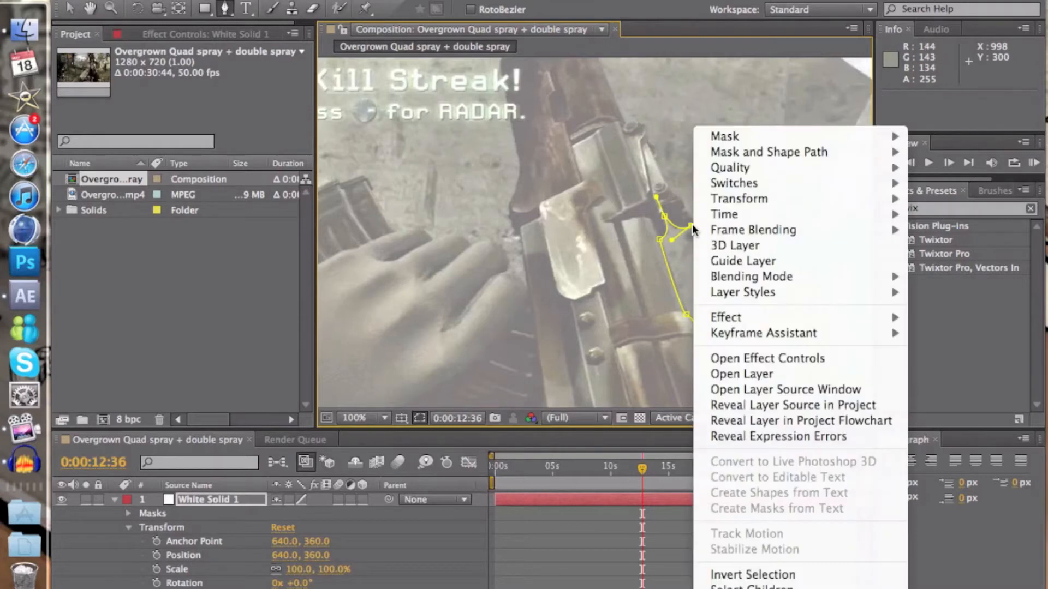
pyautogui.click(168, 304)
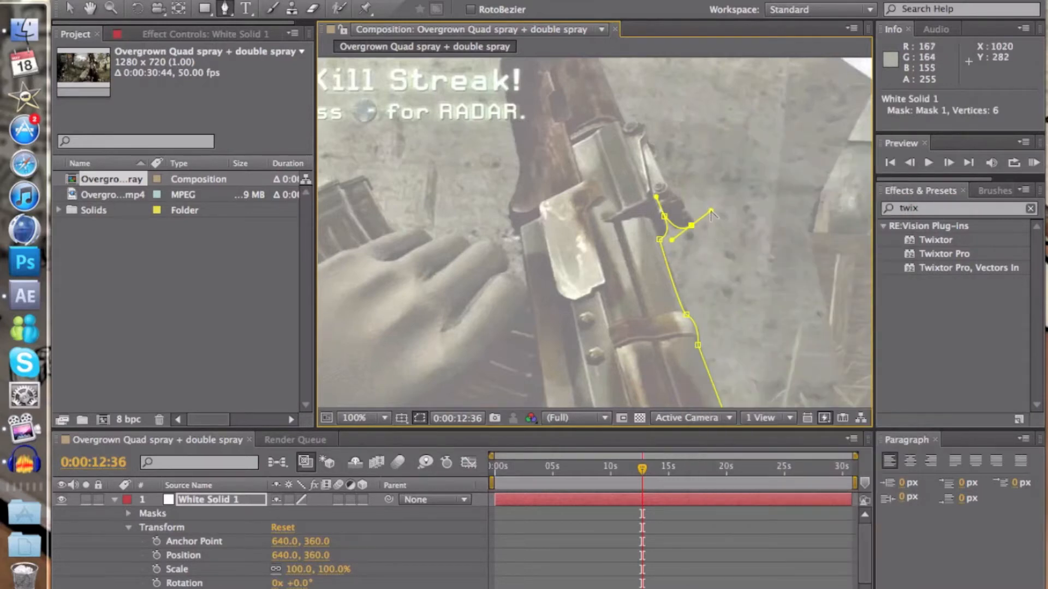
# - Make the lever-tip vertex a corner and continue the mask path over the lever and up to the base of the wooden handguard
pyautogui.click(689, 222)
pyautogui.click(680, 201)
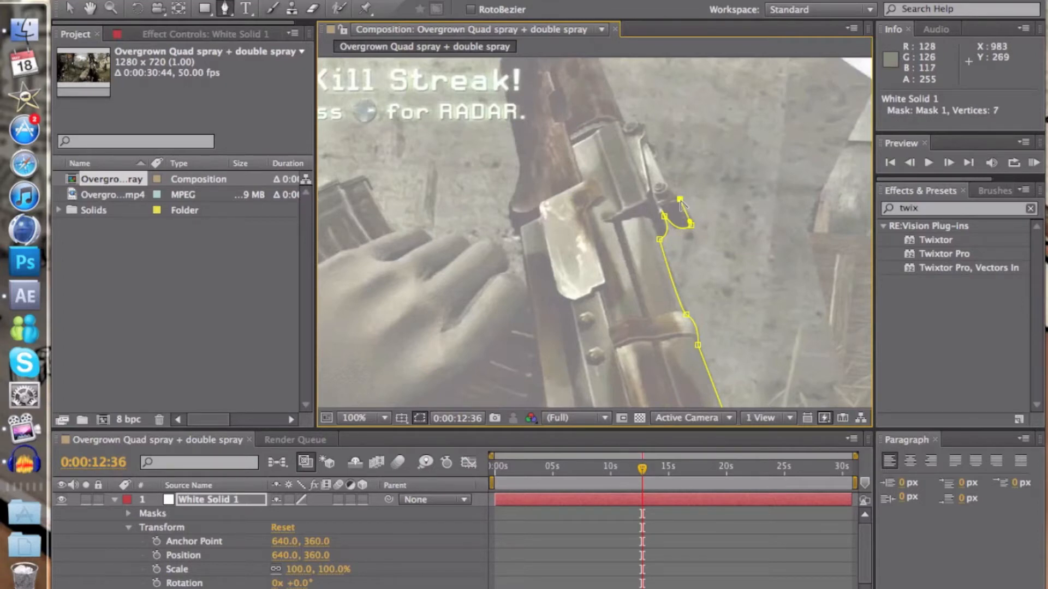
pyautogui.click(666, 186)
pyautogui.click(666, 186)
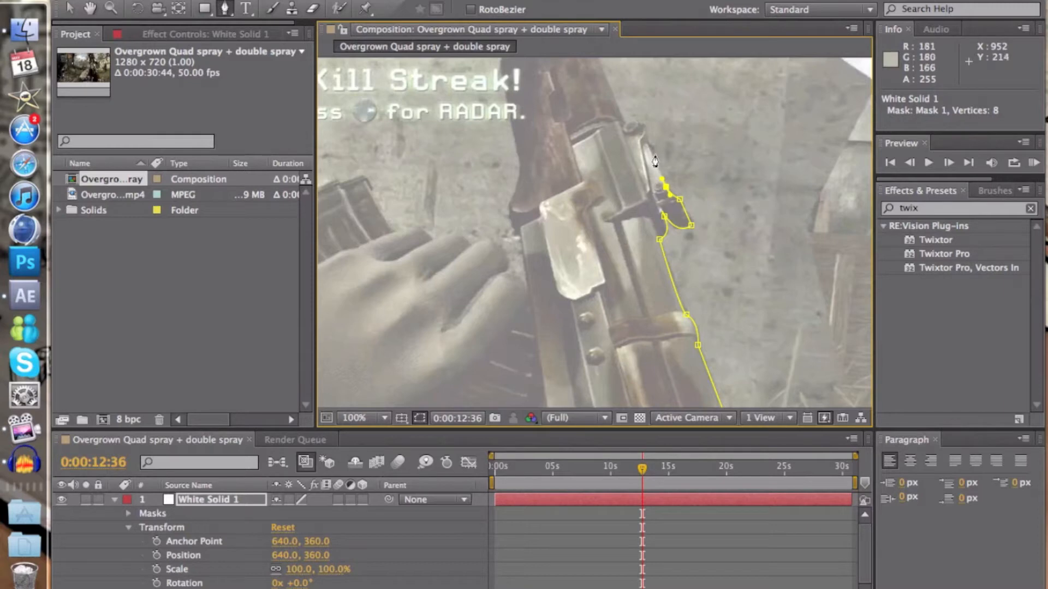
pyautogui.click(644, 125)
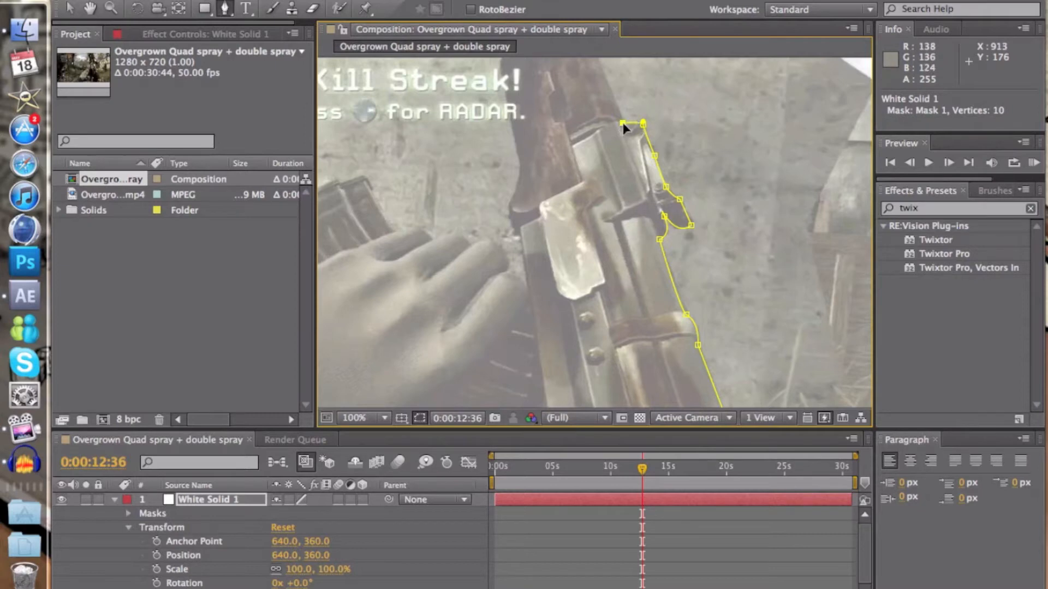
pyautogui.click(624, 126)
# - Extend the mask path along the wooden handguard's right edge and around its upper corner
pyautogui.click(89, 8)
pyautogui.moveTo(608, 195); pyautogui.dragTo(617, 358)
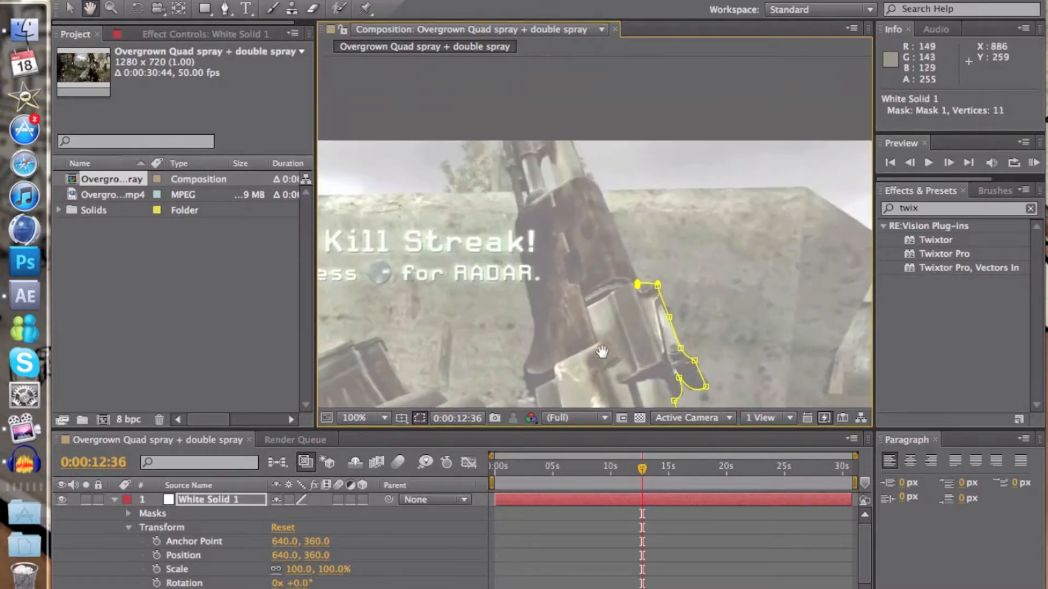
pyautogui.press('g')
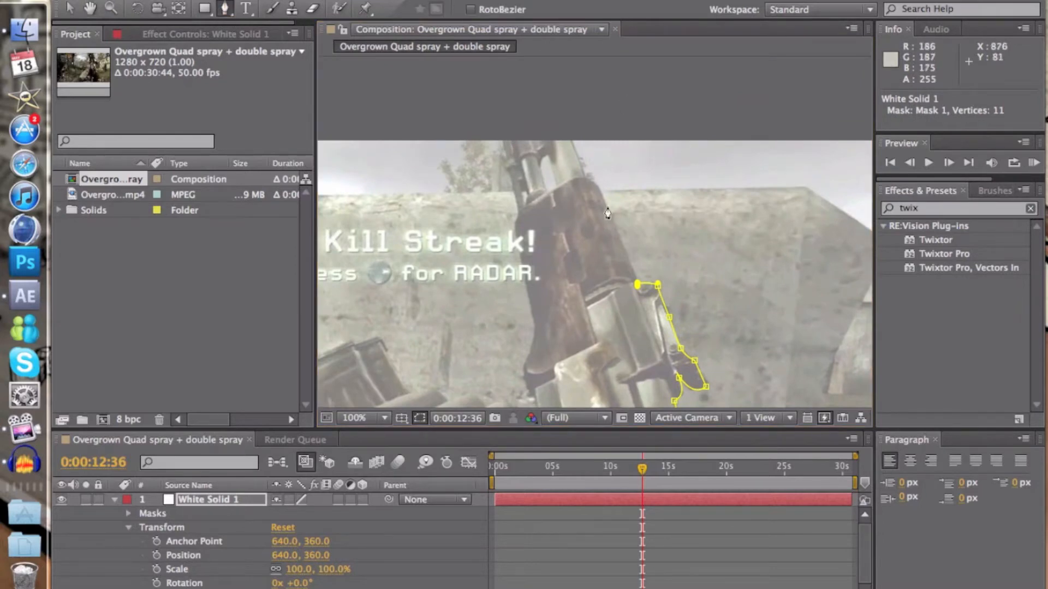
pyautogui.click(597, 185)
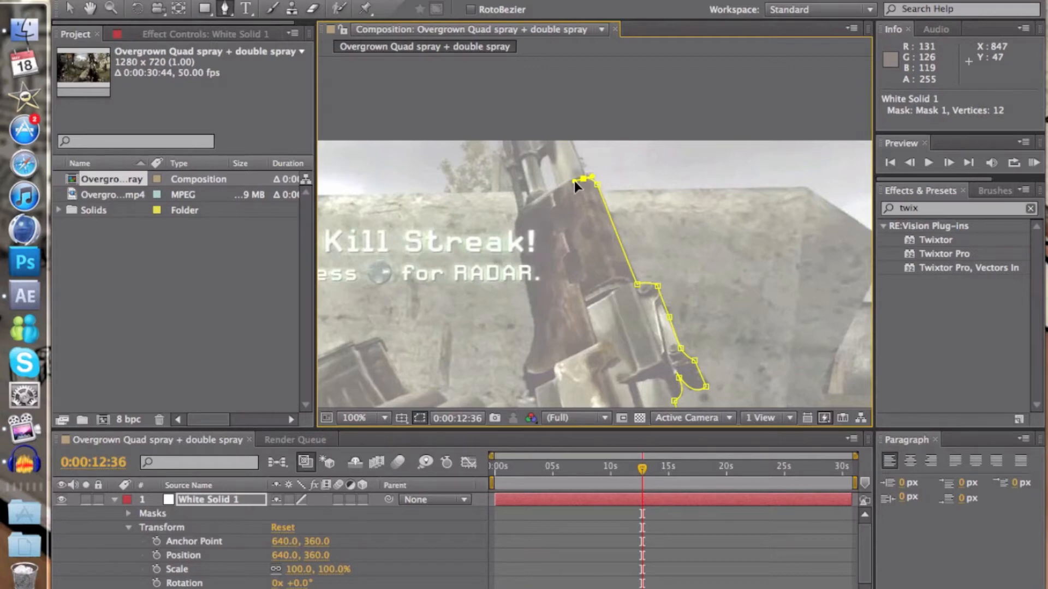
pyautogui.click(574, 182)
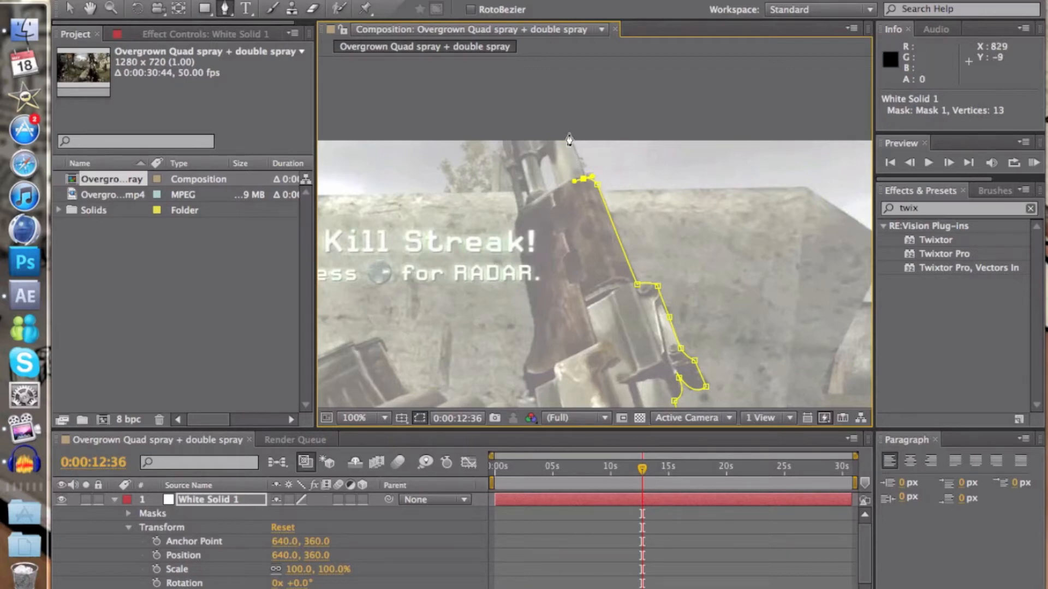
pyautogui.click(568, 135)
pyautogui.rightClick(584, 180)
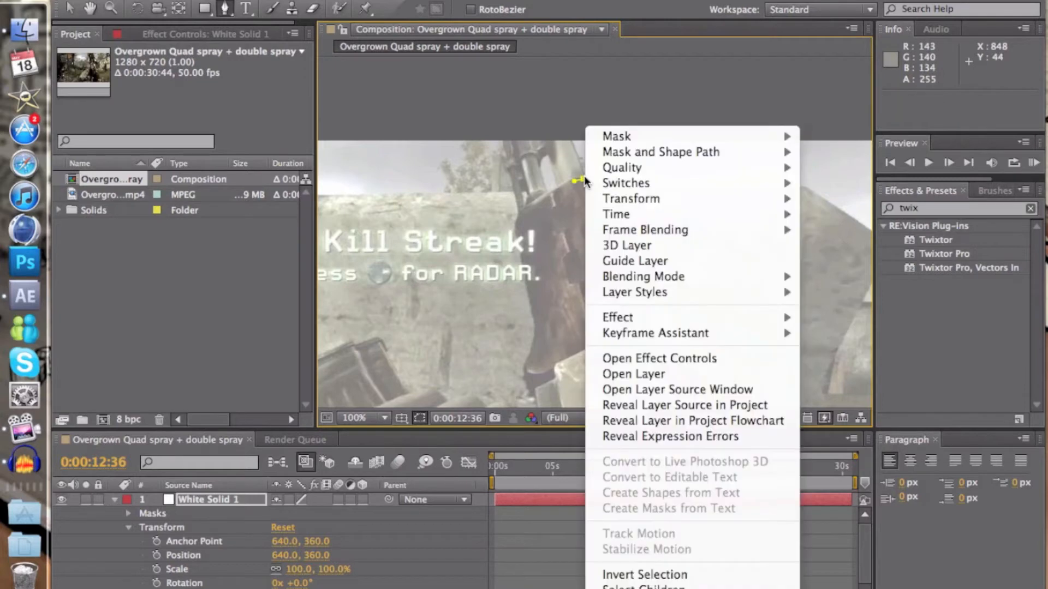
pyautogui.click(244, 315)
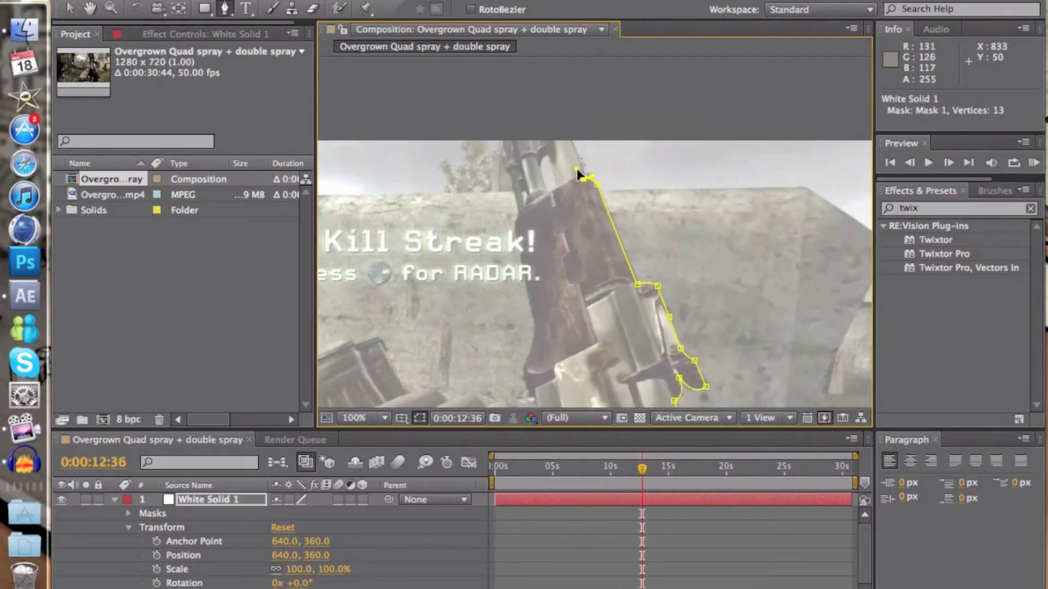
# - Redirect the curve handle at the handguard's upper corner and carry the mask path over the barrel, just beyond the frame's upper edge
pyautogui.moveTo(580, 176); pyautogui.dragTo(551, 105)
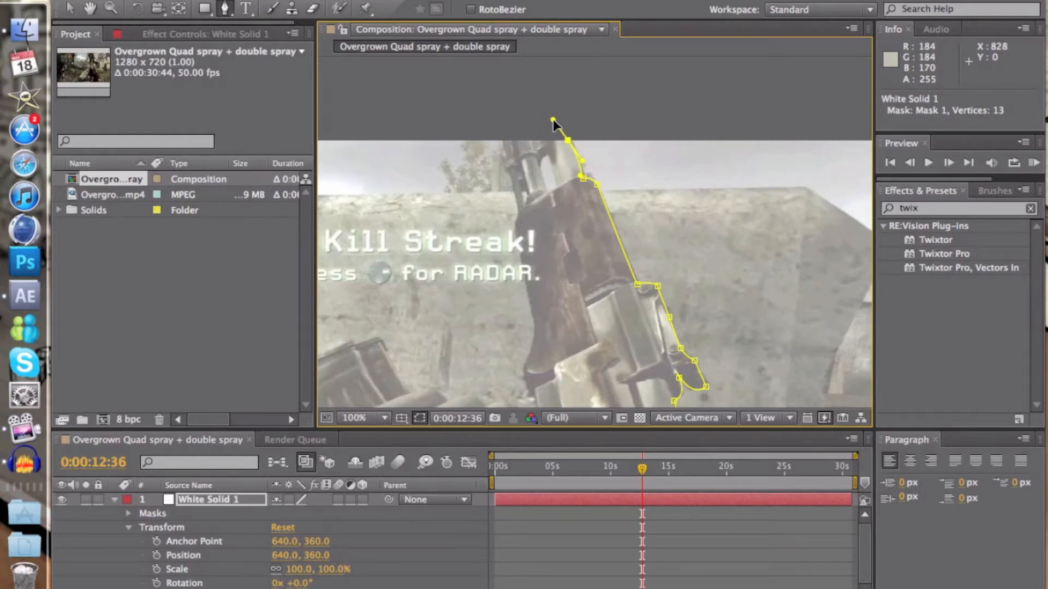
pyautogui.click(502, 124)
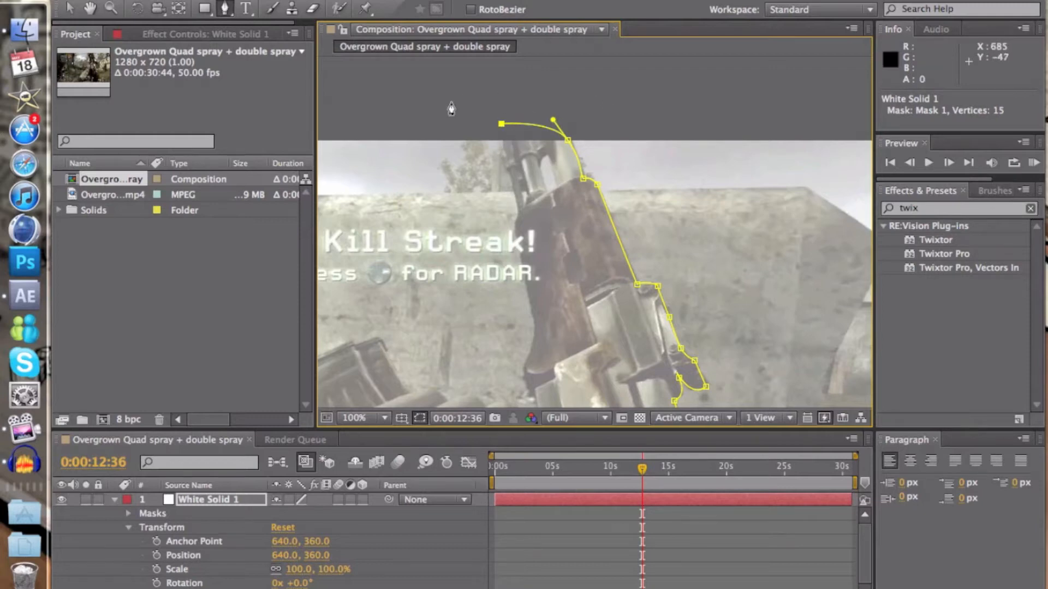
pyautogui.click(501, 140)
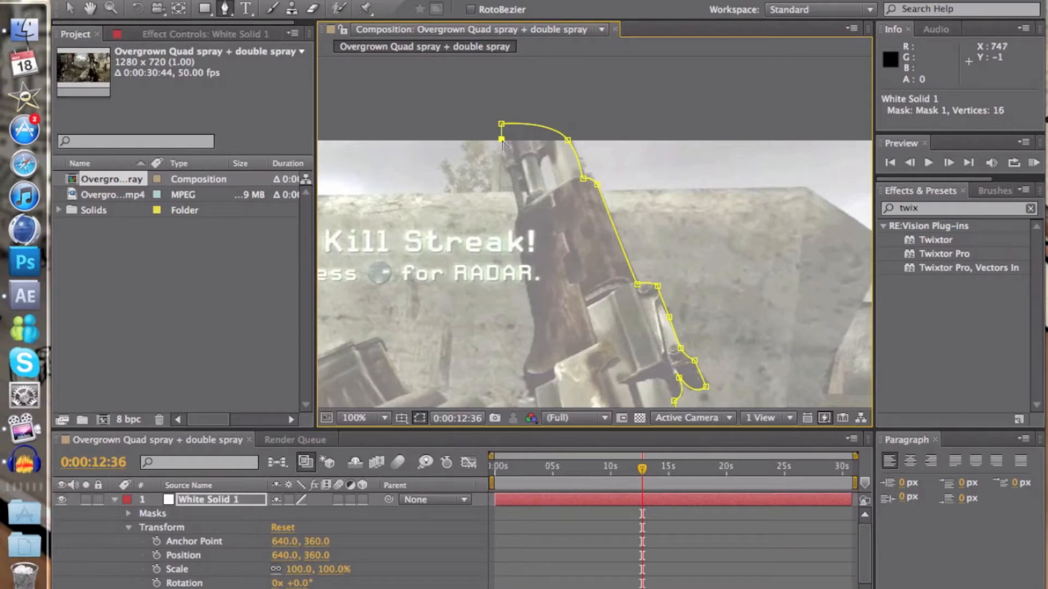
# - Trace the mask path down the left edge of the barrel and wooden handguard, curving it at the handguard's lower end
pyautogui.click(518, 210)
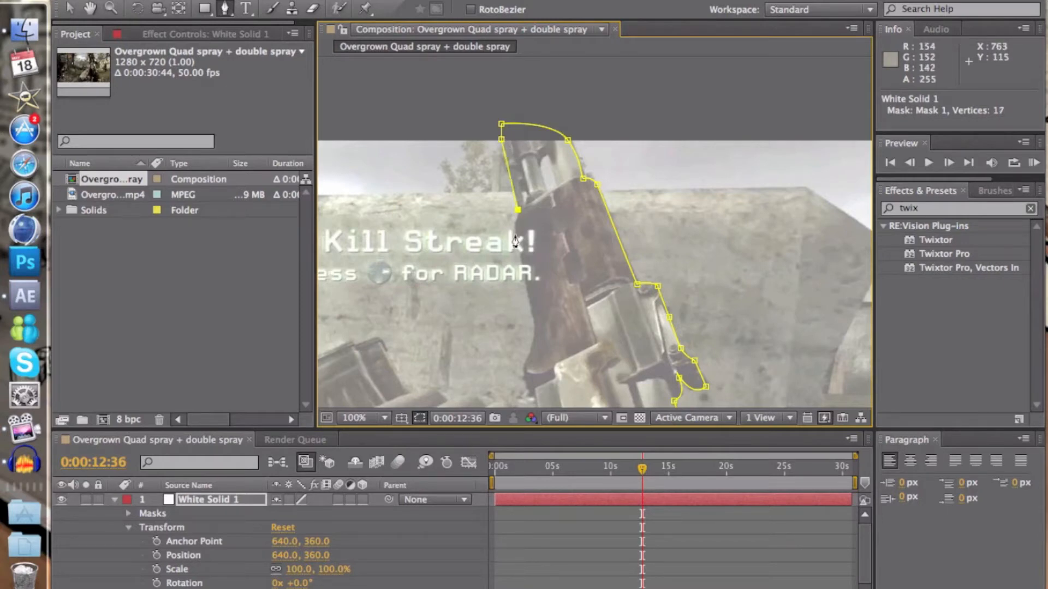
pyautogui.click(513, 231)
pyautogui.moveTo(513, 234); pyautogui.dragTo(518, 241)
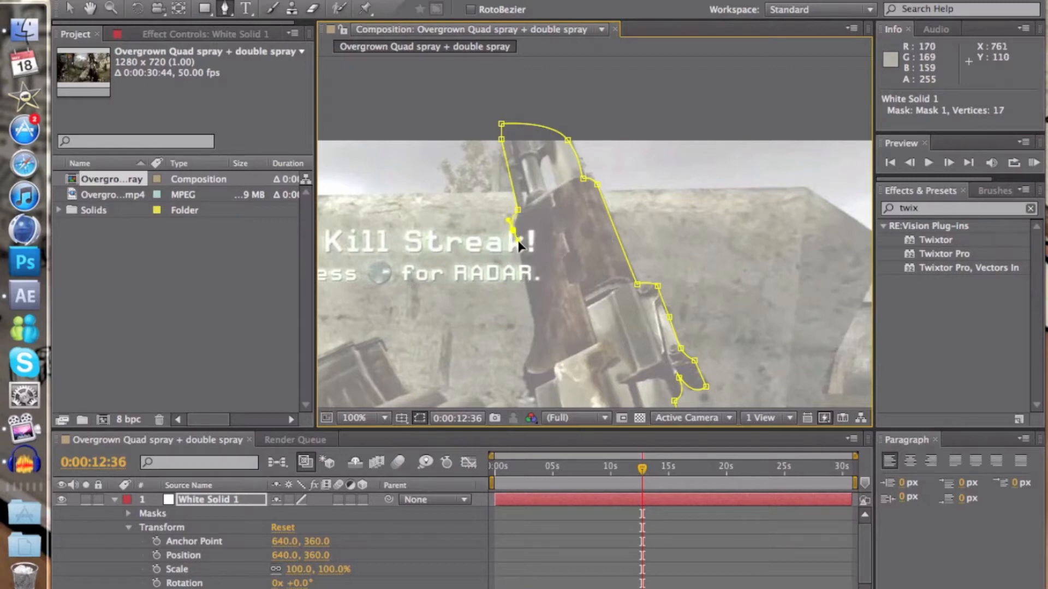
pyautogui.click(534, 324)
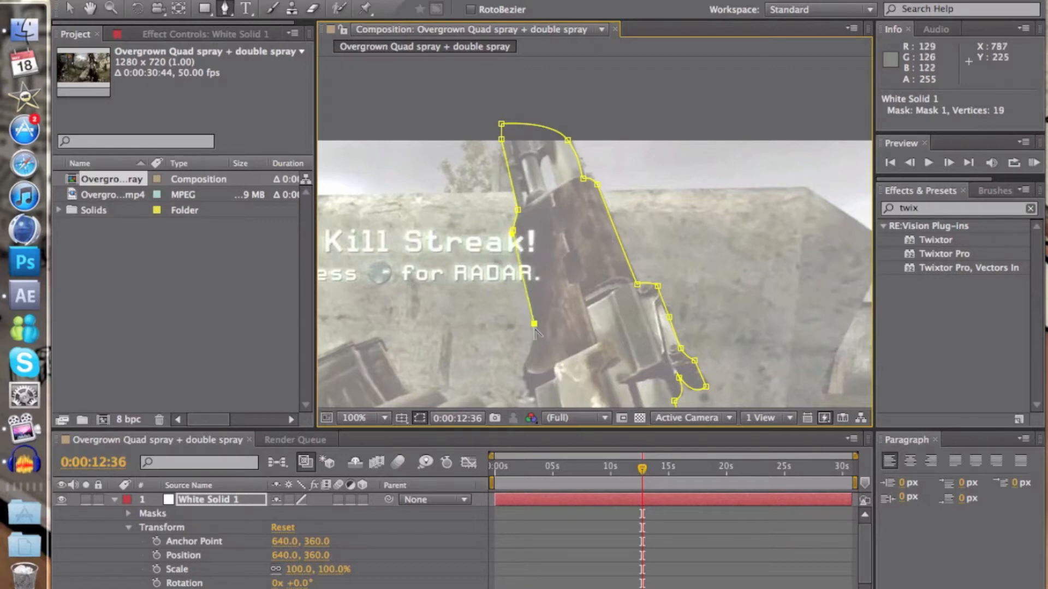
pyautogui.click(523, 369)
pyautogui.moveTo(512, 365); pyautogui.dragTo(512, 389)
# - Shorten the curve handle at the wooden handguard's lower end and add a mask vertex at the receiver's upper-left corner
pyautogui.click(90, 9)
pyautogui.moveTo(489, 242); pyautogui.dragTo(547, 26)
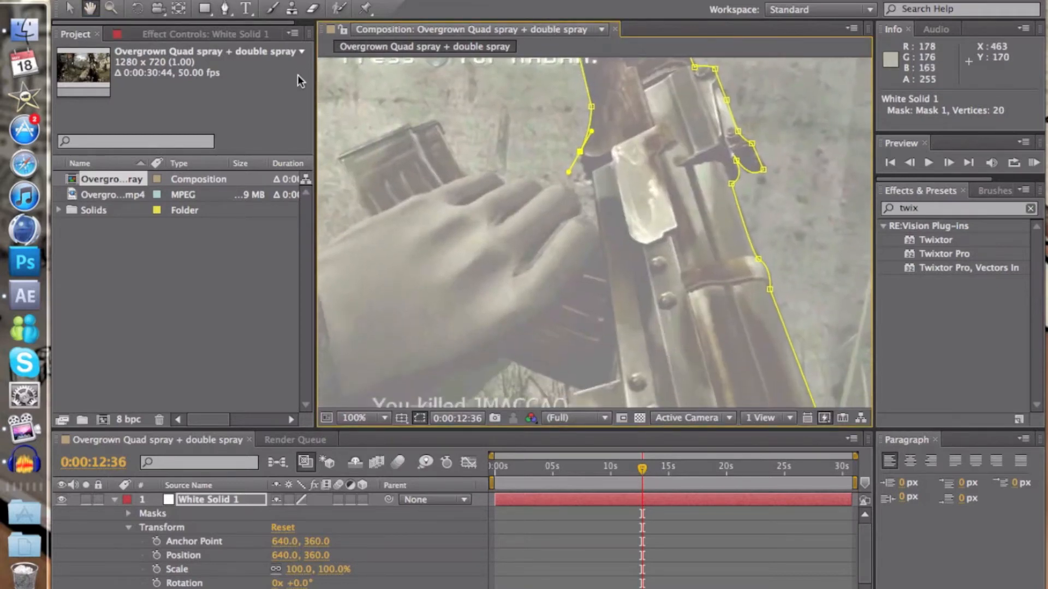
pyautogui.click(225, 9)
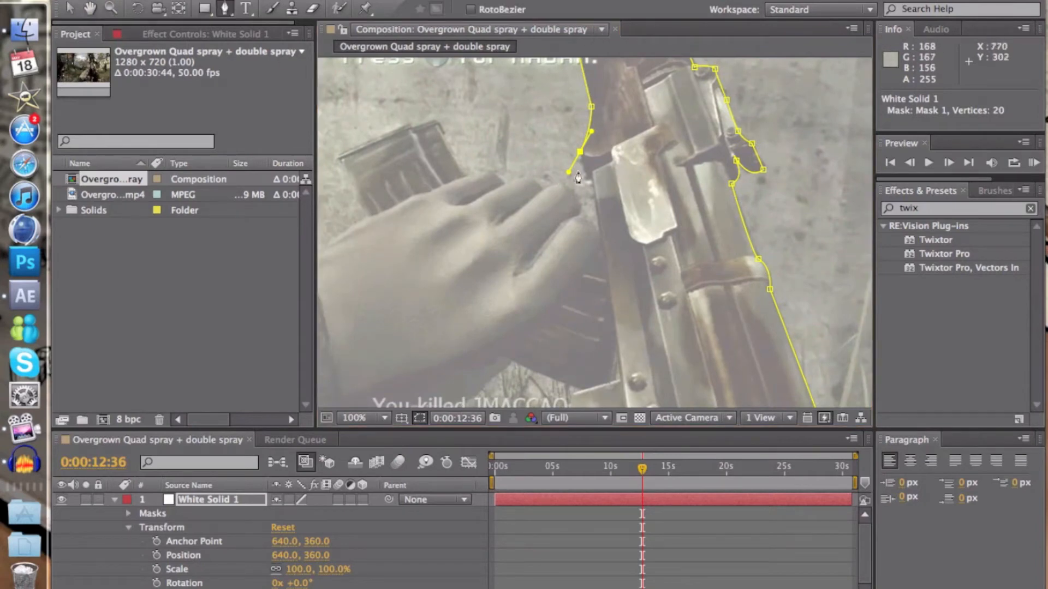
pyautogui.moveTo(569, 173); pyautogui.dragTo(584, 159)
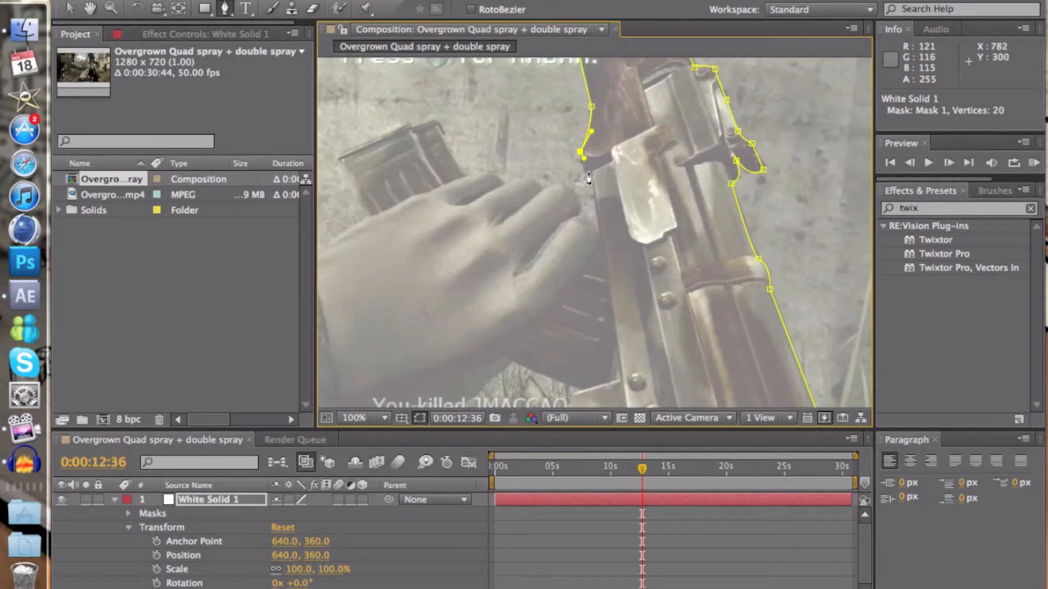
pyautogui.moveTo(593, 179); pyautogui.dragTo(600, 172)
# - Carry the mask path down the receiver's left edge to the gloved finger, curve it around the fingertip and redirect the curve handle there
pyautogui.click(599, 228)
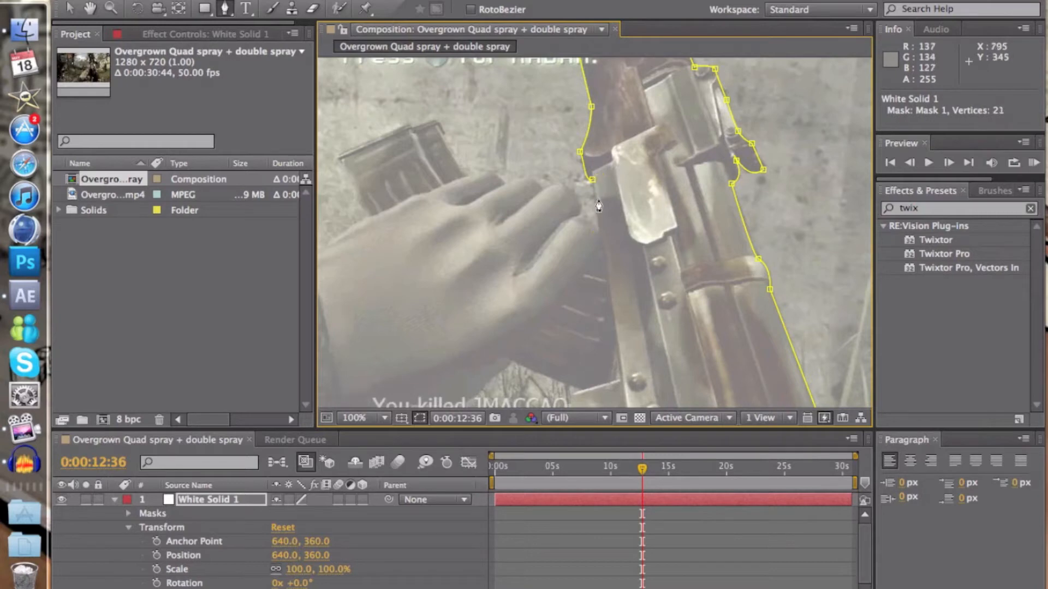
pyautogui.rightClick(587, 183)
pyautogui.click(260, 287)
pyautogui.click(598, 233)
pyautogui.moveTo(559, 216); pyautogui.dragTo(559, 212)
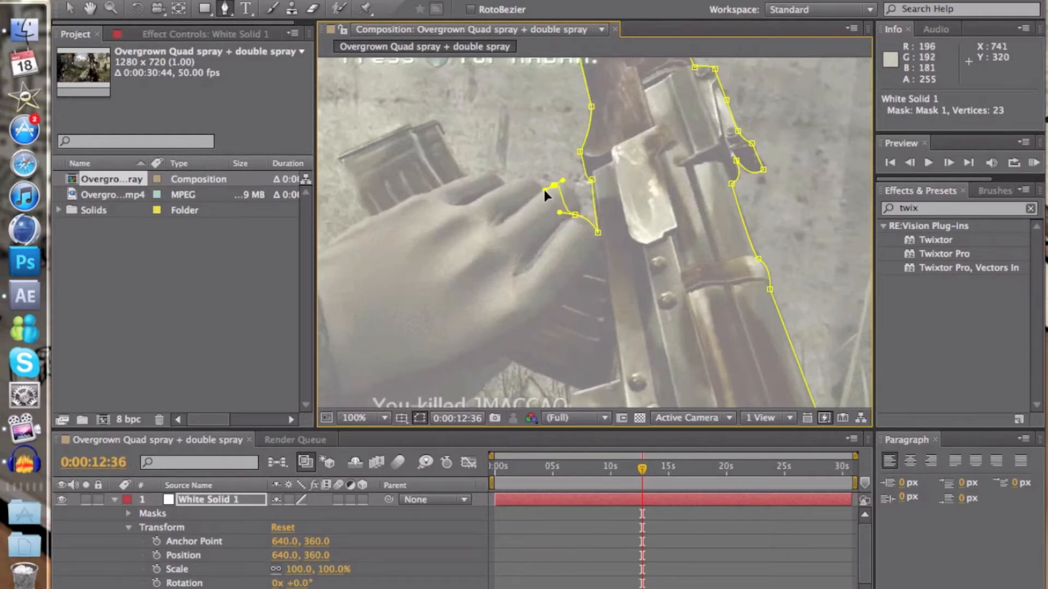
pyautogui.rightClick(572, 213)
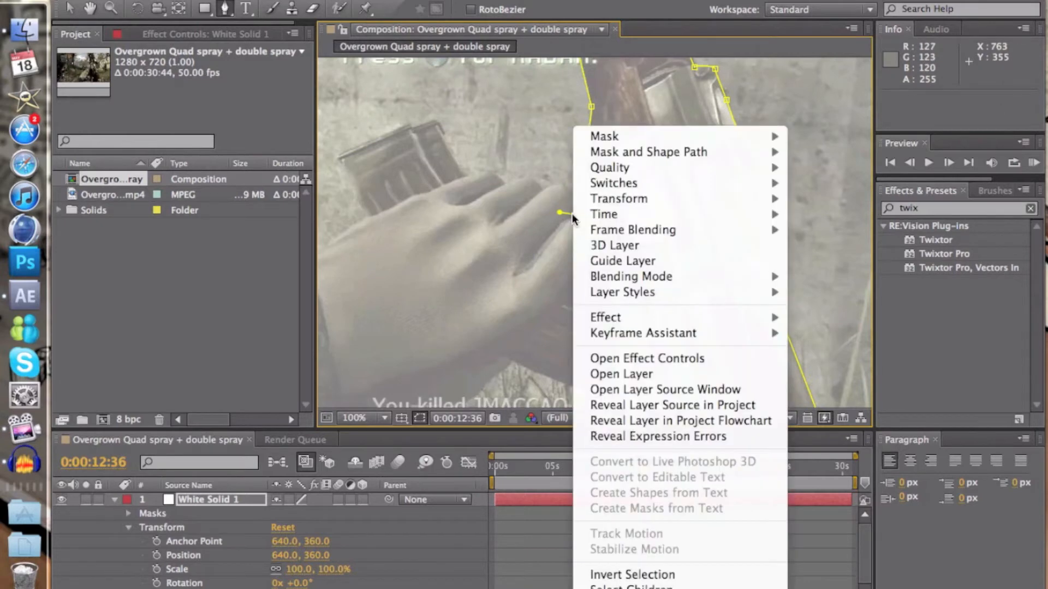
pyautogui.click(300, 294)
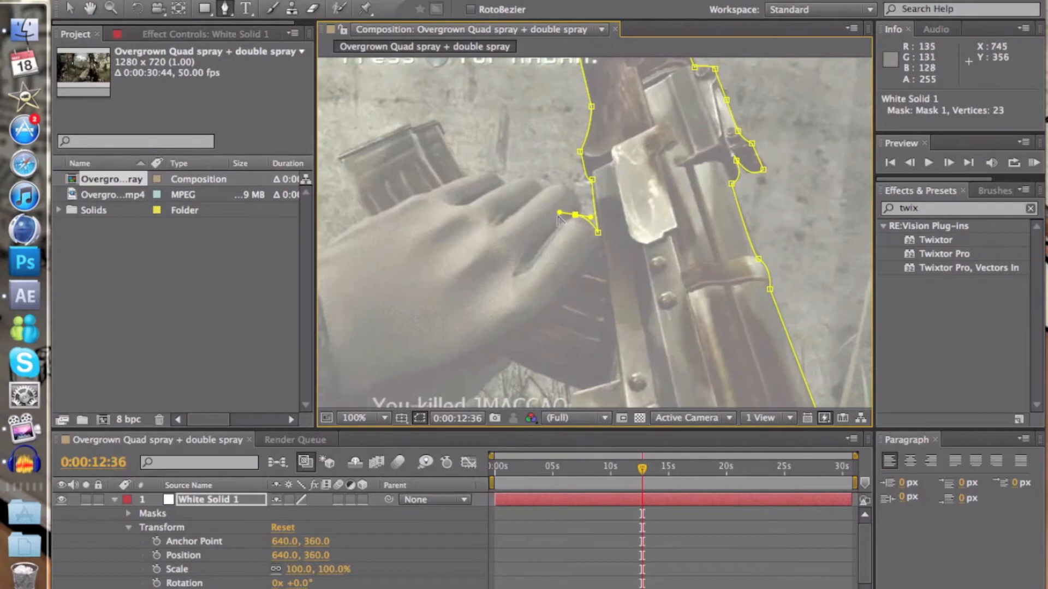
pyautogui.click(573, 213)
# - Curve the mask path over the second finger, shorten its curve handle and add a vertex at the gap before the next finger
pyautogui.click(554, 185)
pyautogui.moveTo(521, 183); pyautogui.dragTo(521, 181)
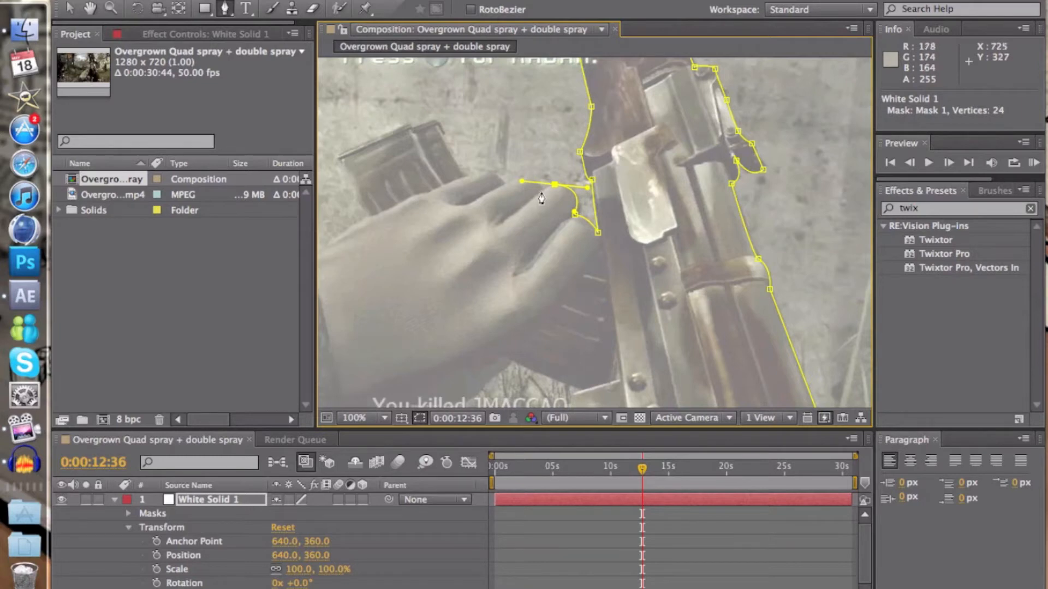
pyautogui.press('super+z')
pyautogui.rightClick(557, 185)
pyautogui.click(250, 280)
pyautogui.click(539, 190)
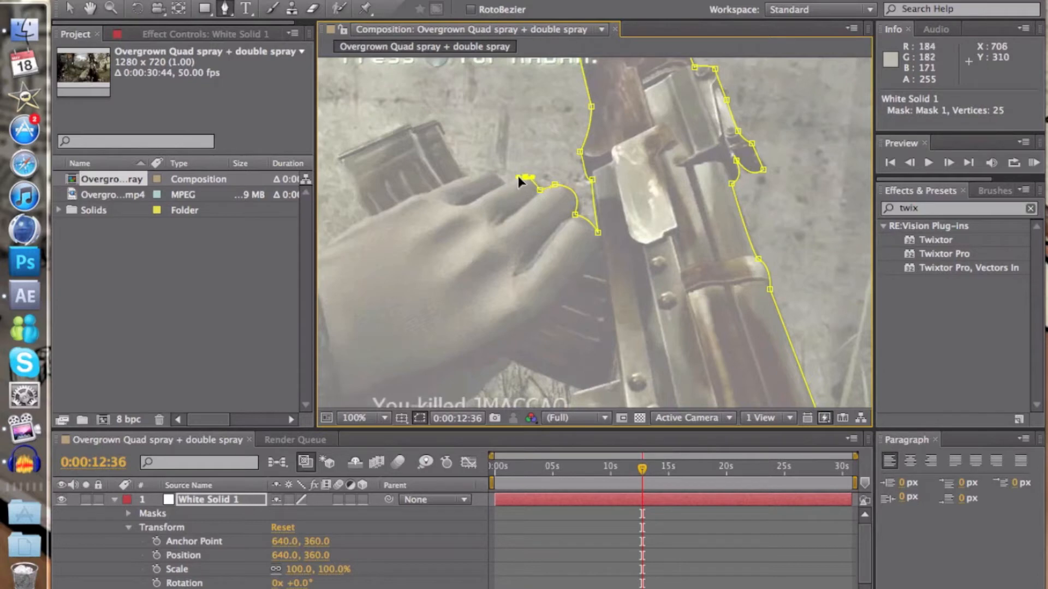
# - Trace the mask path over the remaining fingers to where the hand meets the magazine
pyautogui.click(513, 174)
pyautogui.click(504, 184)
pyautogui.click(440, 185)
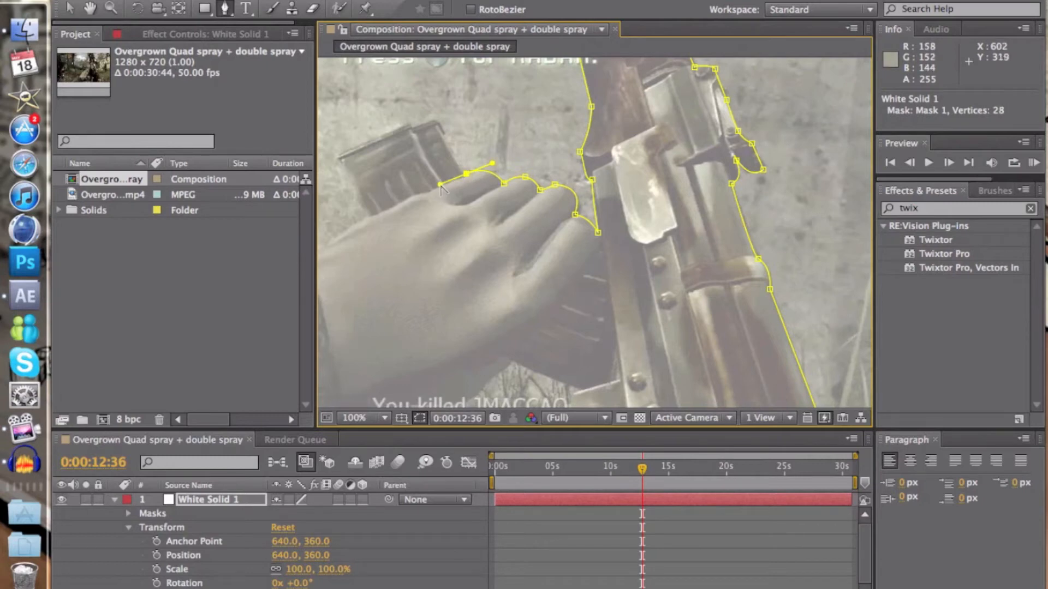
# - Shorten the curve handle where the hand meets the magazine and extend the mask path up the magazine's right edge to its corner
pyautogui.click(435, 118)
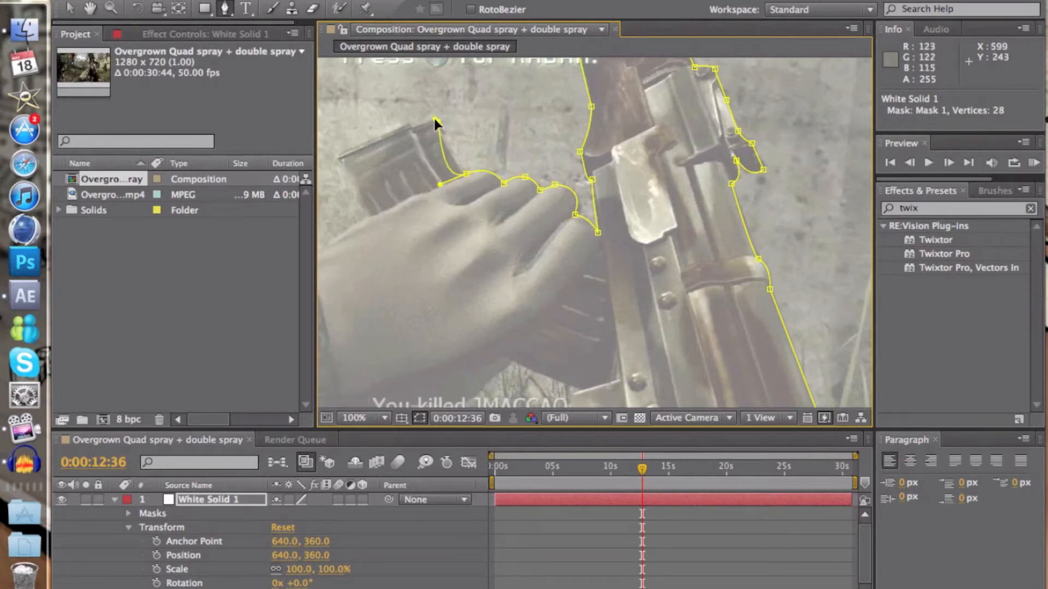
pyautogui.hotkey('ctrl', 'z')
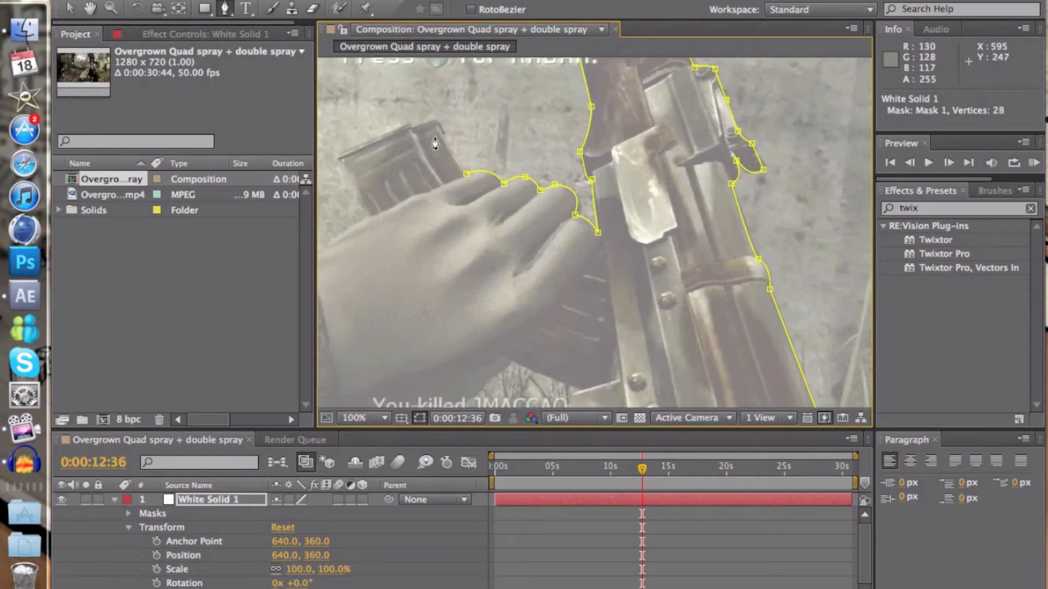
pyautogui.rightClick(468, 176)
pyautogui.click(187, 258)
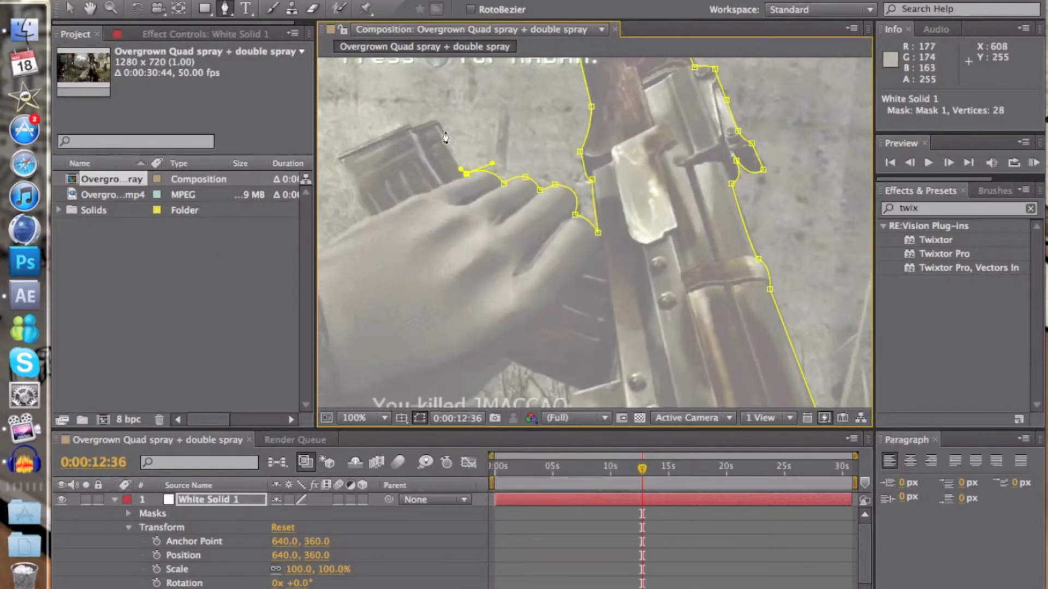
pyautogui.click(437, 121)
pyautogui.click(438, 114)
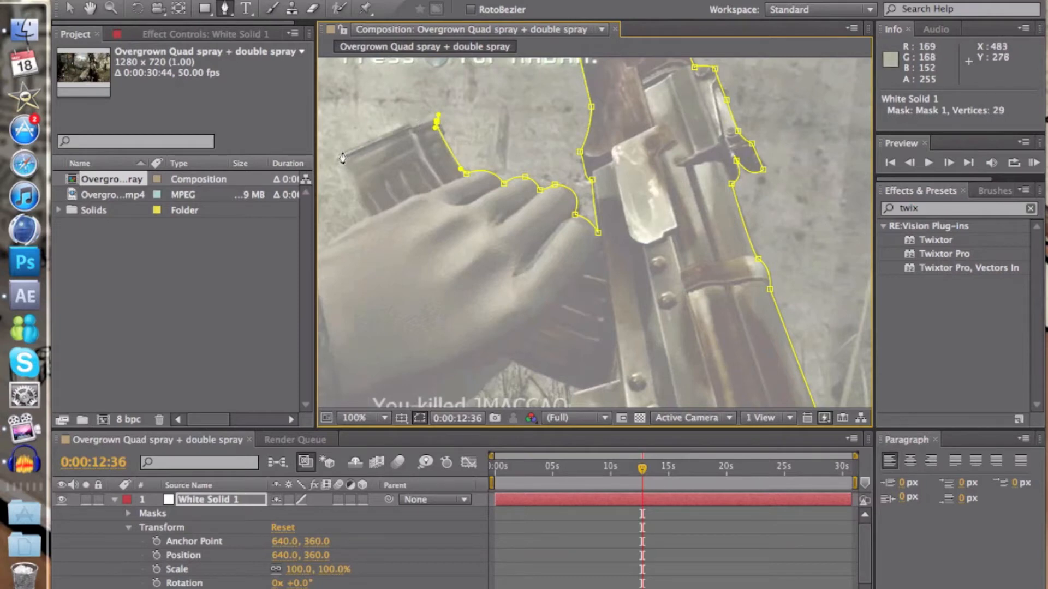
pyautogui.click(411, 131)
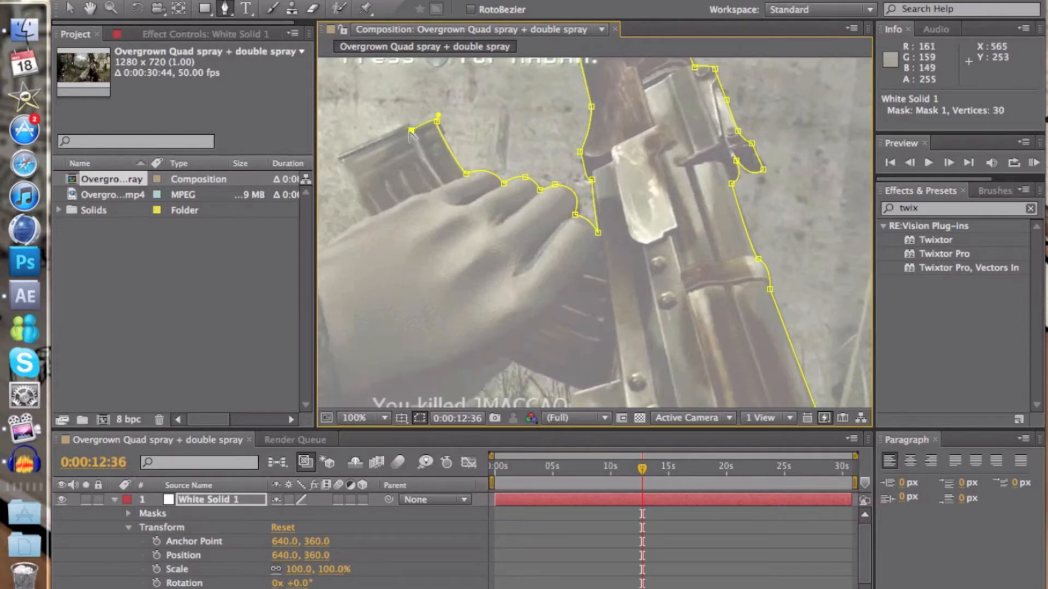
pyautogui.click(338, 151)
pyautogui.moveTo(338, 153); pyautogui.dragTo(334, 154)
pyautogui.press('super+z')
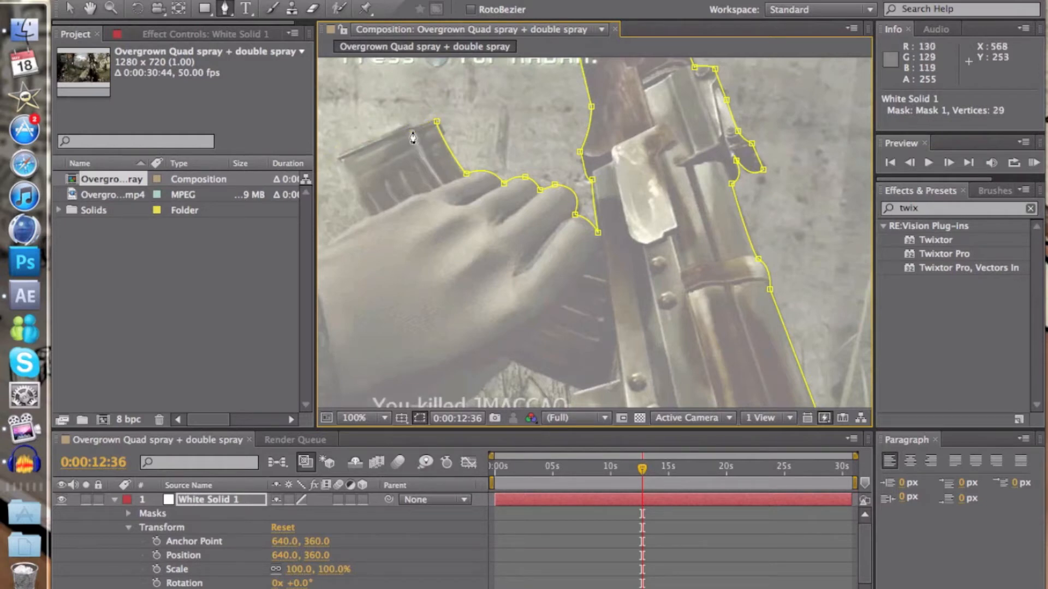
pyautogui.rightClick(435, 122)
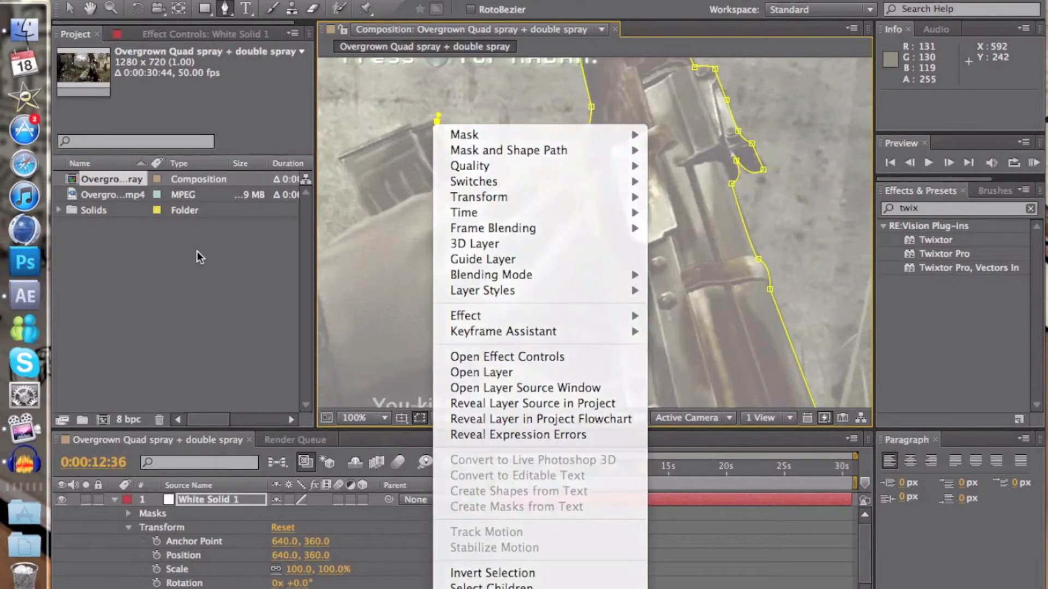
pyautogui.press('Escape')
# - Trace the mask path around the magazine's outer end and along the back of the hand to the sleeve cuff
pyautogui.click(338, 157)
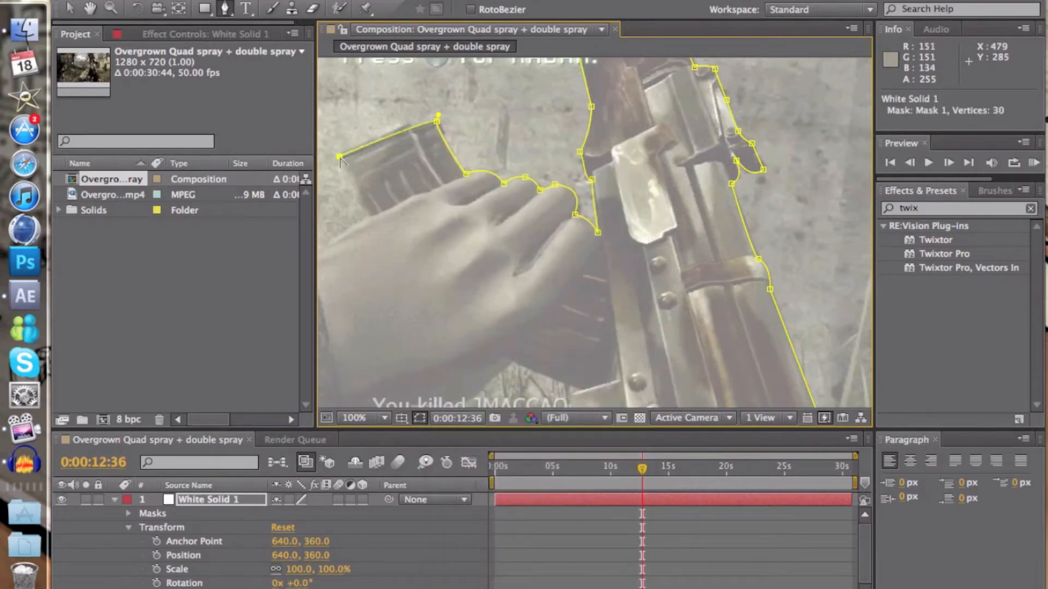
pyautogui.click(368, 215)
pyautogui.click(87, 12)
pyautogui.moveTo(659, 162); pyautogui.dragTo(912, 124)
pyautogui.click(224, 8)
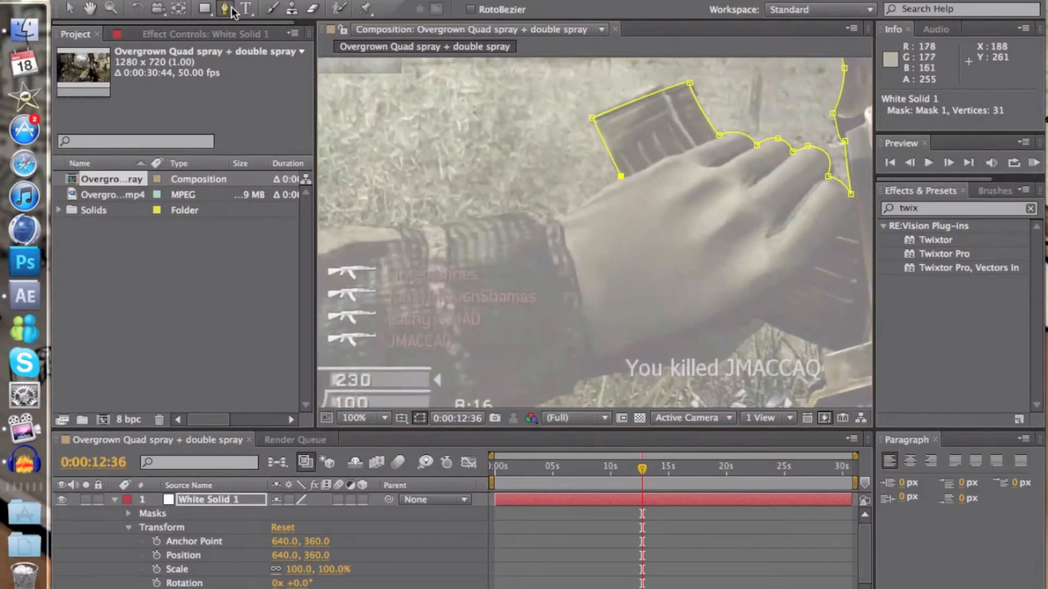
pyautogui.click(554, 212)
pyautogui.moveTo(540, 213); pyautogui.dragTo(534, 217)
pyautogui.click(523, 212)
# - Trace the mask path along the sleeve's upper edge to just beyond the frame's left edge
pyautogui.click(90, 8)
pyautogui.moveTo(534, 220); pyautogui.dragTo(714, 205)
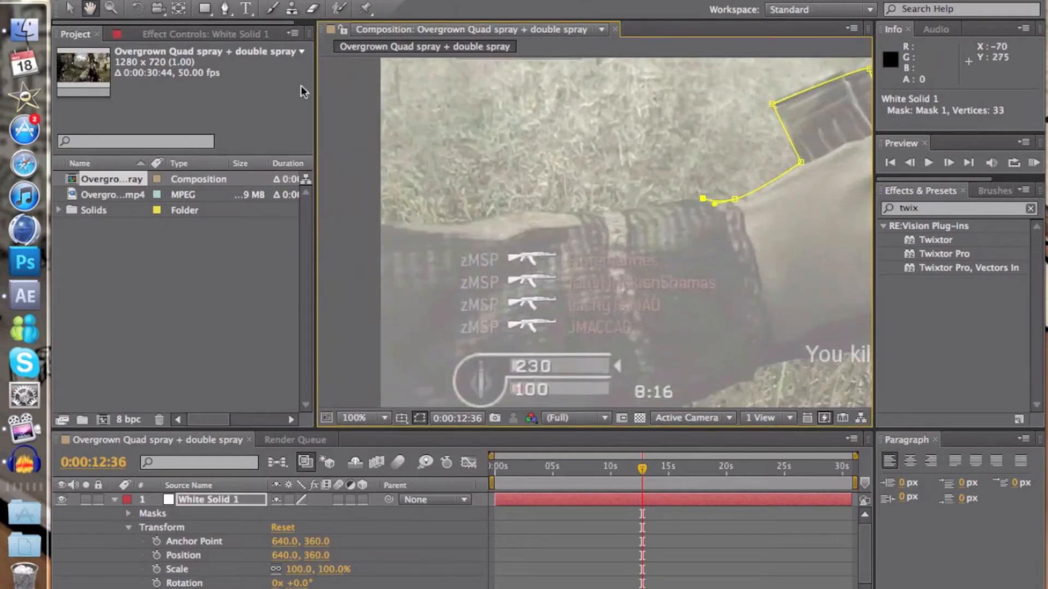
pyautogui.click(224, 8)
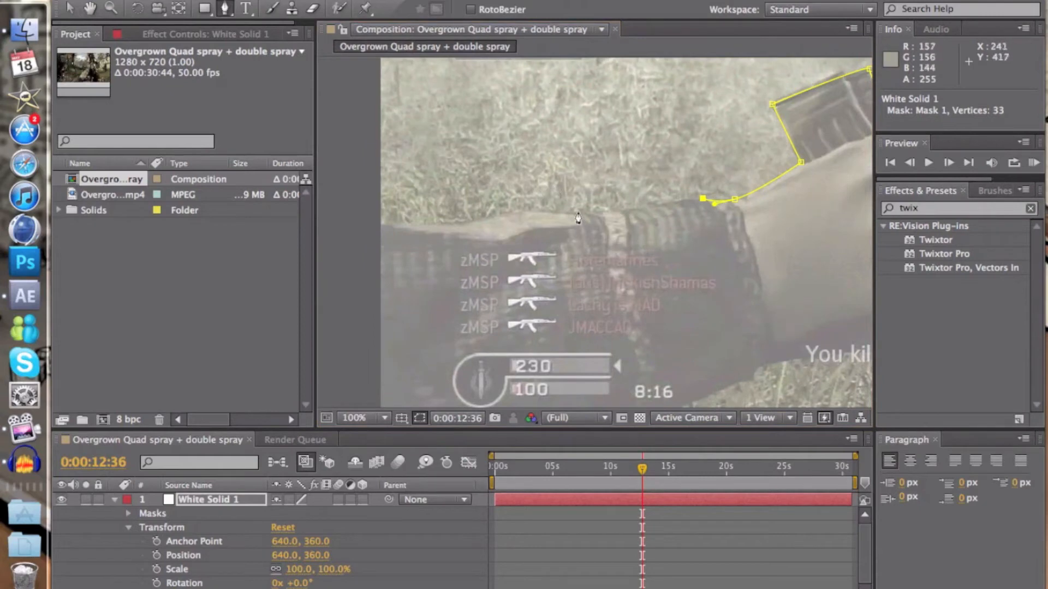
pyautogui.click(608, 213)
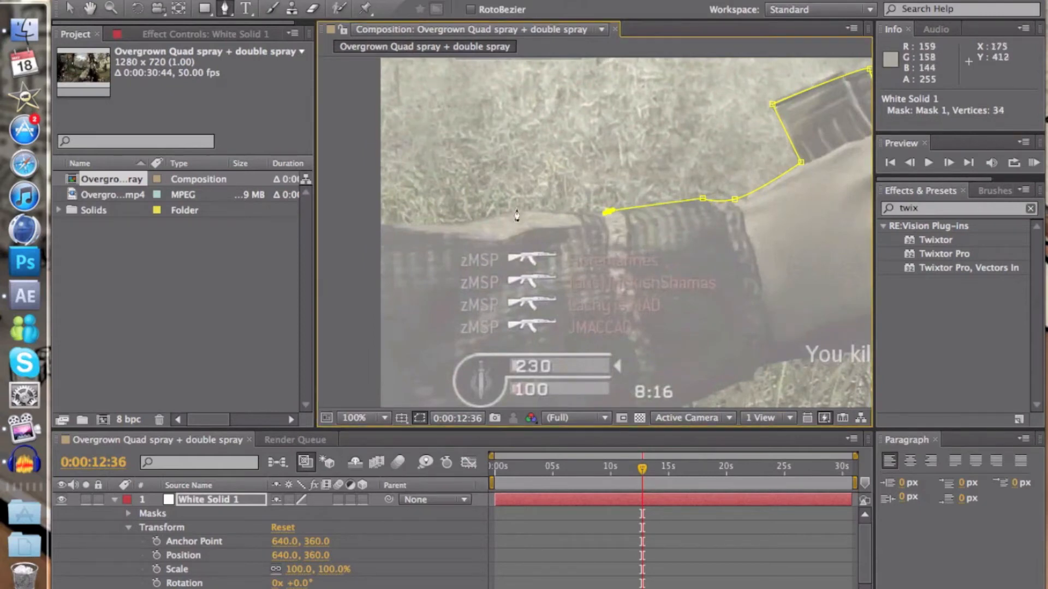
pyautogui.click(515, 208)
pyautogui.click(450, 226)
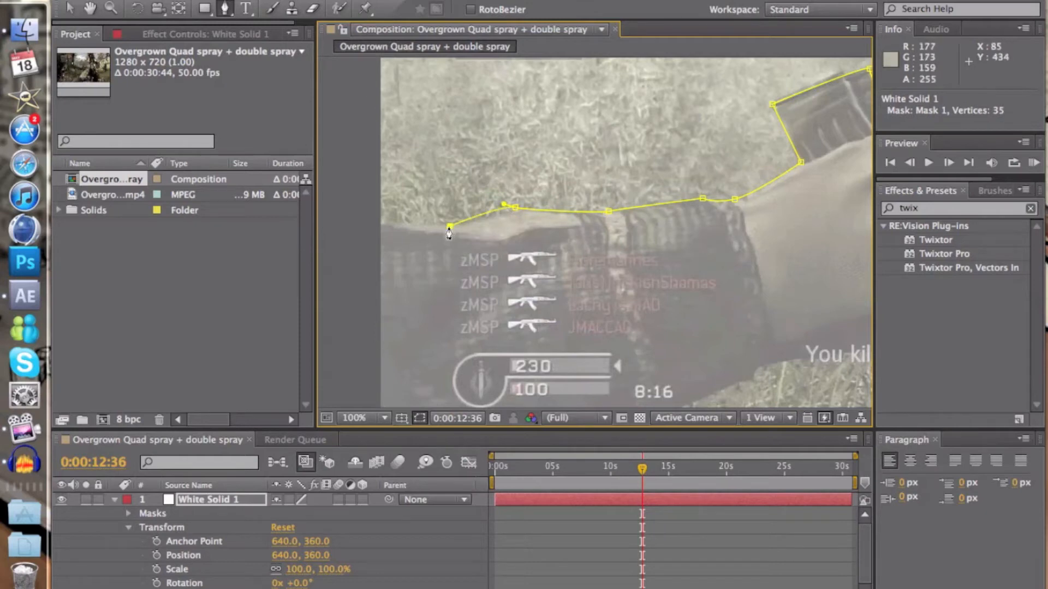
pyautogui.moveTo(426, 213); pyautogui.dragTo(369, 230)
pyautogui.click(394, 233)
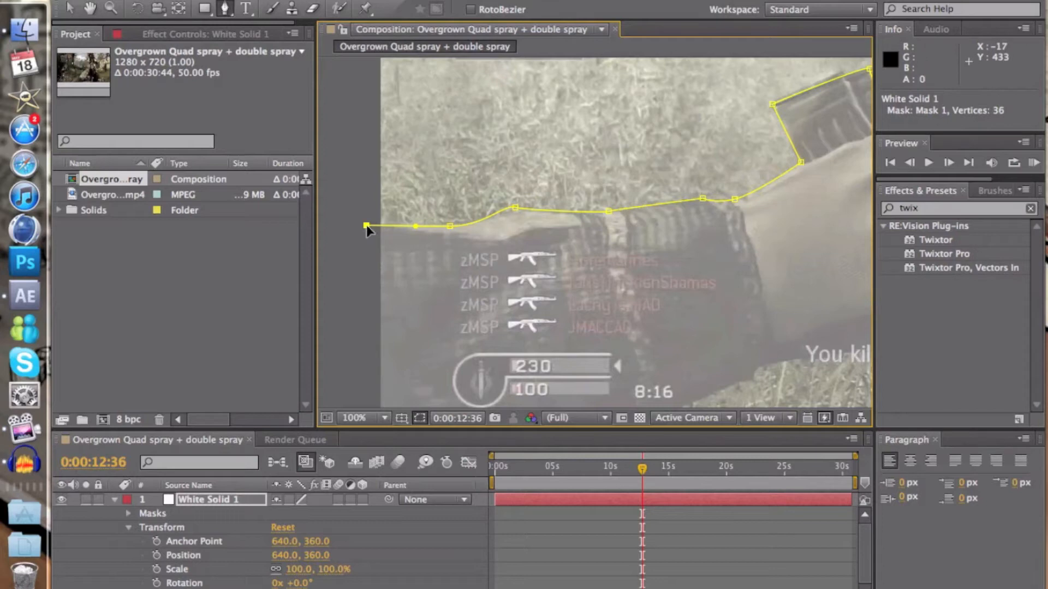
# - Route the mask path outside the frame around its lower-left corner and back up to the sleeve's lower edge
pyautogui.press('h')
pyautogui.moveTo(631, 285); pyautogui.dragTo(651, 180)
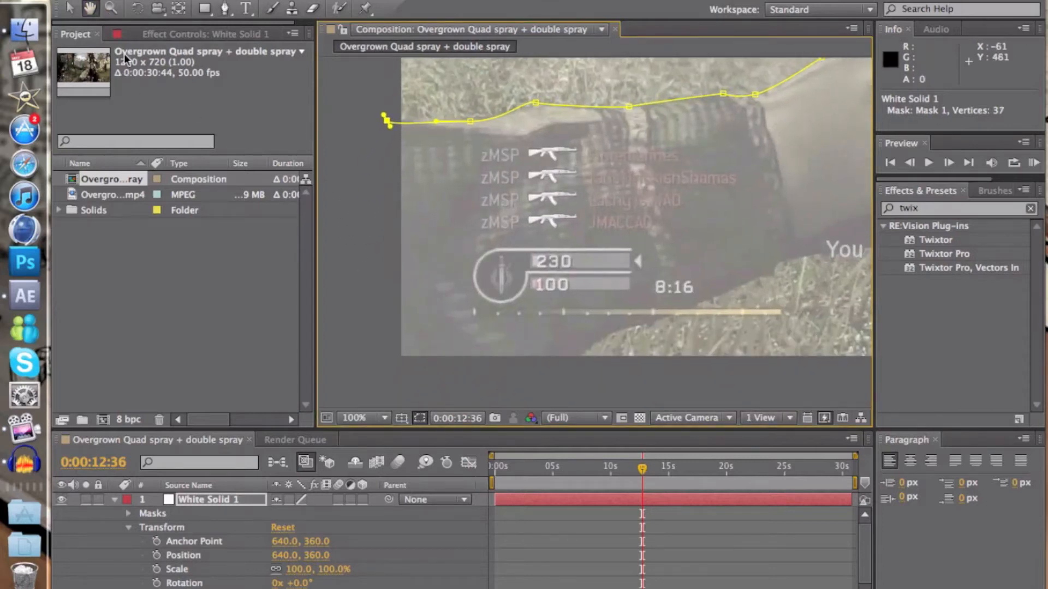
pyautogui.click(226, 8)
pyautogui.click(369, 376)
pyautogui.click(538, 389)
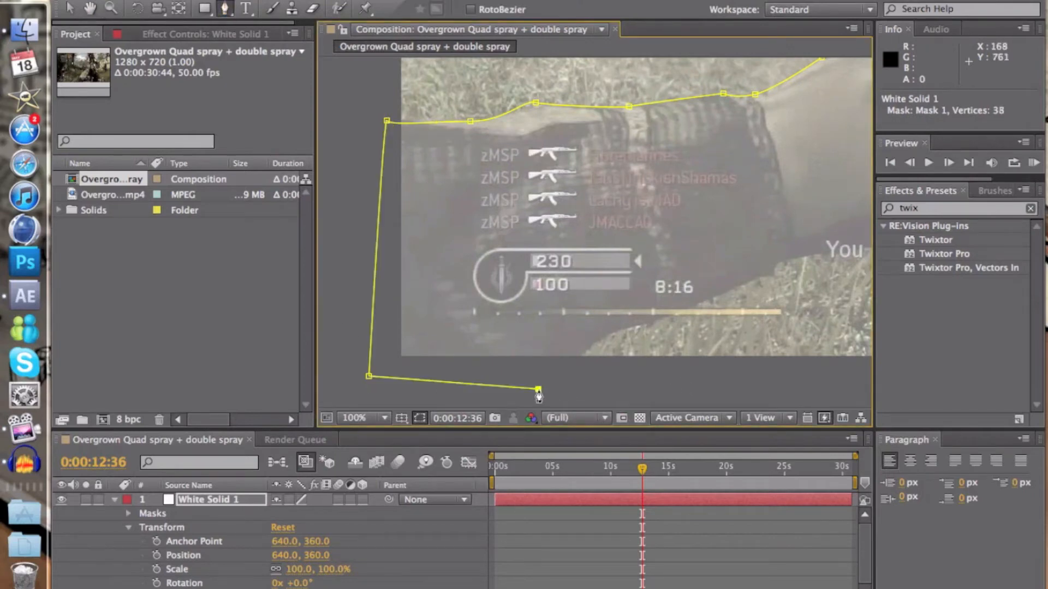
pyautogui.click(600, 338)
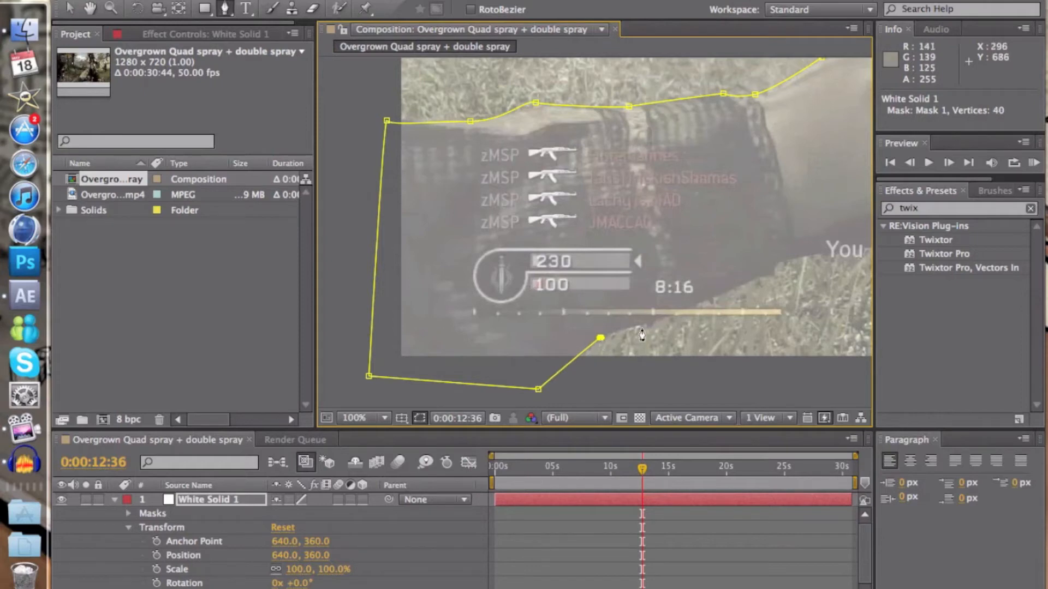
# - Trace the mask path along the sleeve's lower edge and around the cuff to the wrist, shortening the curve handle at the cuff
pyautogui.click(652, 322)
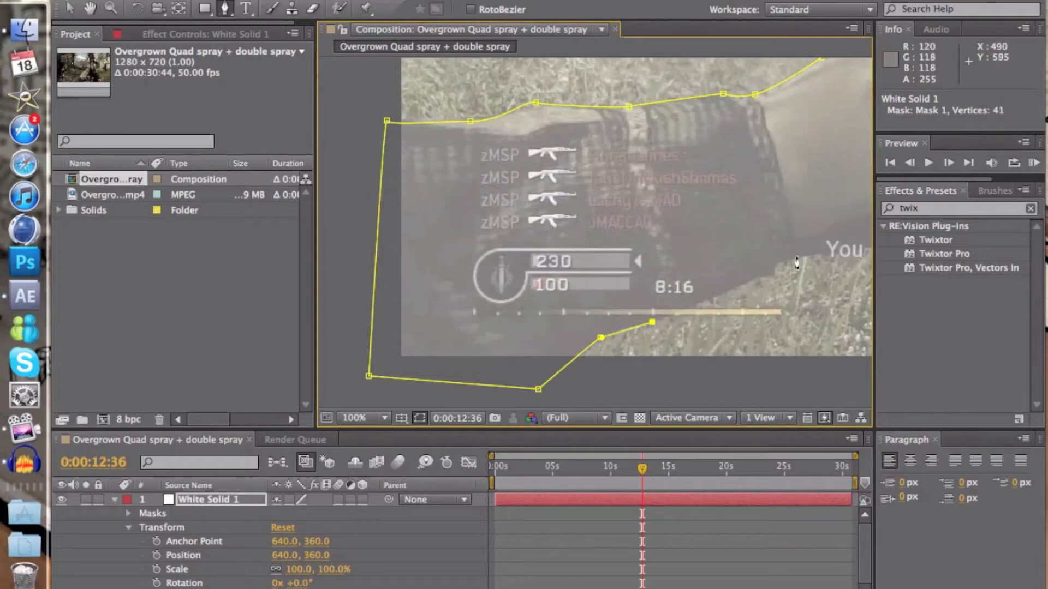
pyautogui.click(772, 276)
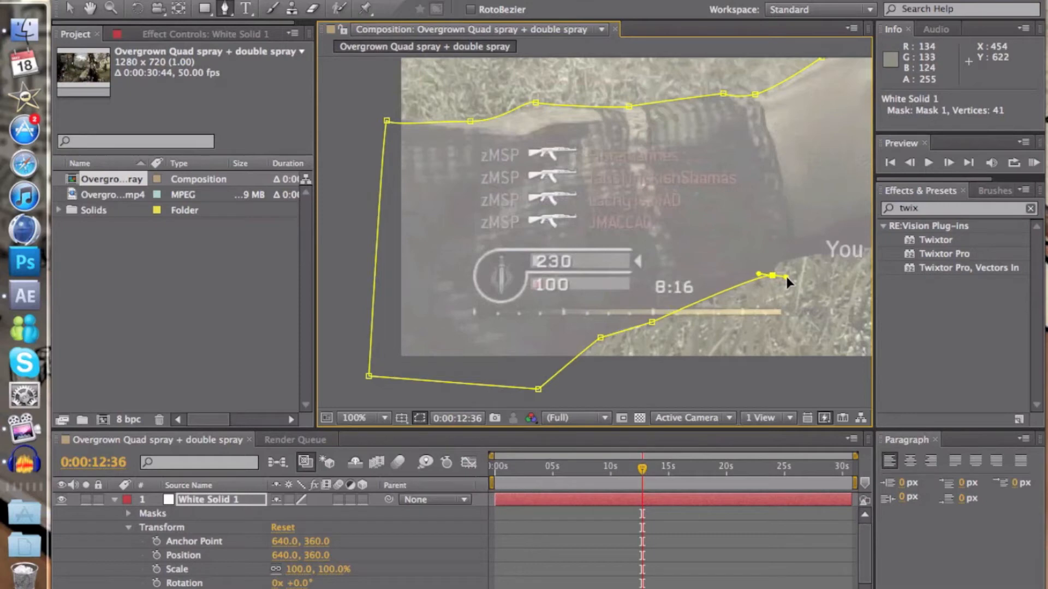
pyautogui.moveTo(773, 276); pyautogui.dragTo(799, 262)
pyautogui.press('super+z')
pyautogui.rightClick(771, 280)
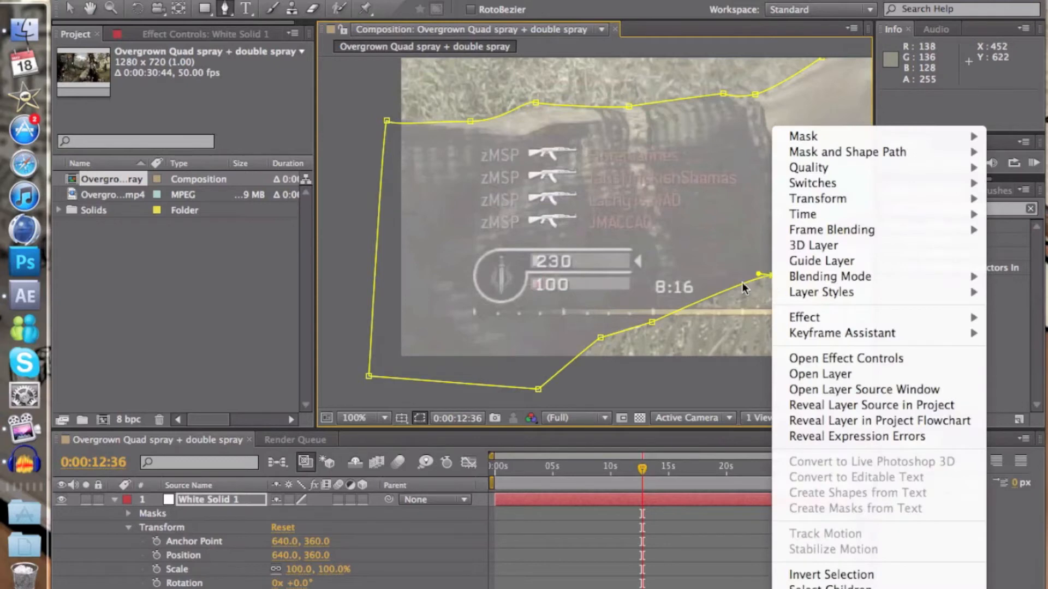
pyautogui.click(226, 400)
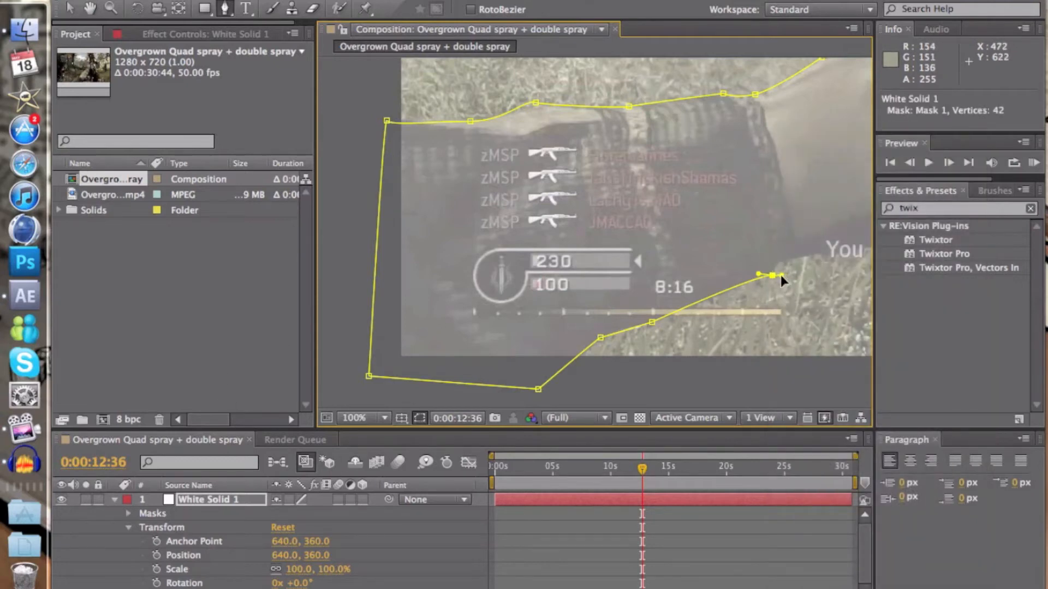
pyautogui.click(804, 257)
# - Extend the mask path along the underside of the hand and shorten the curve handle at its last vertex
pyautogui.press('h')
pyautogui.moveTo(659, 209); pyautogui.dragTo(320, 242)
pyautogui.click(224, 8)
pyautogui.moveTo(564, 278); pyautogui.dragTo(602, 284)
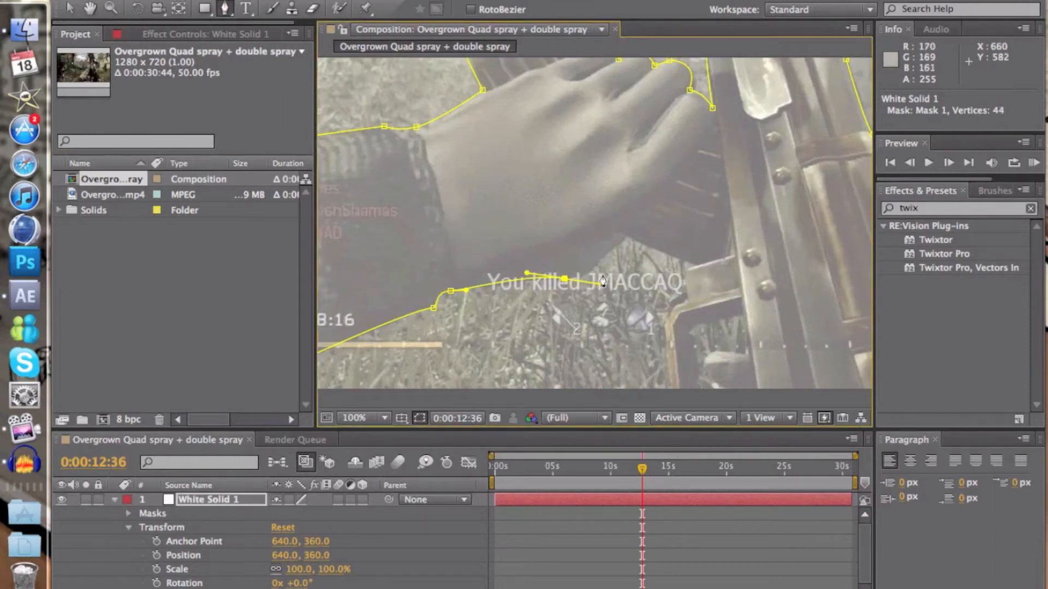
pyautogui.click(595, 265)
pyautogui.press('super+z')
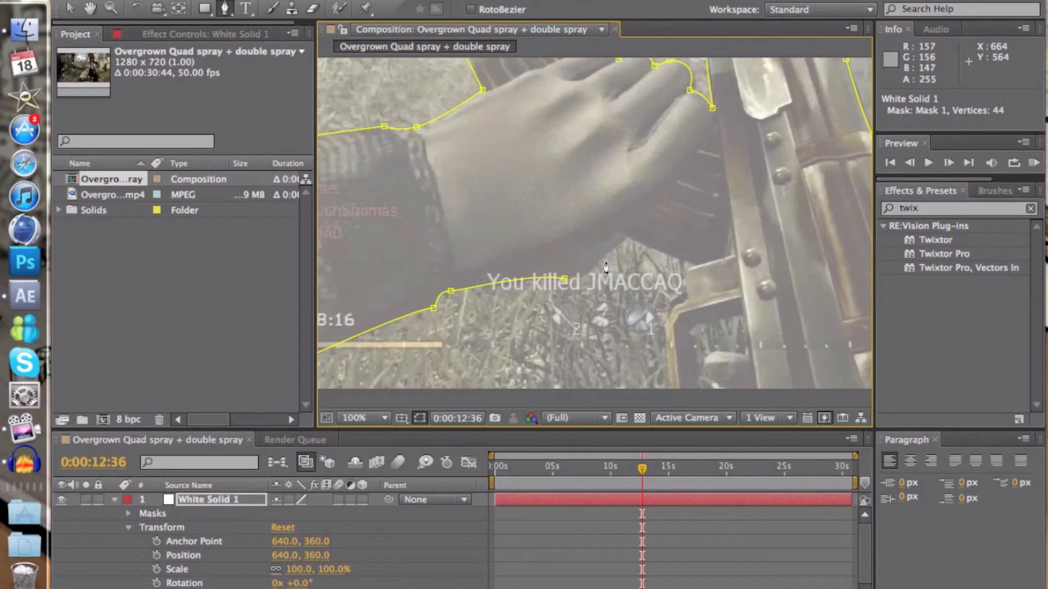
pyautogui.rightClick(564, 285)
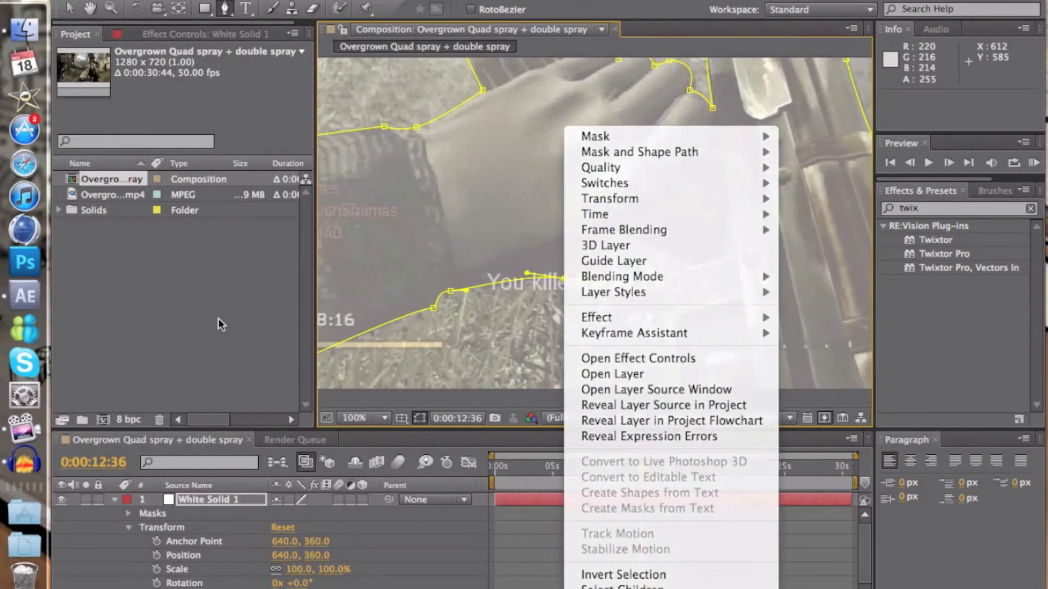
pyautogui.click(604, 286)
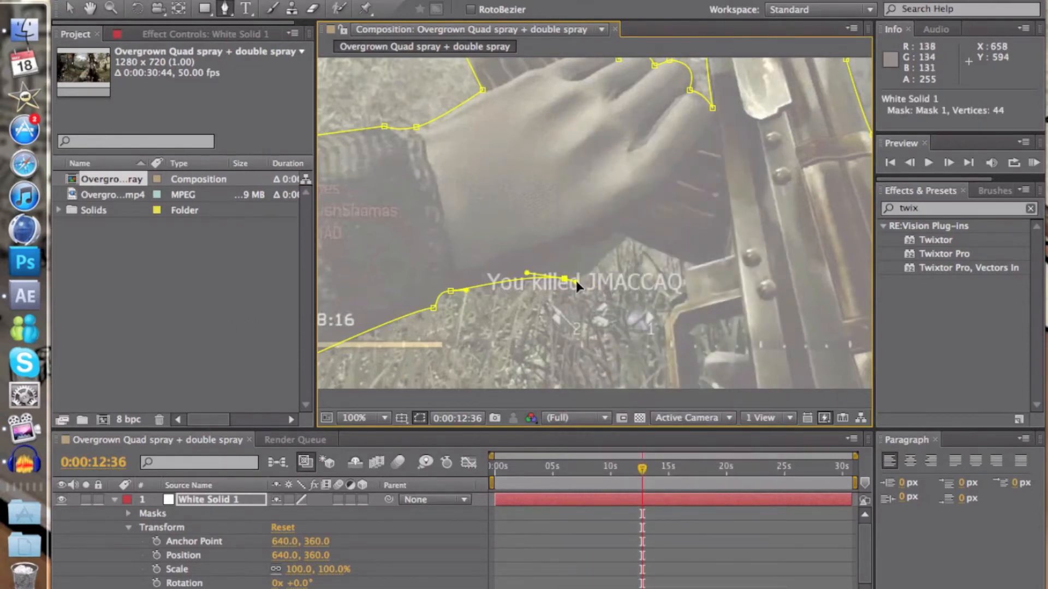
# - Extend the mask path around the hand's lower edge, across to the rifle's metal guard and around the guard's upper corner
pyautogui.click(602, 255)
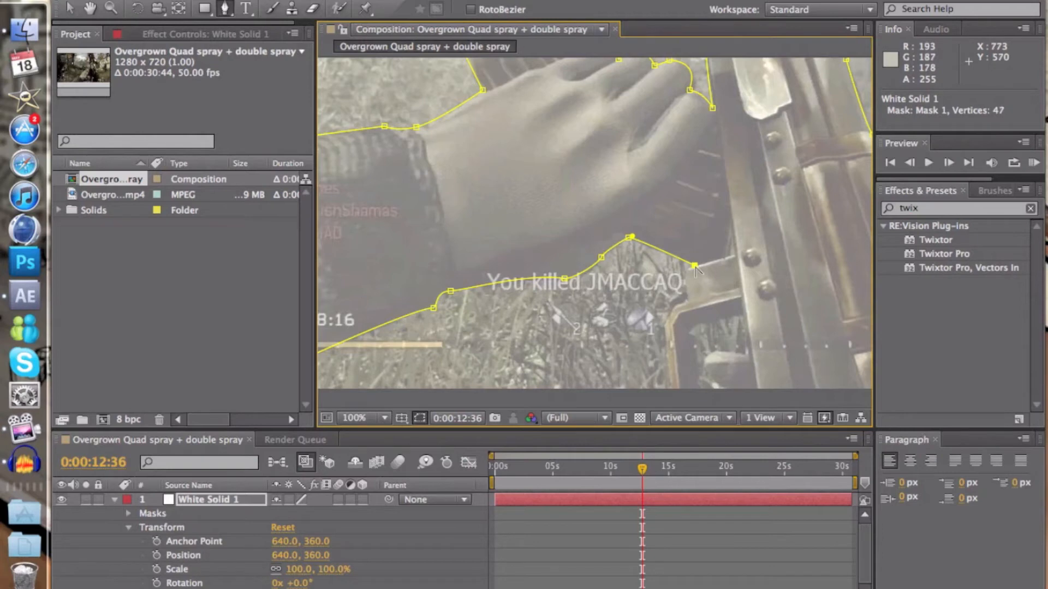
pyautogui.click(686, 299)
pyautogui.click(676, 305)
pyautogui.click(664, 322)
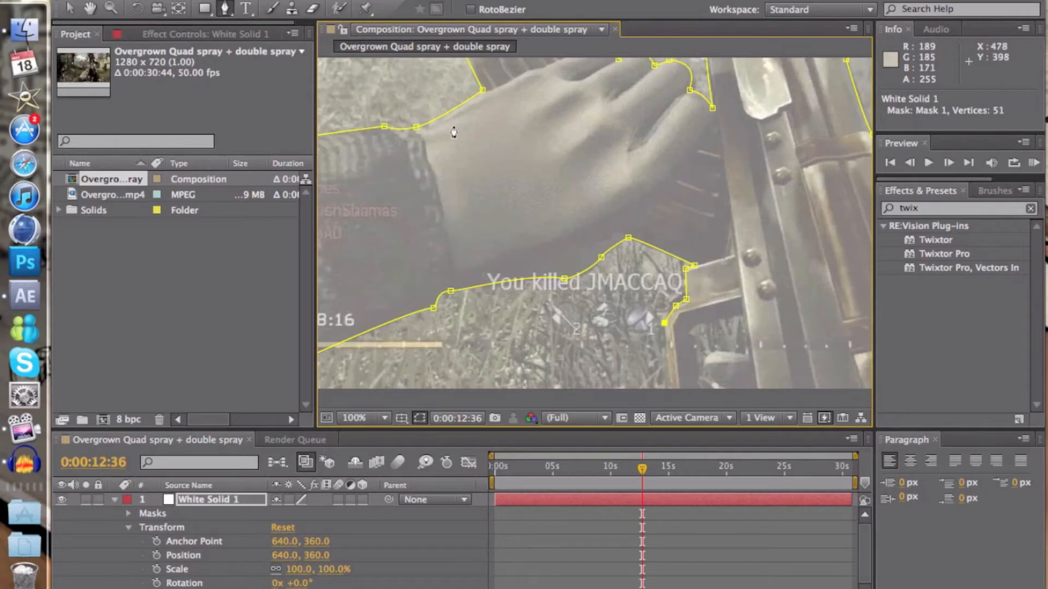
# - Trace the mask path down the rifle's metal guard, route it below the frame's bottom edge, and close it at the first vertex
pyautogui.click(96, 7)
pyautogui.moveTo(566, 250); pyautogui.dragTo(549, 158)
pyautogui.moveTo(550, 113); pyautogui.dragTo(411, 139)
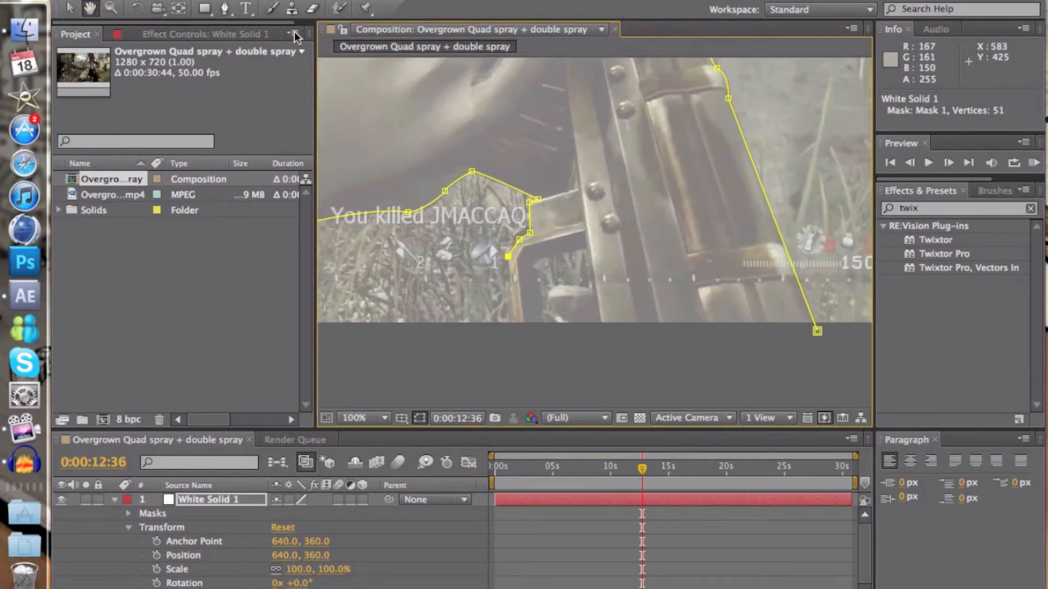
pyautogui.press('g')
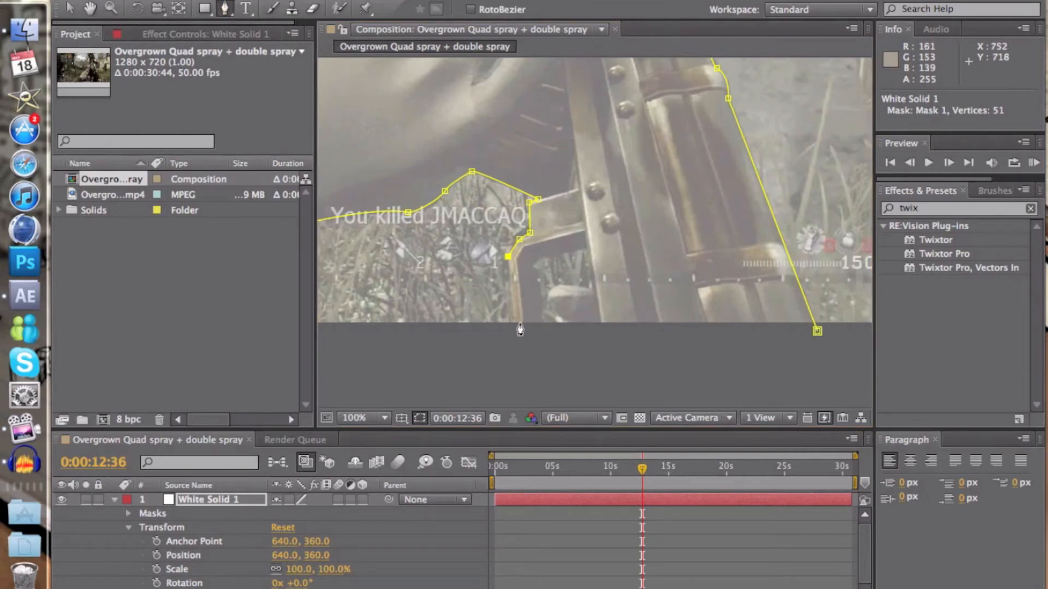
pyautogui.click(513, 323)
pyautogui.click(762, 365)
pyautogui.click(817, 333)
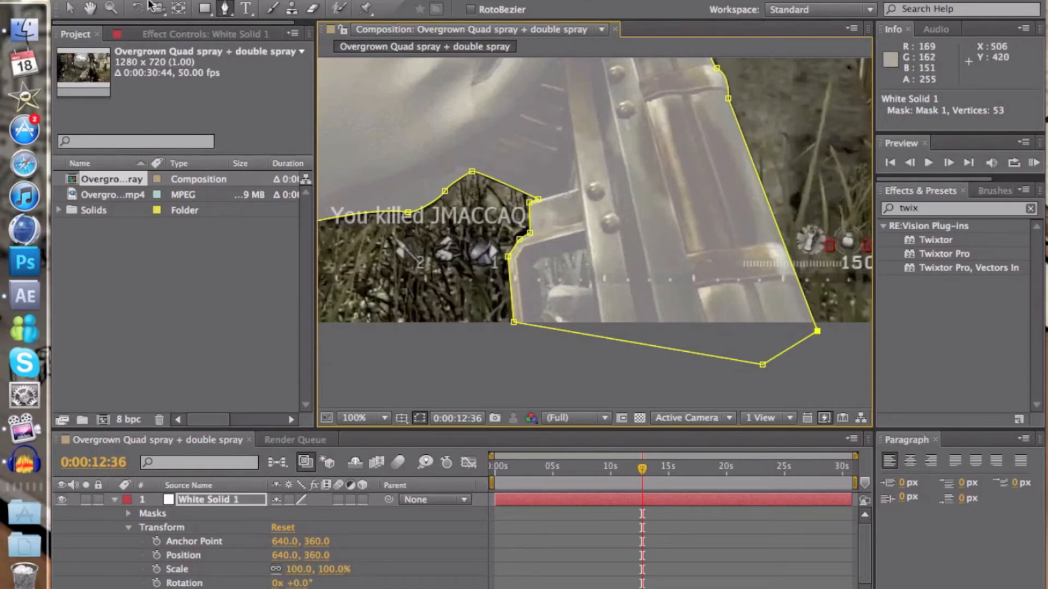
# - Fit the whole composition in view and raise the white solid's opacity until it is fully opaque
pyautogui.click(89, 9)
pyautogui.moveTo(547, 140); pyautogui.dragTo(652, 234)
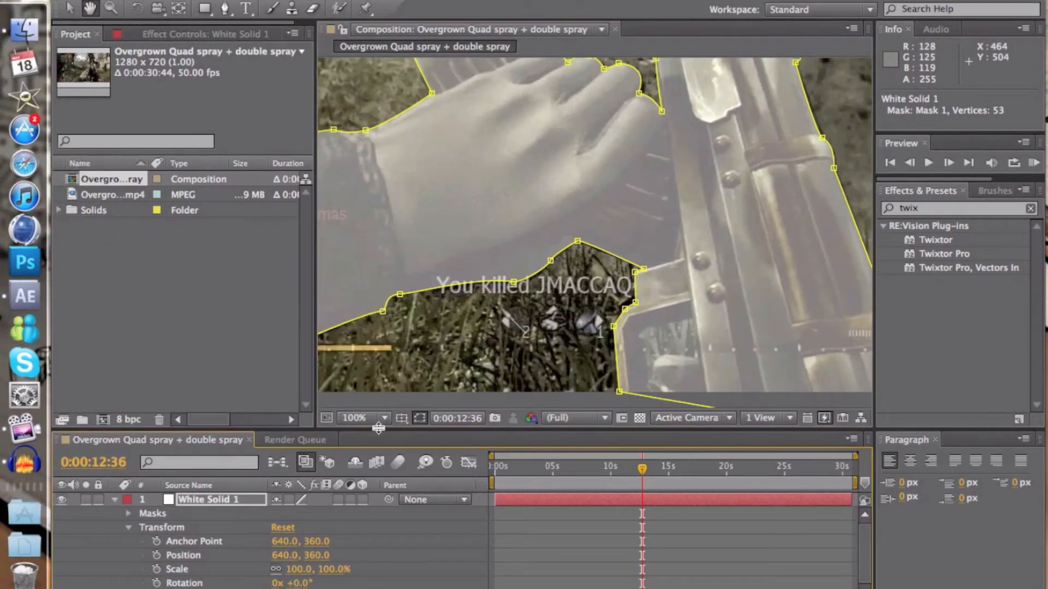
pyautogui.click(378, 424)
pyautogui.click(398, 375)
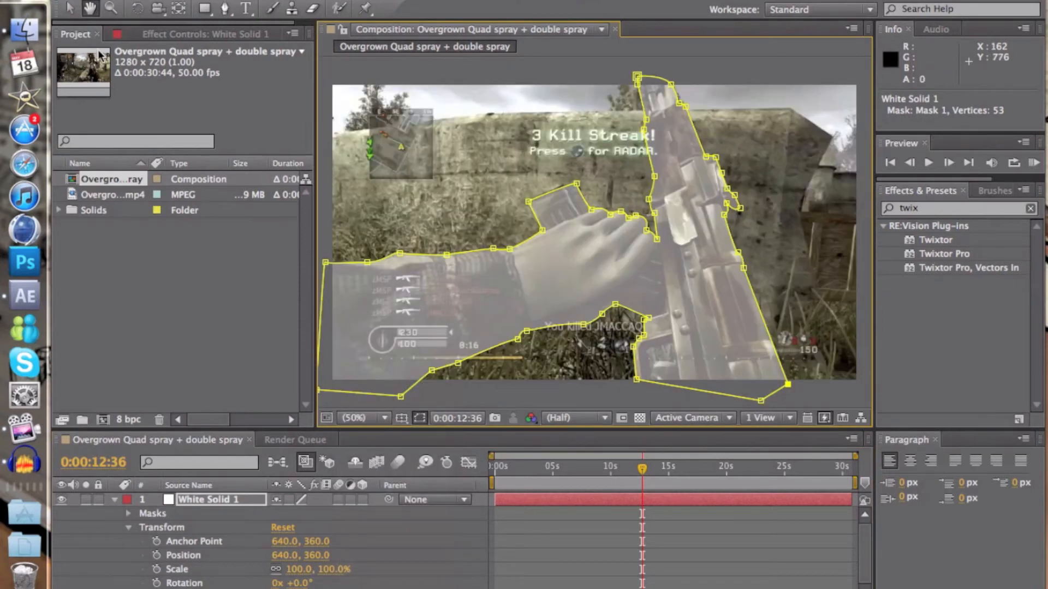
pyautogui.click(71, 8)
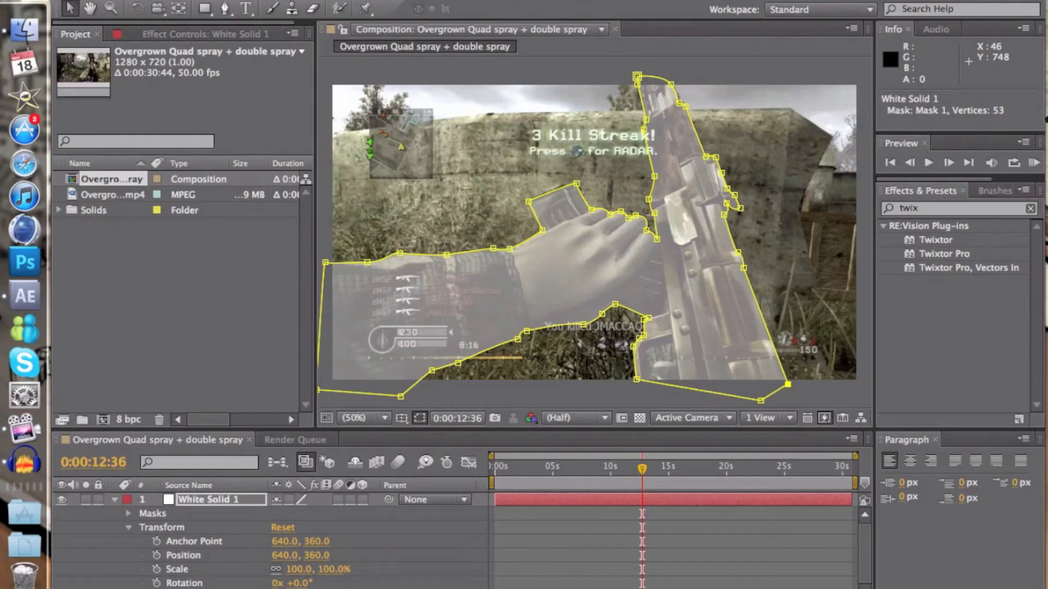
pyautogui.moveTo(279, 588); pyautogui.dragTo(371, 588)
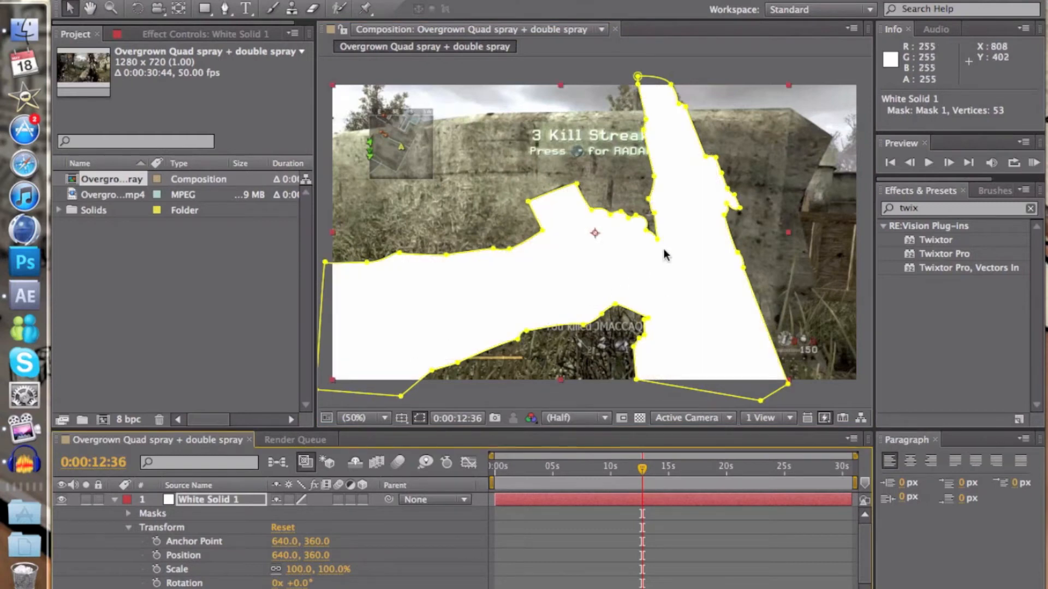
# - Search the effects for "stroke" and apply the Generate category's Stroke effect to White Solid 1
pyautogui.click(930, 209)
pyautogui.press('BackSpace')
pyautogui.write('st')
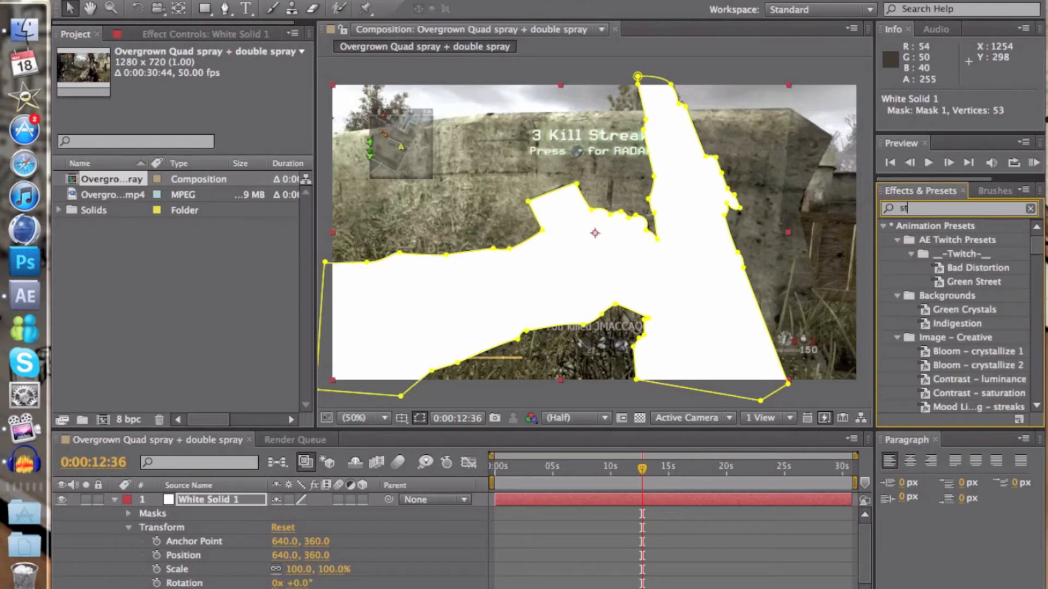
pyautogui.write('roke')
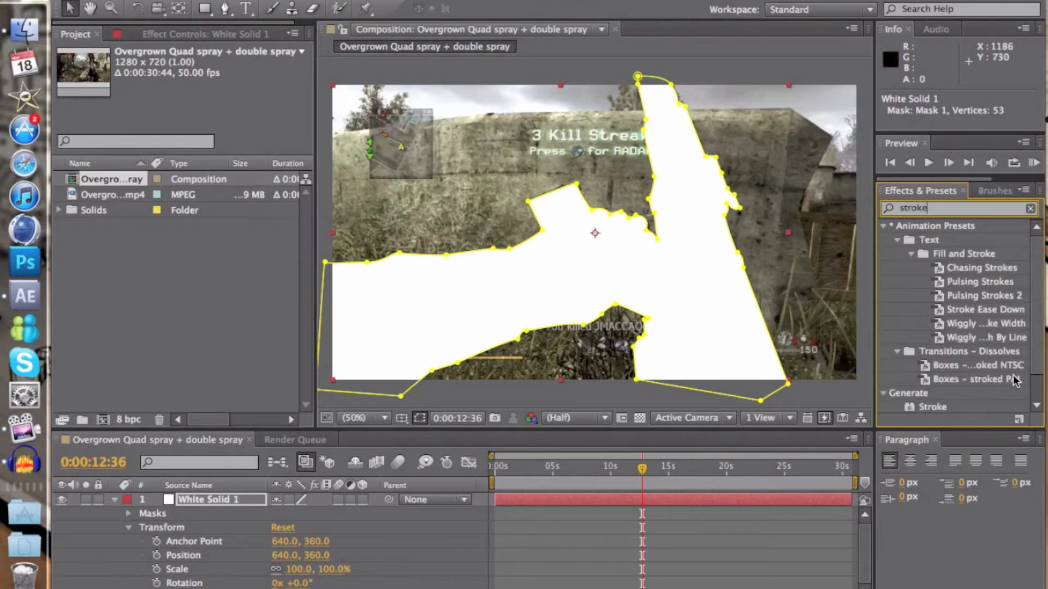
pyautogui.click(114, 499)
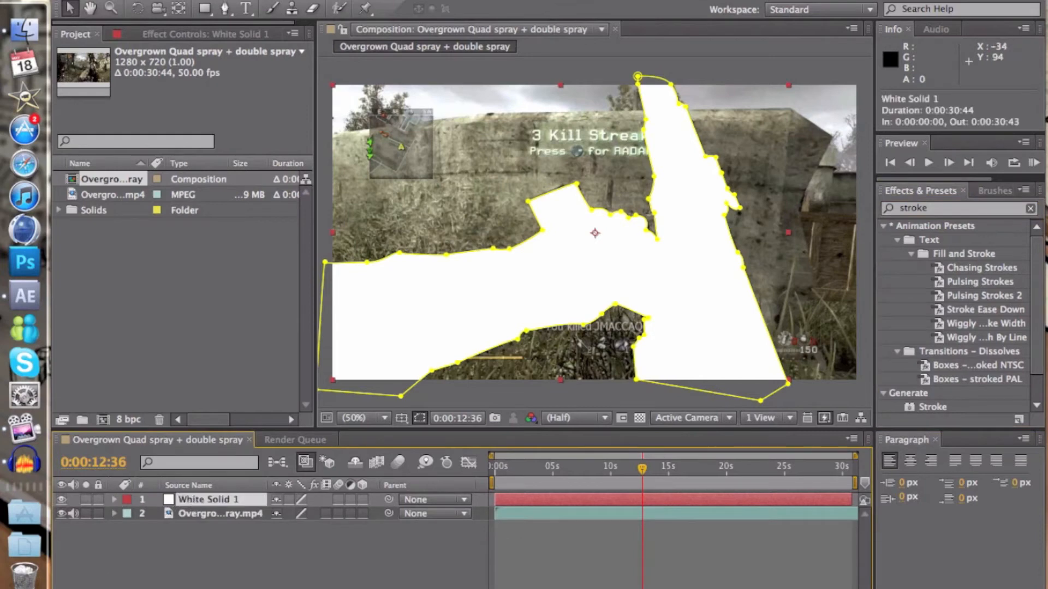
pyautogui.click(343, 1)
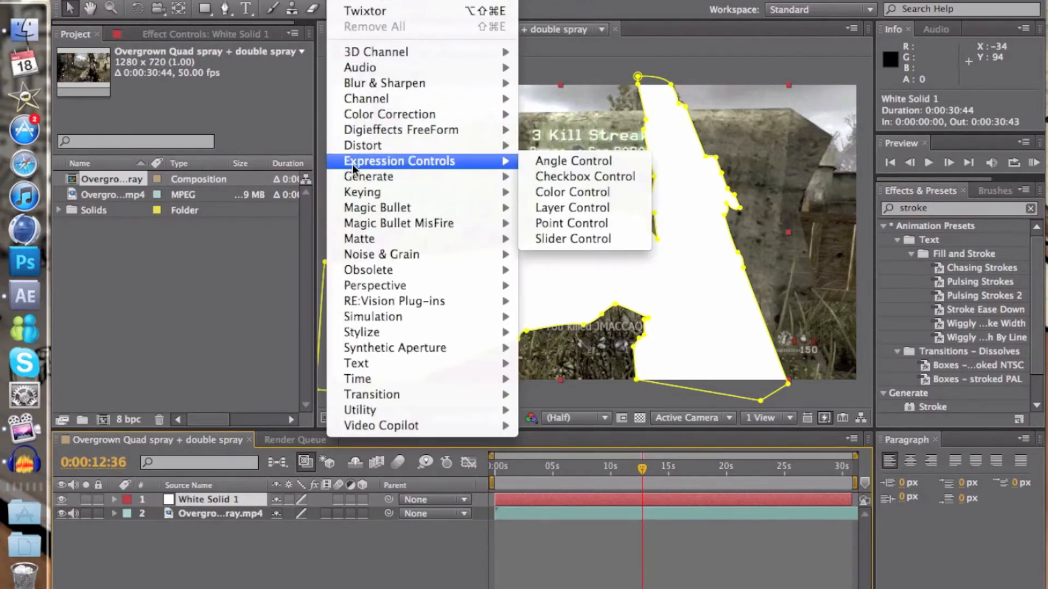
pyautogui.moveTo(413, 181)
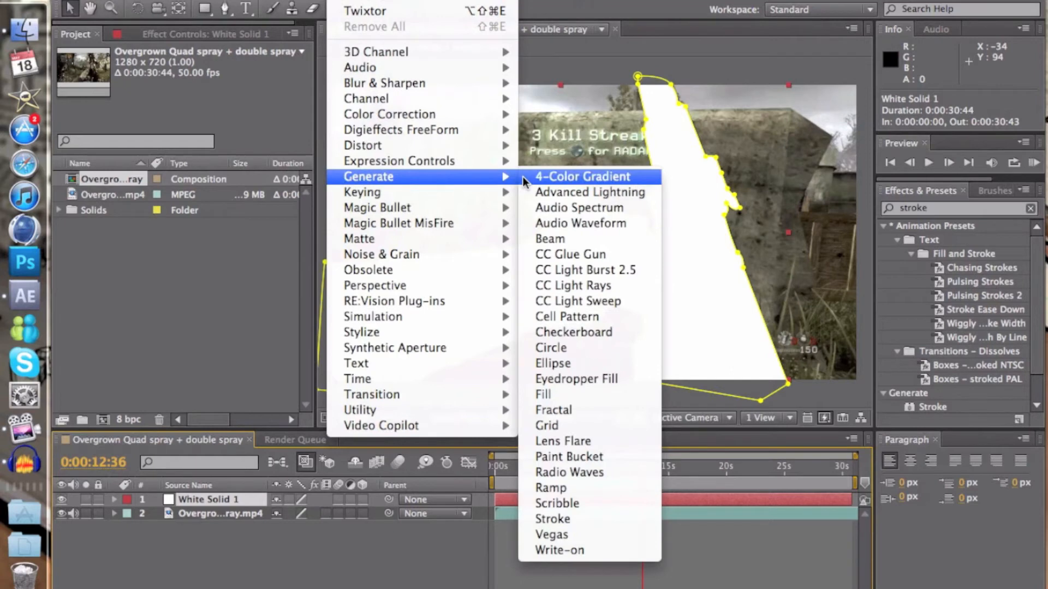
pyautogui.click(558, 520)
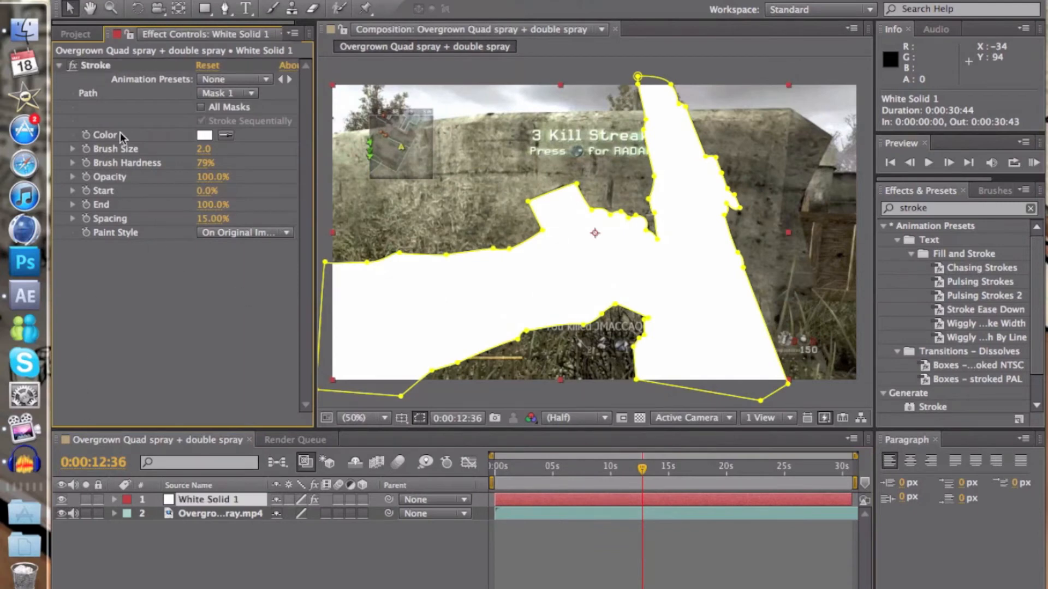
# - Apply the Stroke effect to all masks and set its paint style to Reveal Original Image
pyautogui.click(201, 108)
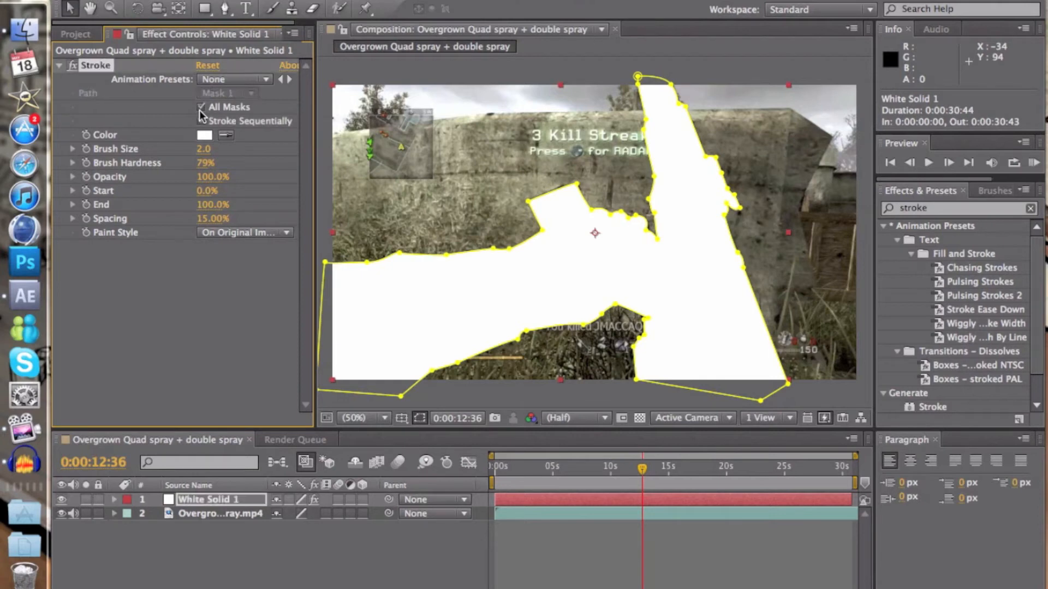
pyautogui.click(289, 234)
pyautogui.click(276, 281)
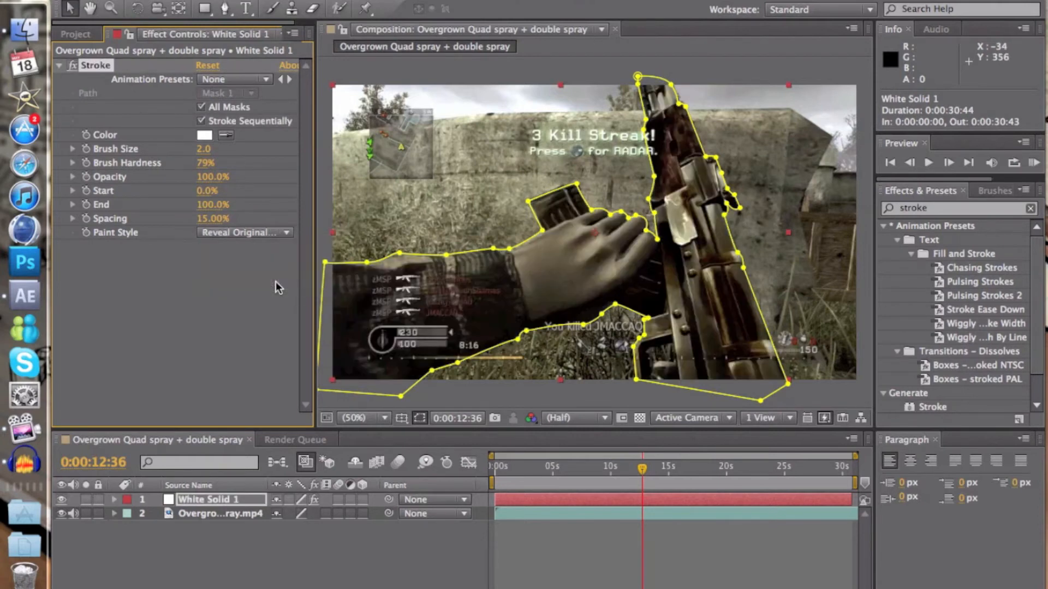
# - Set the Stroke effect's brush size to 10
pyautogui.moveTo(202, 150)
pyautogui.mouseDown()
pyautogui.moveTo(553, 258)
pyautogui.moveTo(345, 256)
pyautogui.mouseUp()
pyautogui.moveTo(162, 150); pyautogui.dragTo(211, 157)
pyautogui.click(201, 150)
pyautogui.write('10')
pyautogui.click(251, 303)
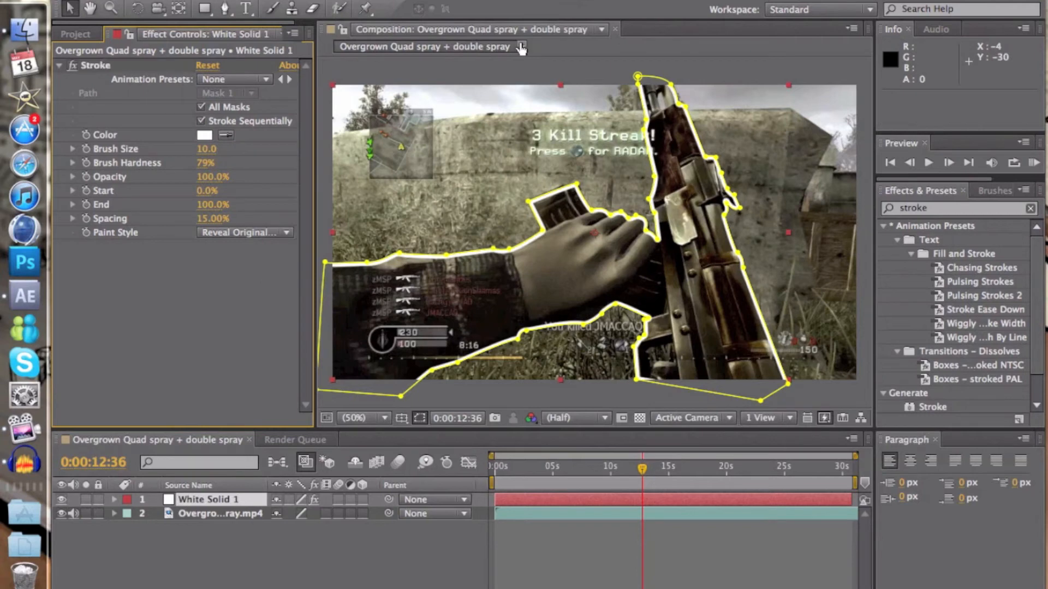
# - Nudge the mask vertices at the magazine's tip and the sleeve's upper edge, and set the stroke's brush hardness to 100%
pyautogui.moveTo(577, 184); pyautogui.dragTo(575, 180)
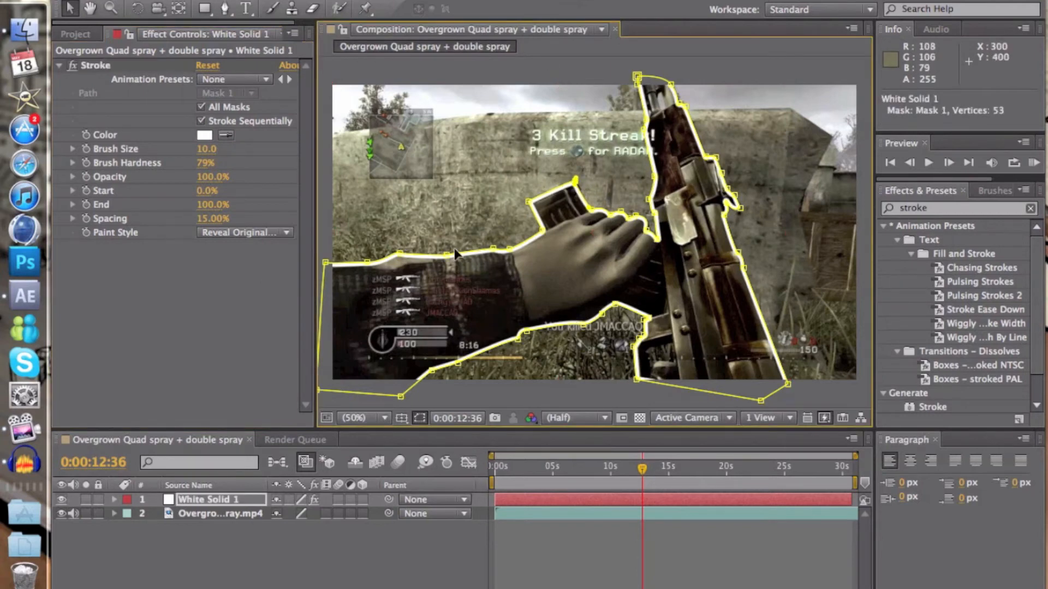
pyautogui.moveTo(446, 254)
pyautogui.mouseDown()
pyautogui.moveTo(447, 209)
pyautogui.moveTo(447, 253)
pyautogui.mouseUp()
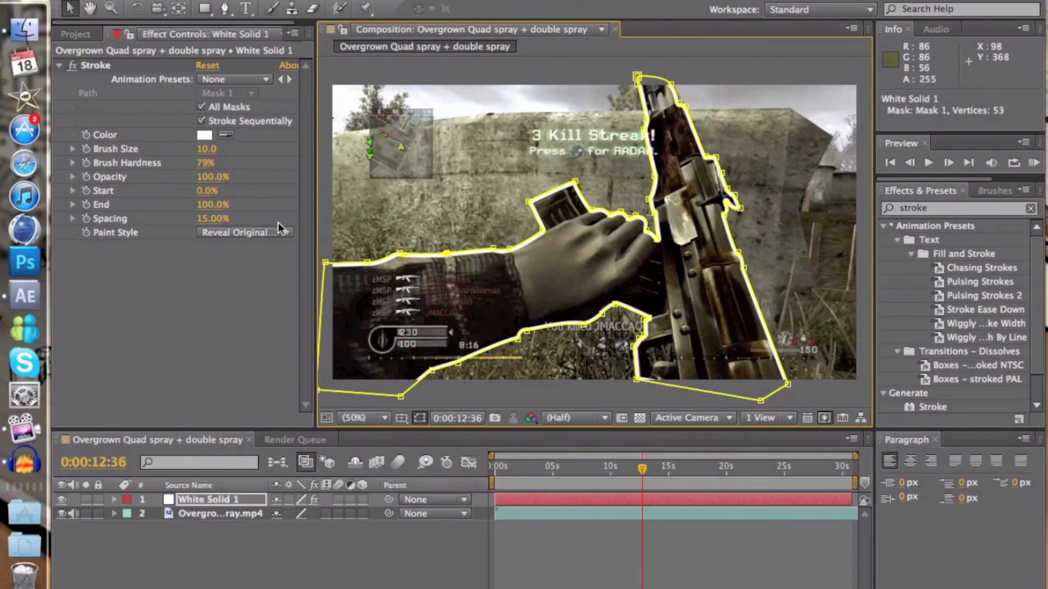
pyautogui.moveTo(234, 166); pyautogui.dragTo(411, 175)
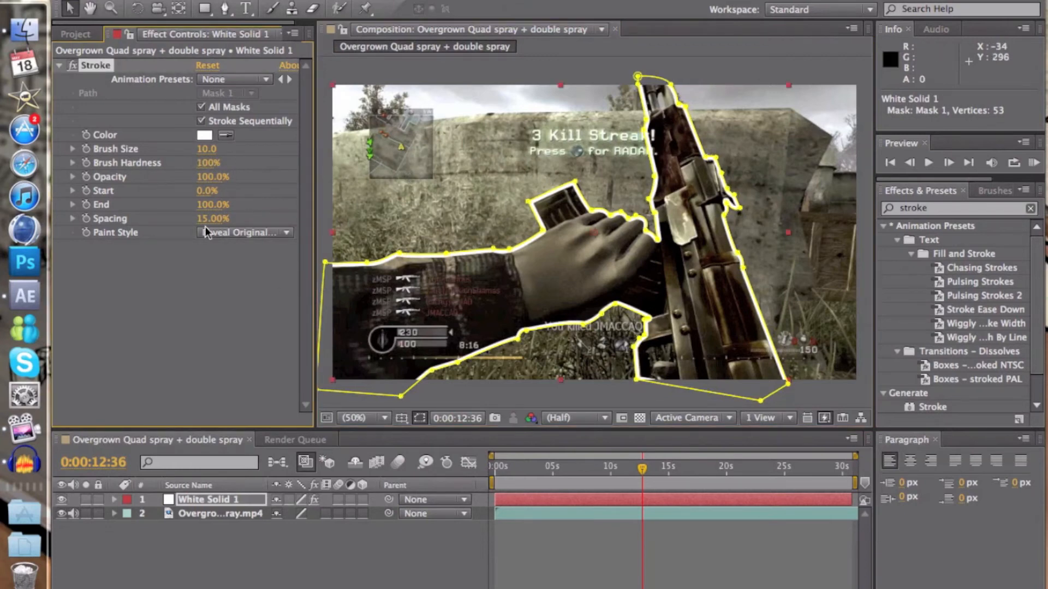
pyautogui.click(577, 182)
pyautogui.moveTo(576, 180); pyautogui.dragTo(580, 178)
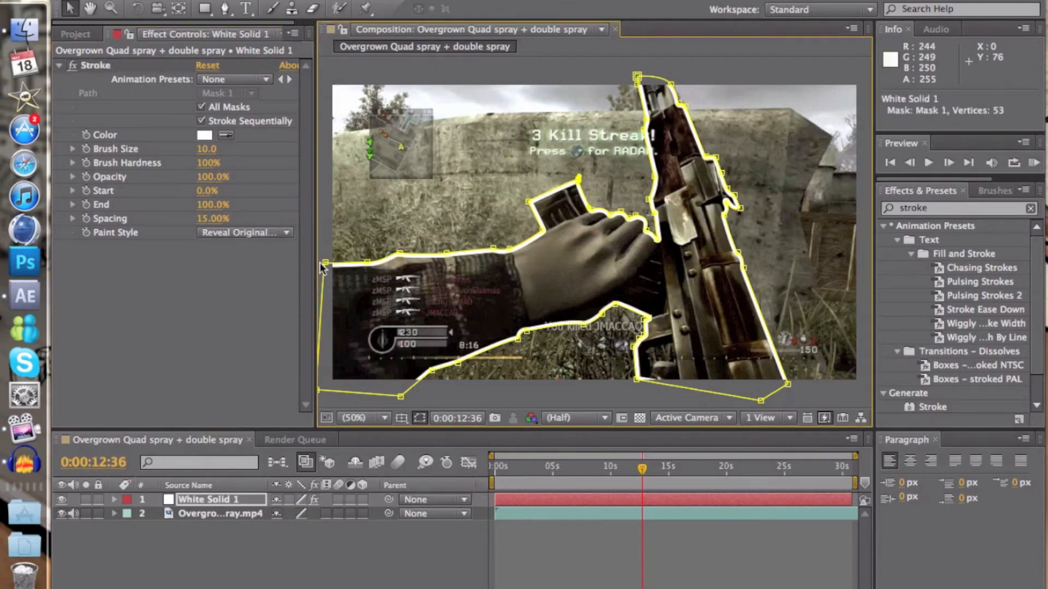
# - Check the stroke outline against the footage at 0:00:13:21 and return to the traced frame at 0:00:12:36
pyautogui.moveTo(646, 468)
pyautogui.mouseDown()
pyautogui.moveTo(611, 473)
pyautogui.moveTo(667, 467)
pyautogui.moveTo(653, 468)
pyautogui.mouseUp()
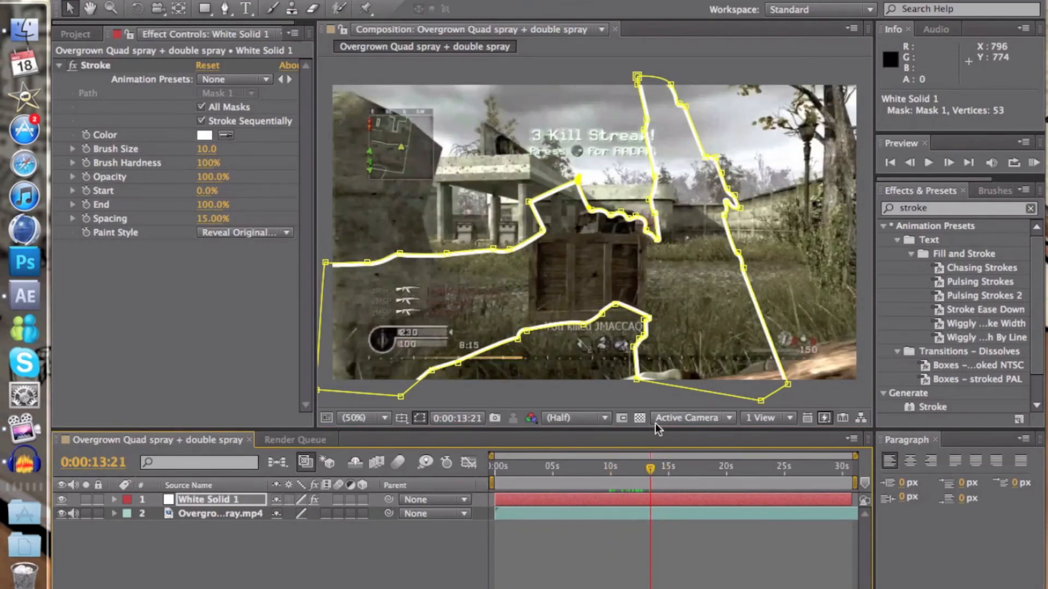
pyautogui.click(640, 463)
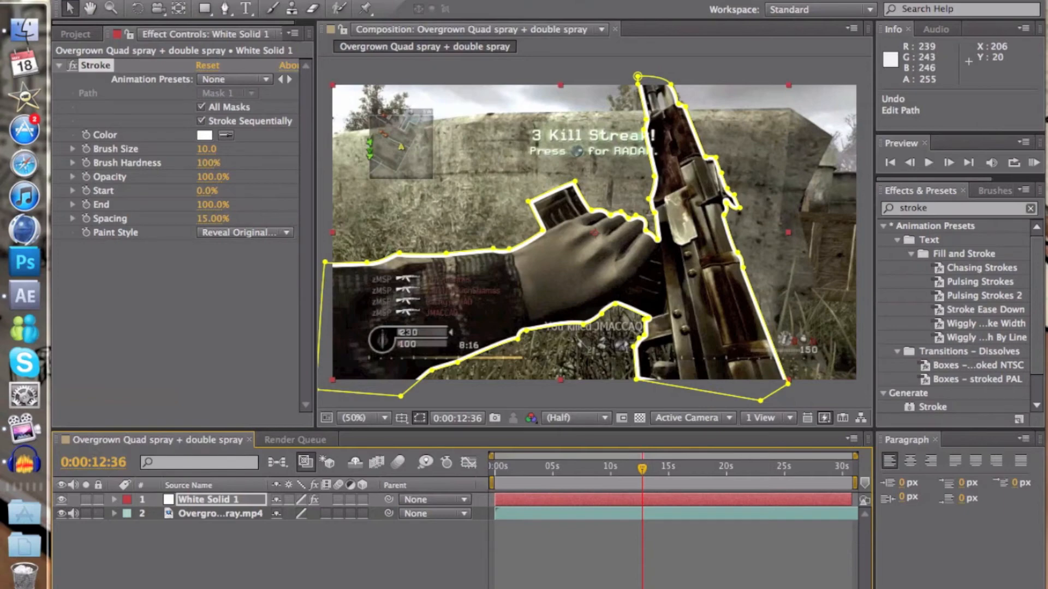
pyautogui.click(692, 0)
pyautogui.click(692, 25)
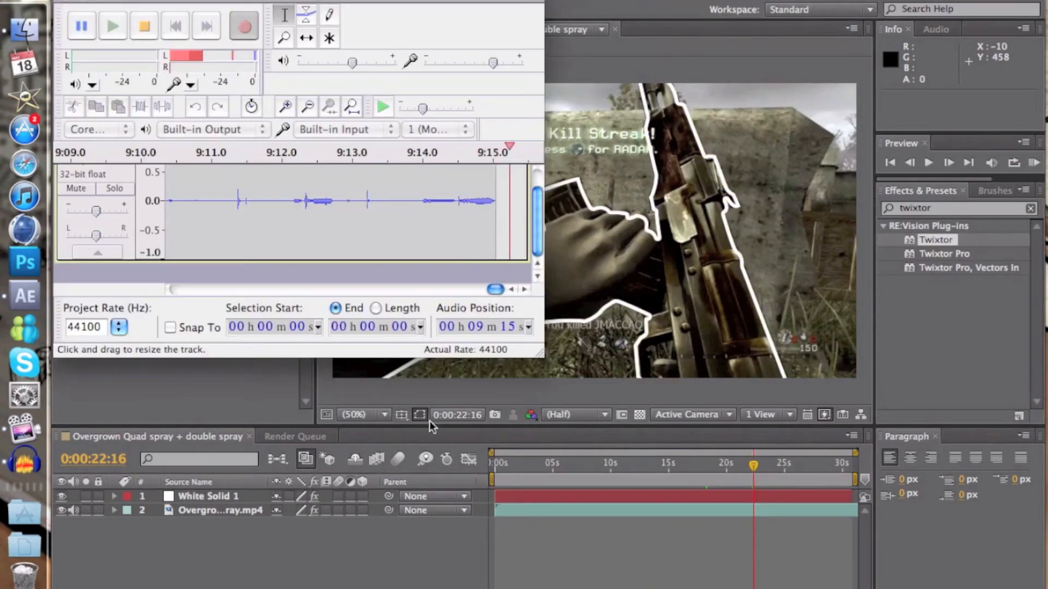
pyautogui.click(286, 546)
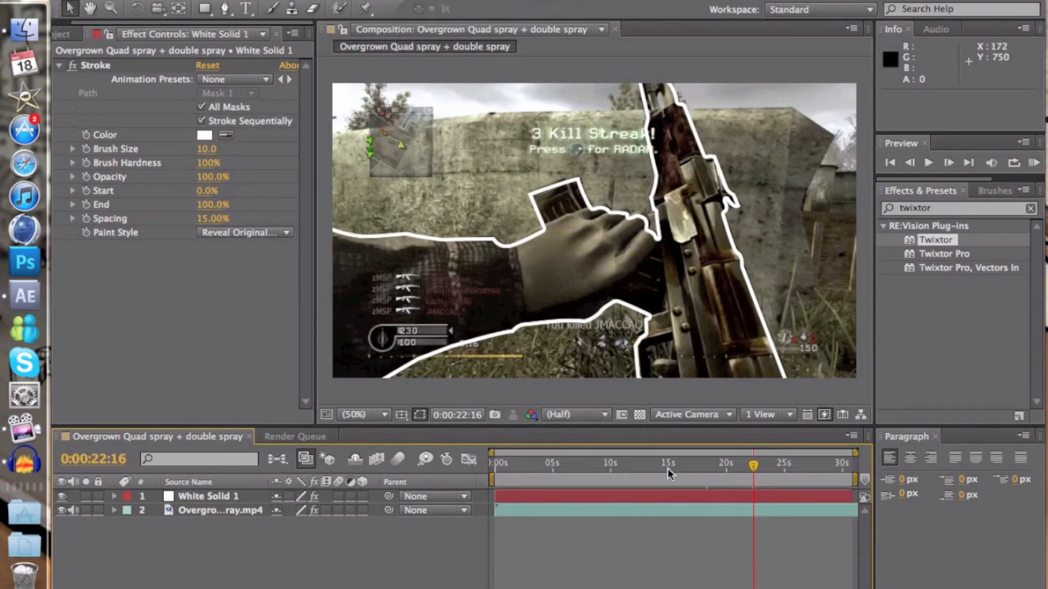
# - Play back the composition from 0:00:10:37 to check how the outline sits over the moving footage
pyautogui.click(618, 465)
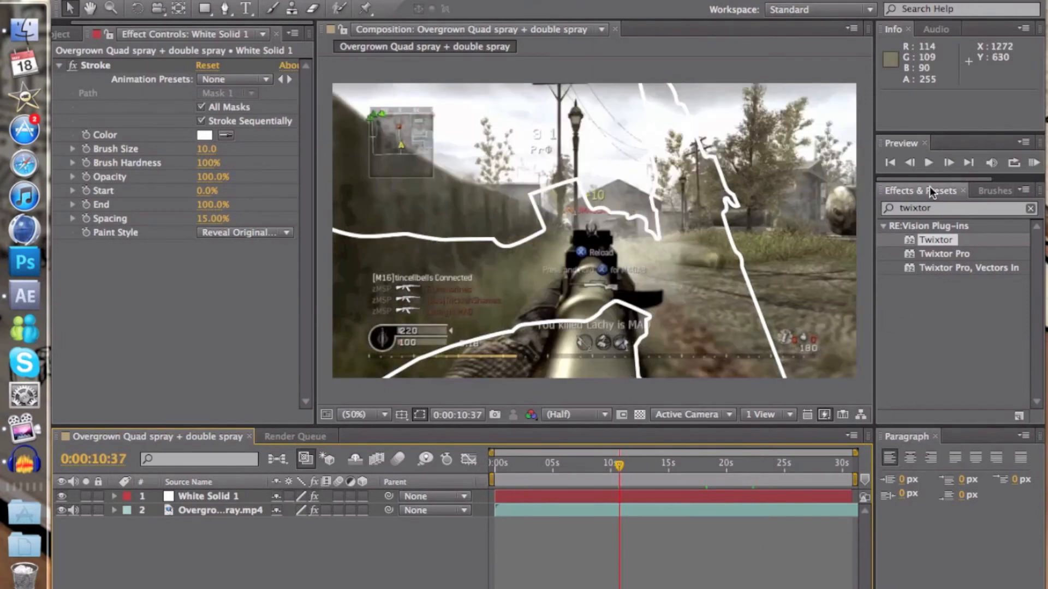
pyautogui.click(927, 162)
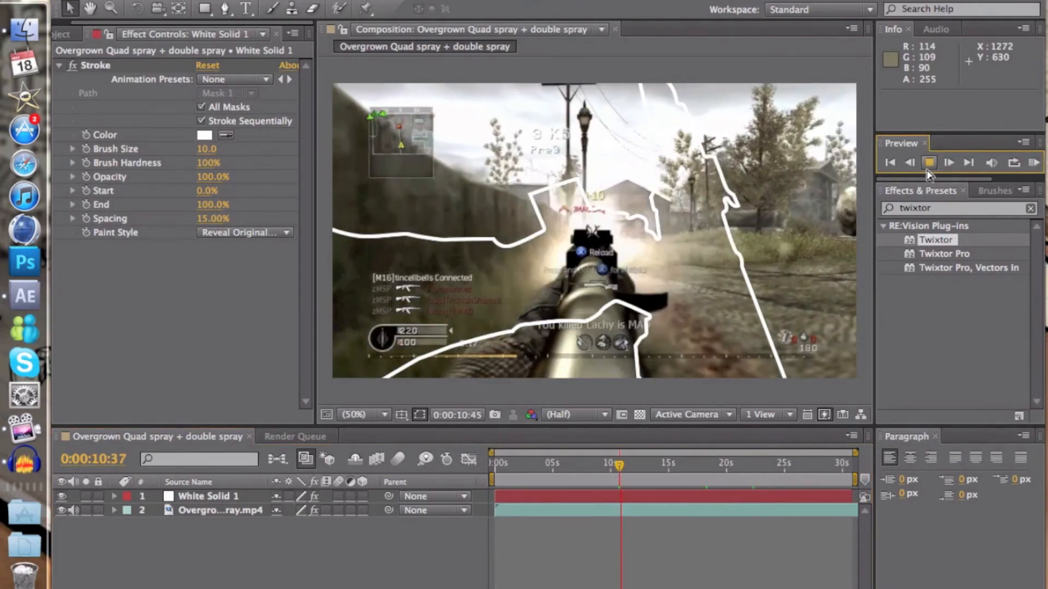
# - Add keyframes for the Stroke effect's Start and End properties on White Solid 1 at 0:00:20:00
pyautogui.click(677, 465)
pyautogui.moveTo(677, 467); pyautogui.dragTo(728, 465)
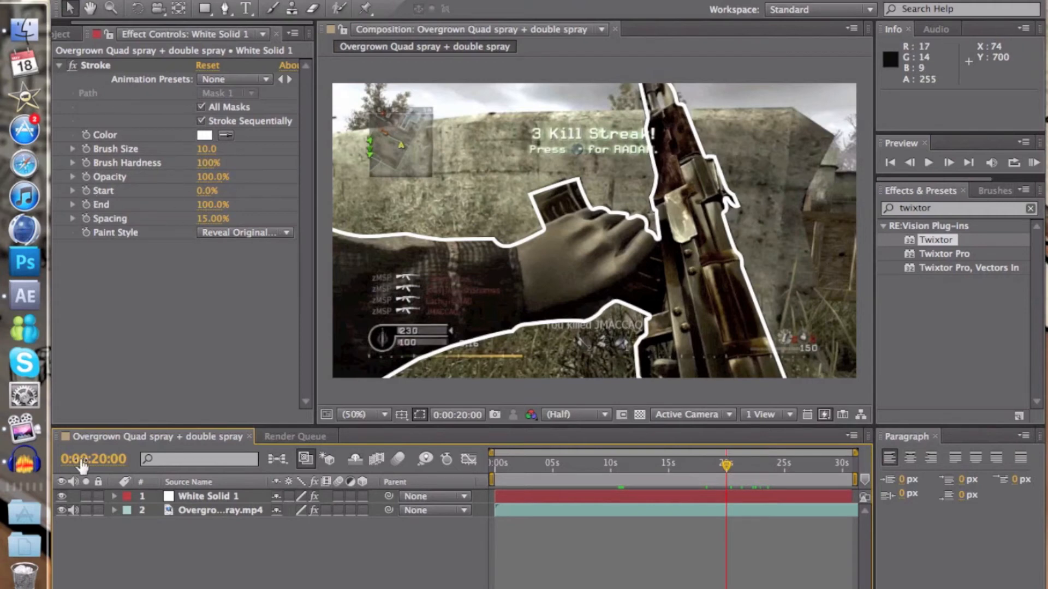
pyautogui.click(114, 496)
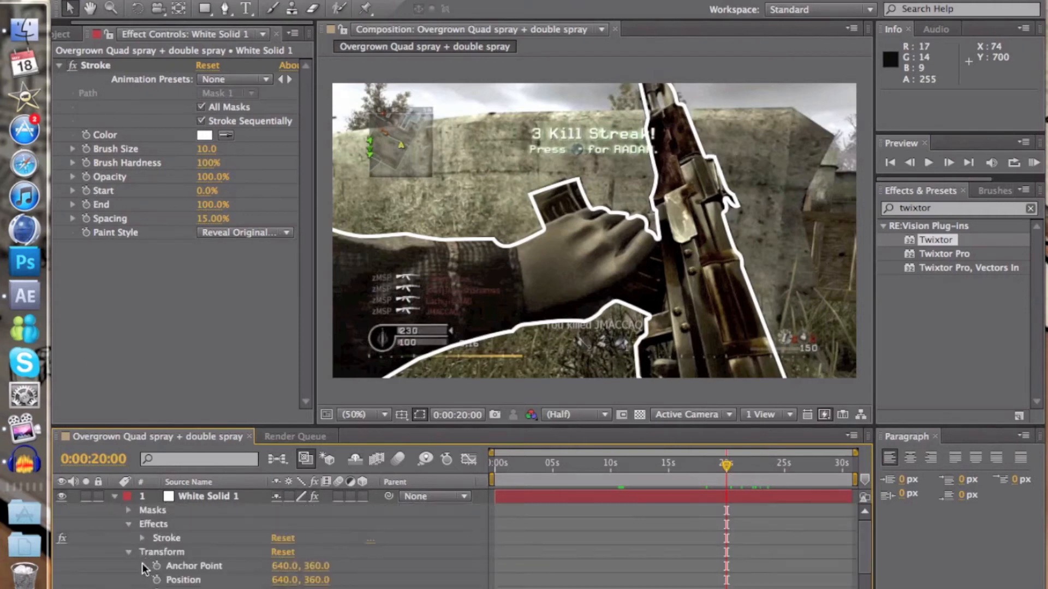
pyautogui.click(141, 538)
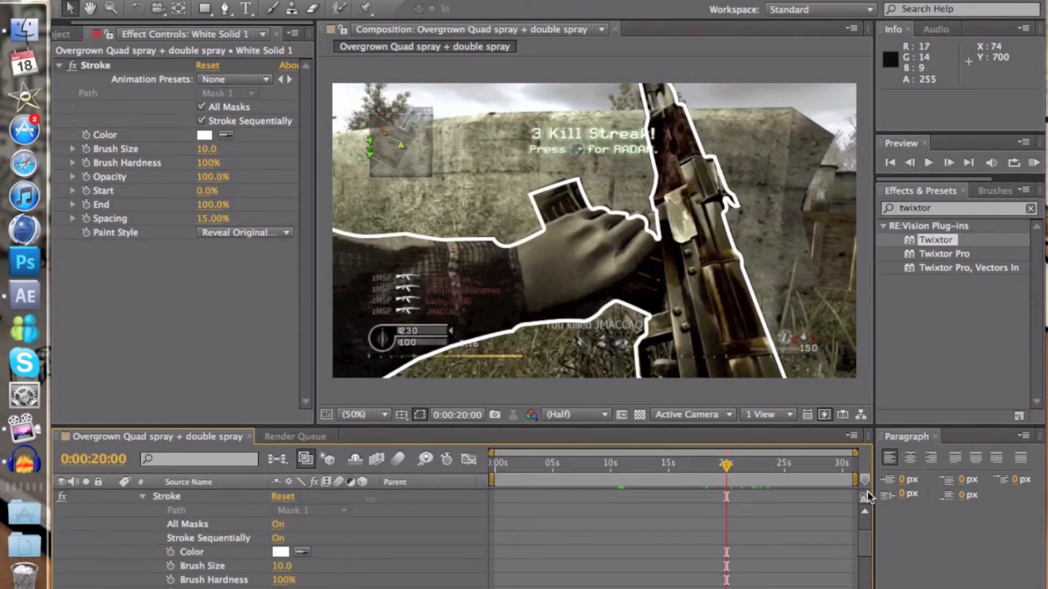
pyautogui.moveTo(864, 541); pyautogui.dragTo(862, 561)
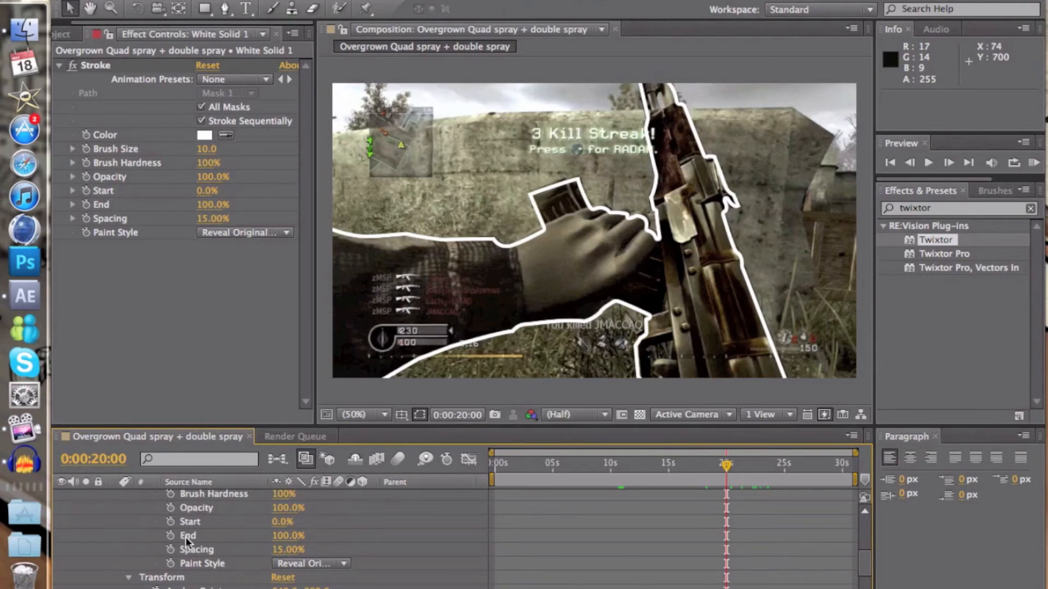
pyautogui.click(171, 522)
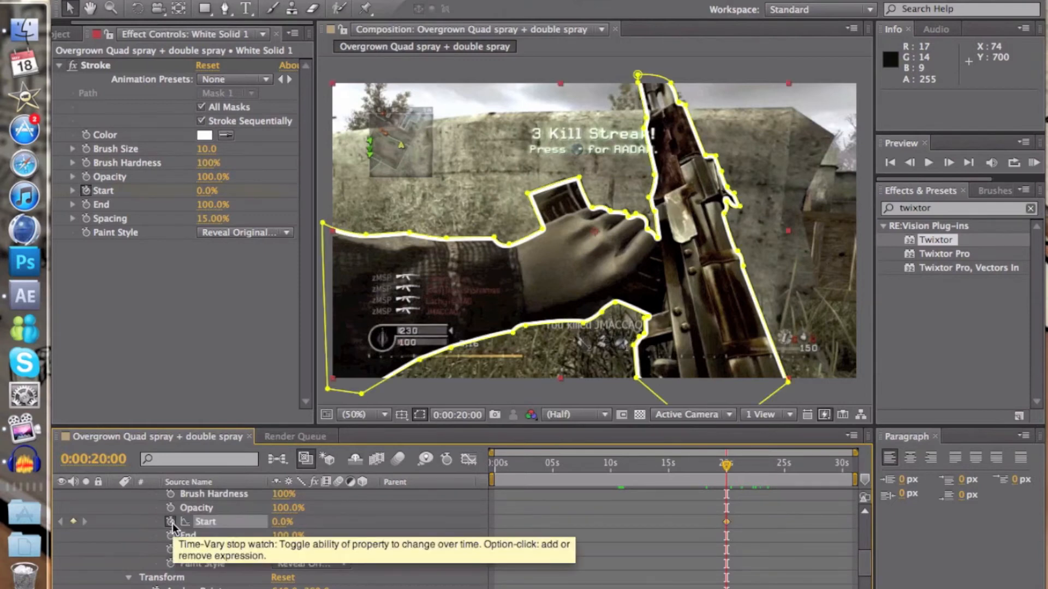
pyautogui.click(171, 536)
pyautogui.click(35, 523)
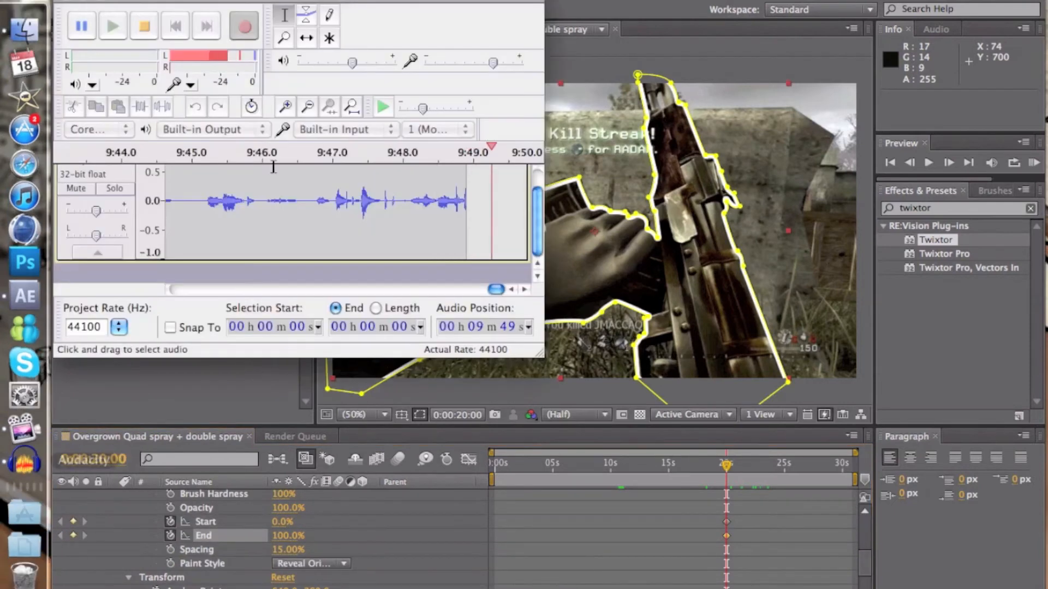
pyautogui.click(77, 27)
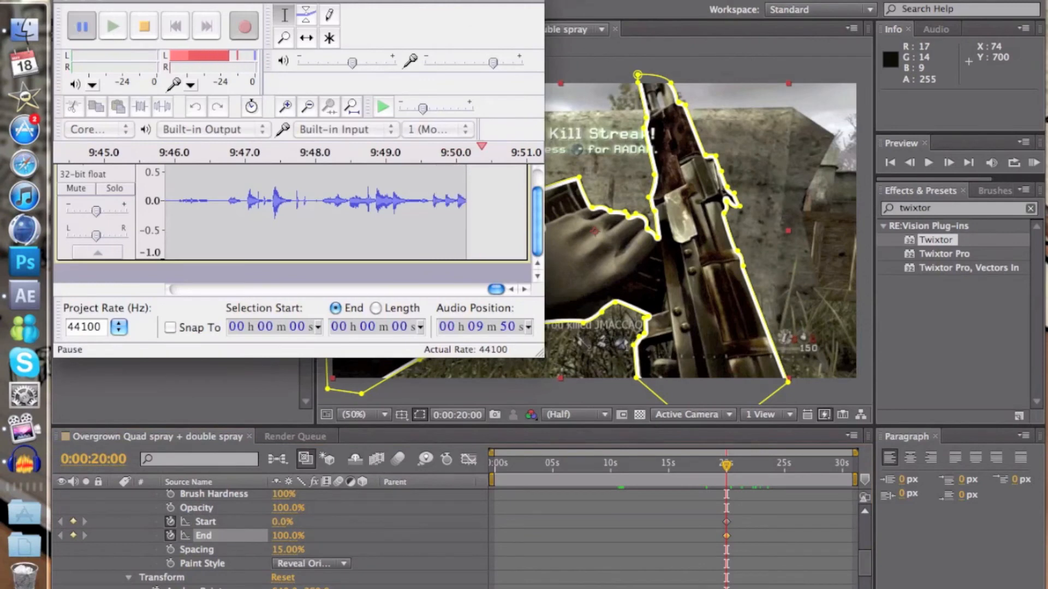
# - Remove the Stroke effect's Start and End keyframes at 0:00:20:00
pyautogui.click(708, 25)
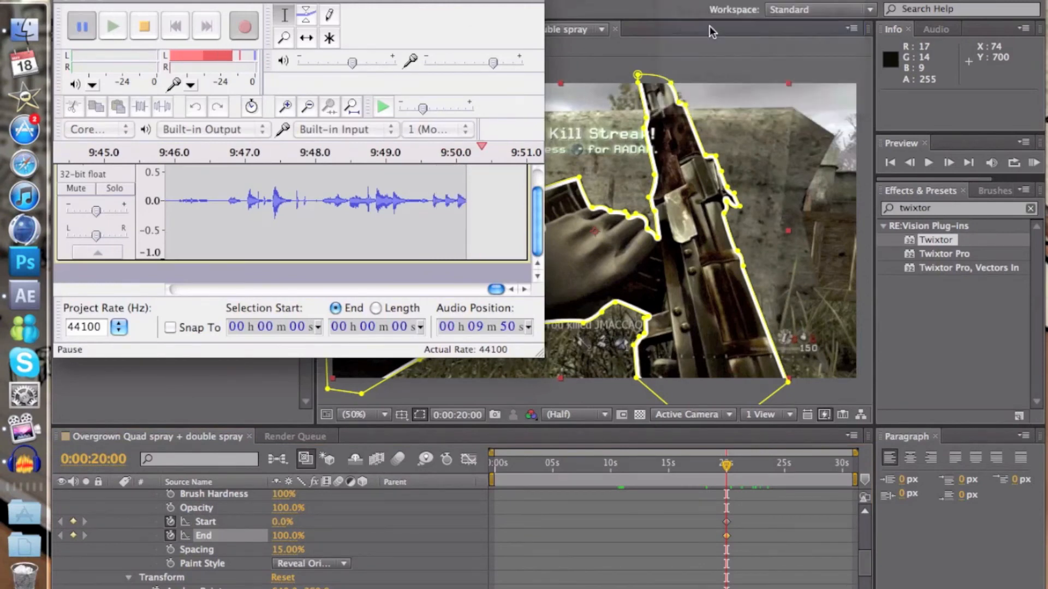
pyautogui.click(61, 473)
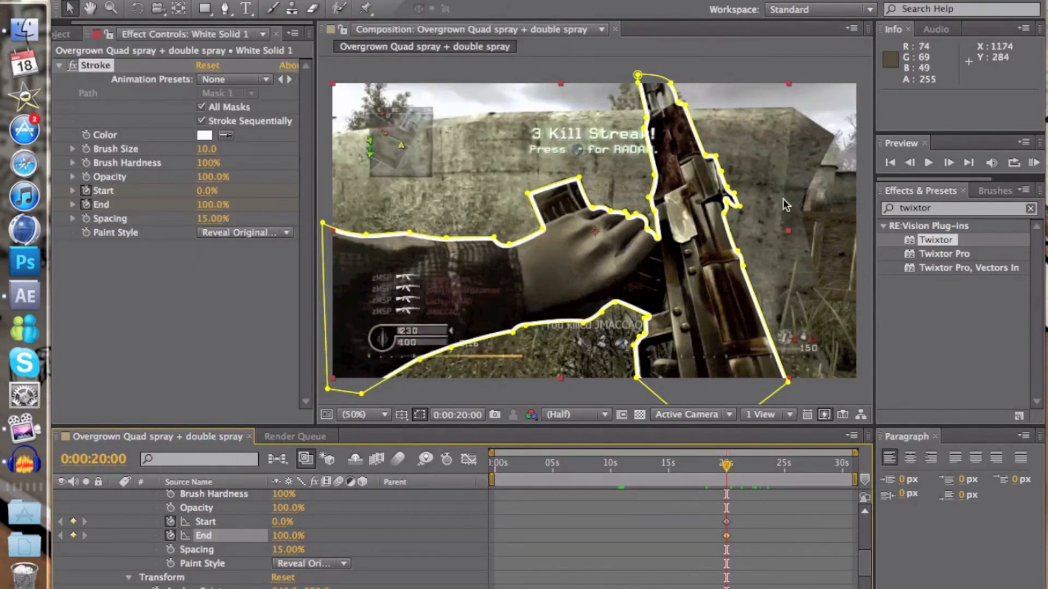
pyautogui.click(580, 175)
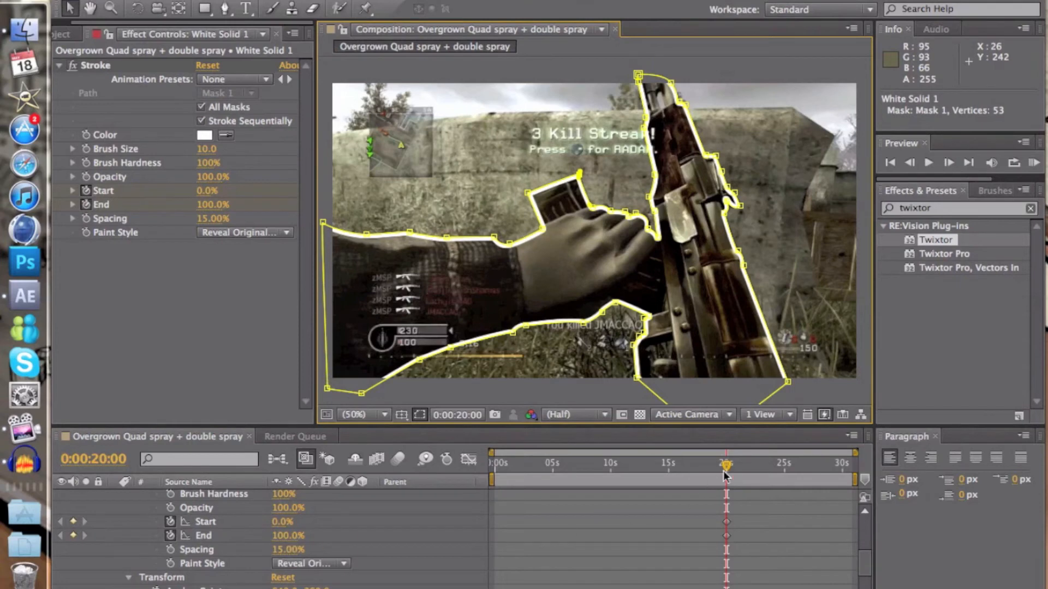
pyautogui.moveTo(745, 545); pyautogui.dragTo(715, 513)
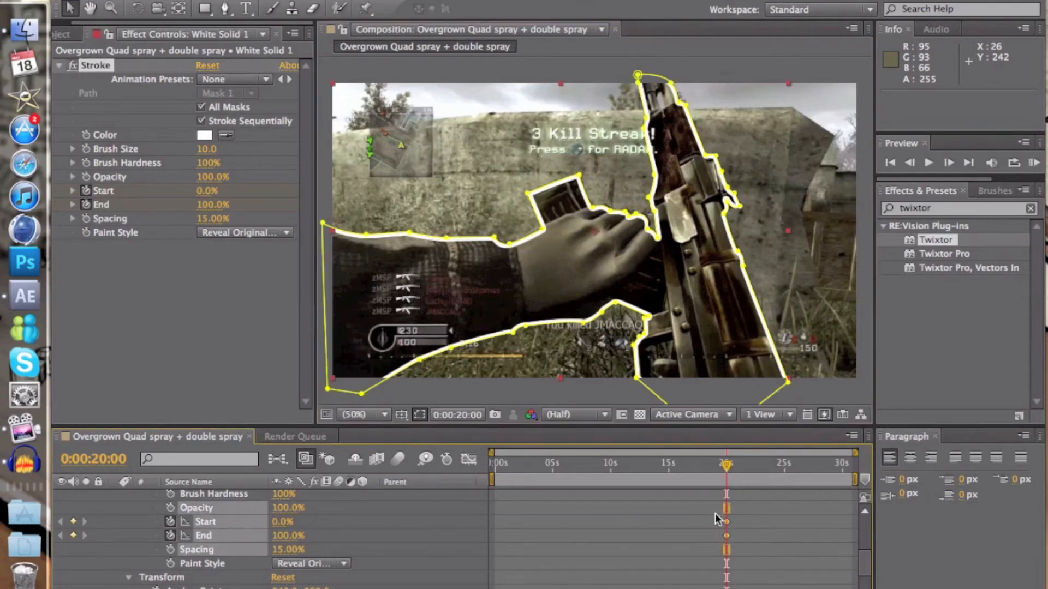
# - Add Start and End keyframes for the Stroke at 0:00:14:21, with End set to 0%
pyautogui.moveTo(729, 461); pyautogui.dragTo(664, 473)
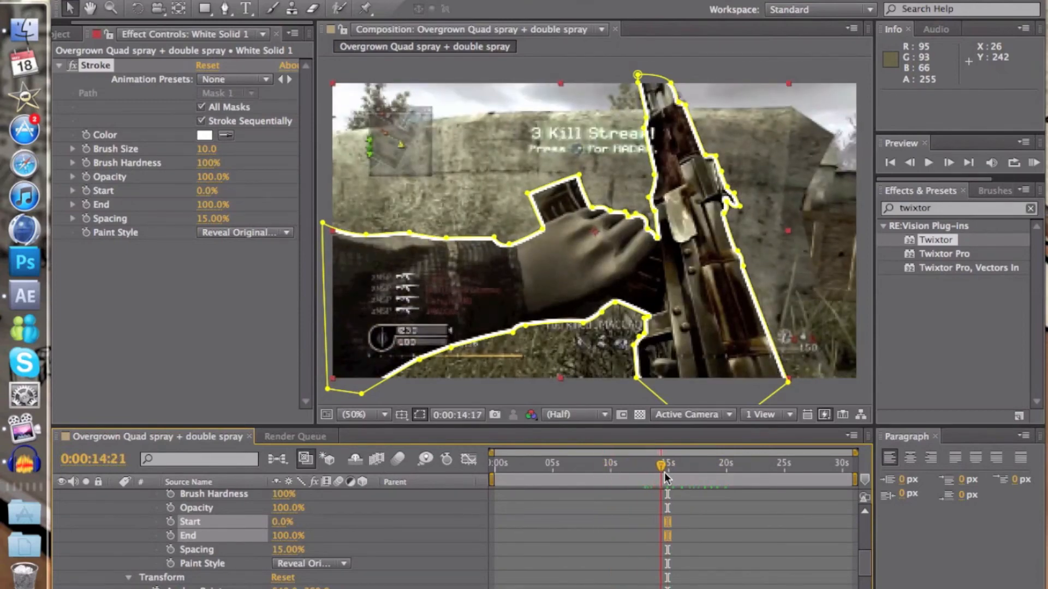
pyautogui.click(171, 524)
pyautogui.click(283, 537)
pyautogui.write('0')
pyautogui.press('Return')
pyautogui.click(699, 487)
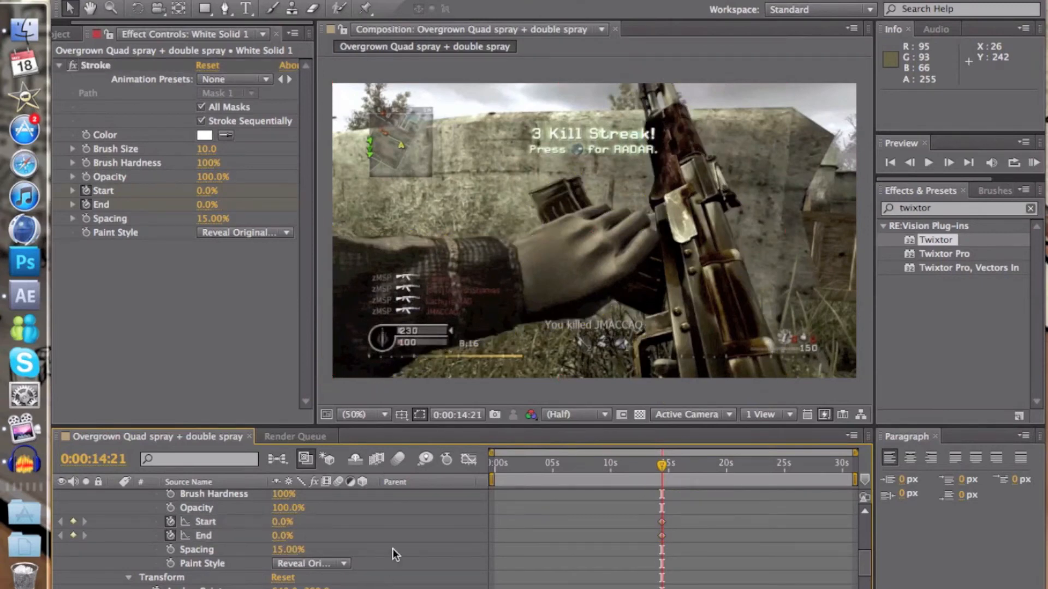
# - Move the Start keyframe to 0:00:13:25 and set the Stroke's End to 100% at 0:00:27:39
pyautogui.moveTo(665, 467); pyautogui.dragTo(770, 471)
pyautogui.moveTo(662, 522); pyautogui.dragTo(652, 522)
pyautogui.moveTo(770, 467); pyautogui.dragTo(818, 468)
pyautogui.click(282, 535)
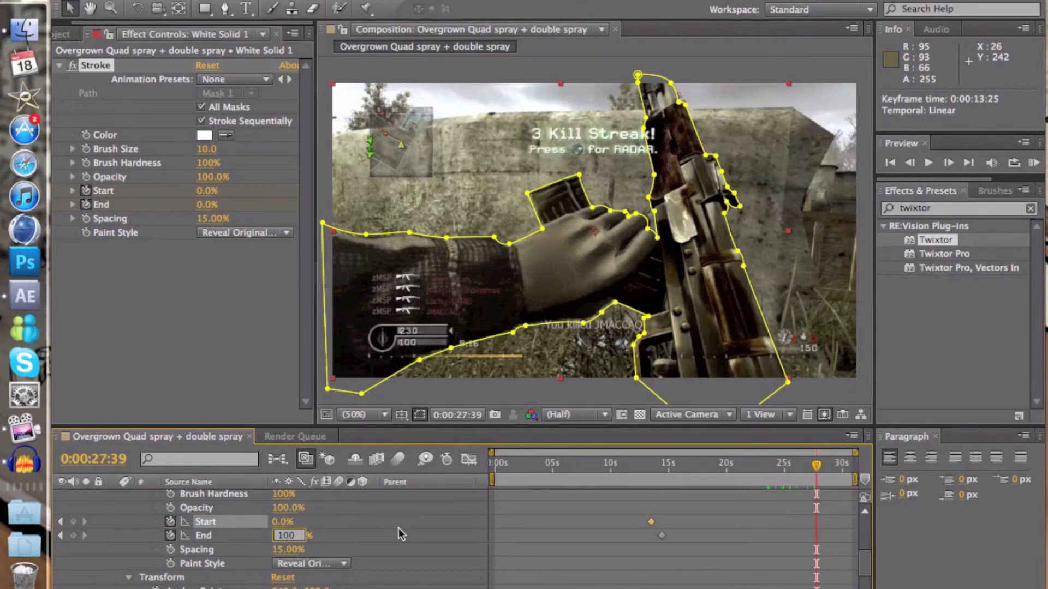
pyautogui.press('Return')
# - Set the Stroke's Start to 100% at 0:00:26:43 and scrub through the outline animation
pyautogui.moveTo(824, 469); pyautogui.dragTo(804, 467)
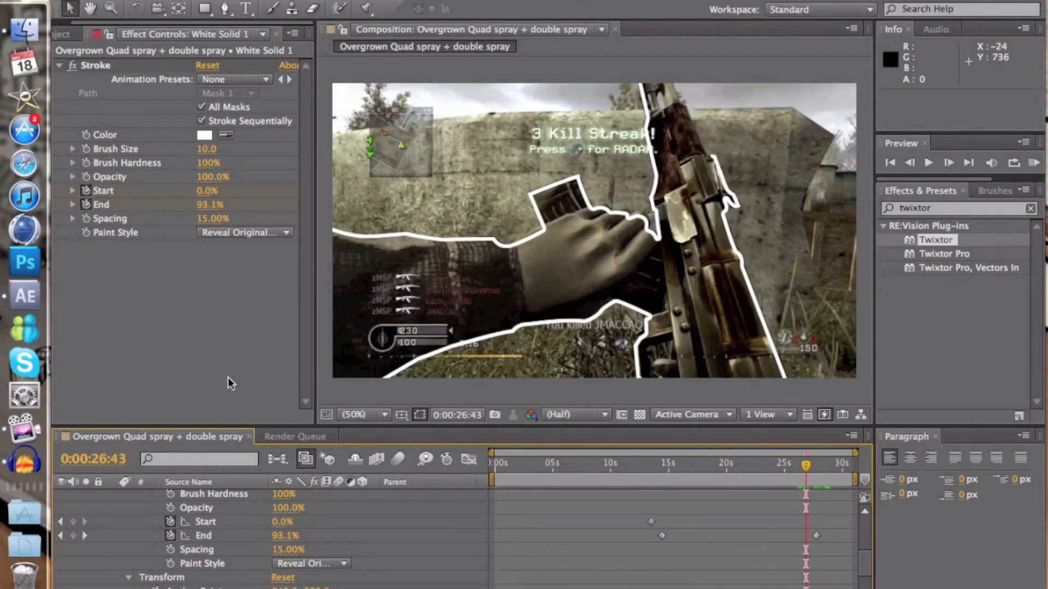
pyautogui.click(278, 522)
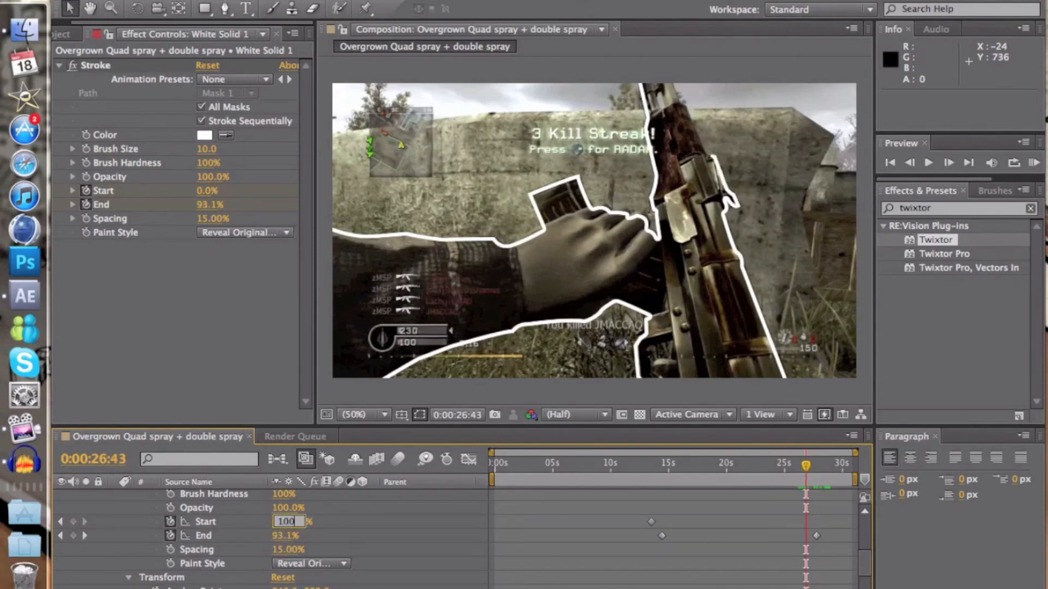
pyautogui.write('100')
pyautogui.press('Return')
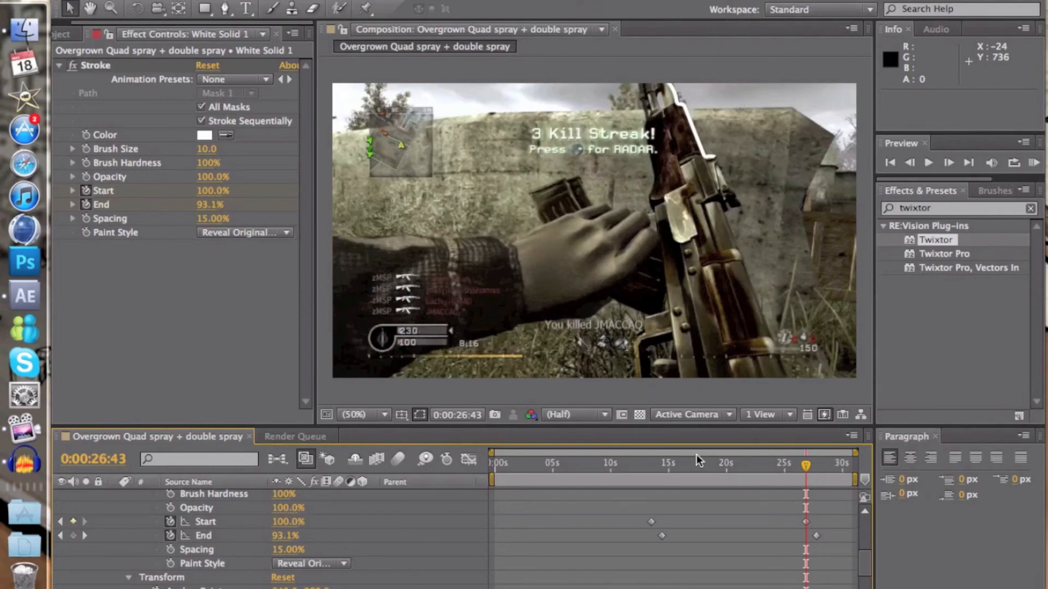
pyautogui.moveTo(646, 467); pyautogui.dragTo(795, 477)
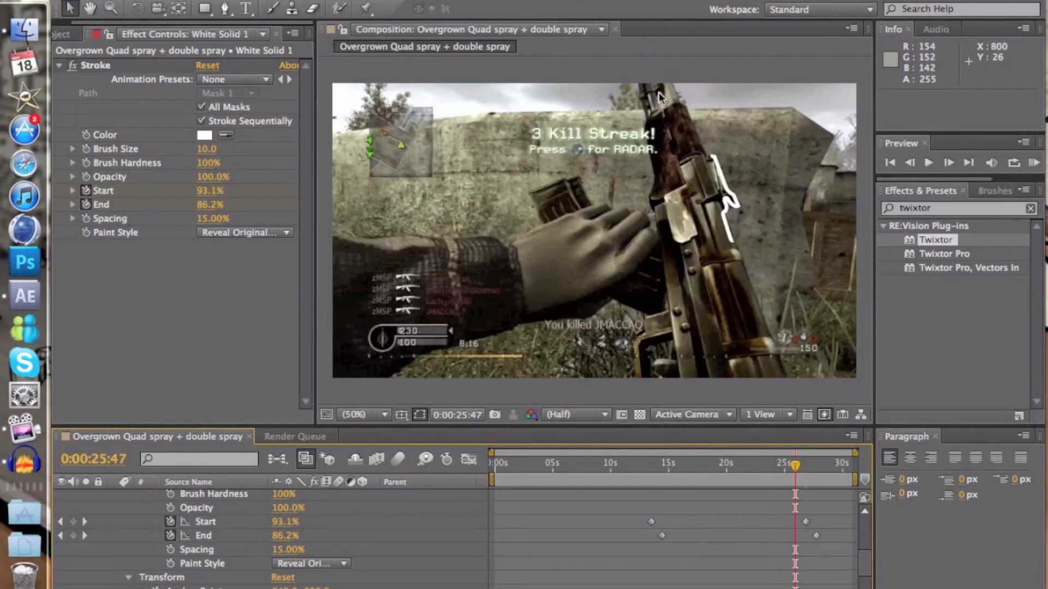
# - Try the outline animation without the Start keyframes by clearing them, and undo the removal
pyautogui.moveTo(617, 515); pyautogui.dragTo(825, 526)
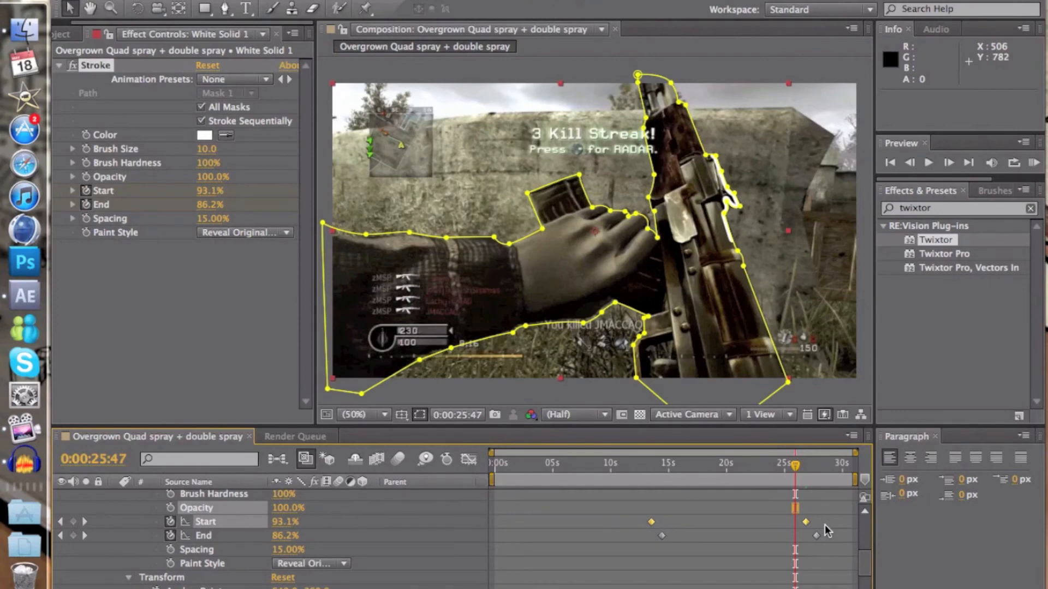
pyautogui.press('Delete')
pyautogui.moveTo(643, 463); pyautogui.dragTo(778, 476)
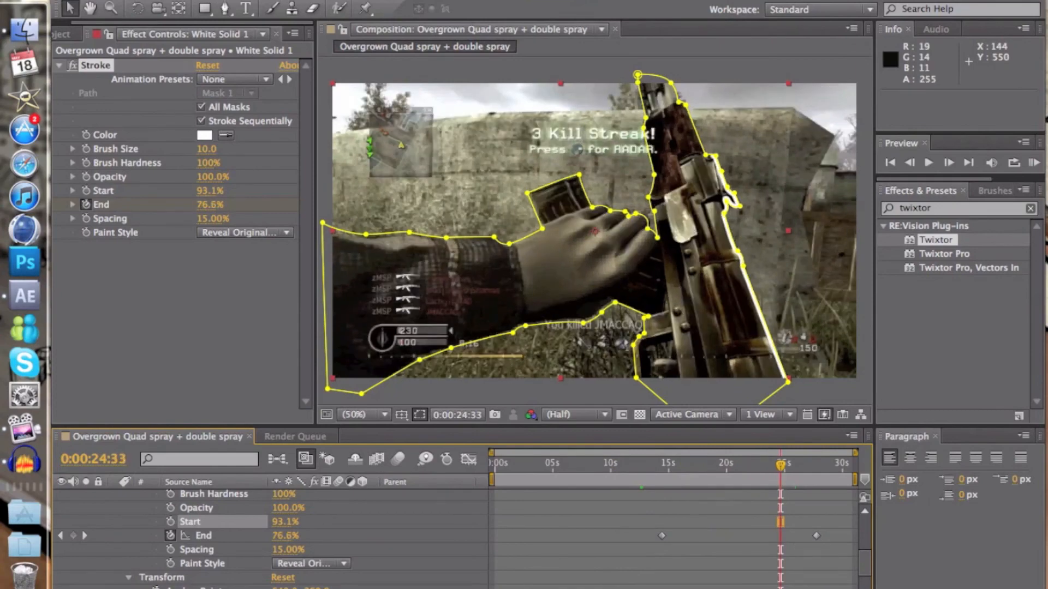
pyautogui.click(170, 0)
pyautogui.click(208, 2)
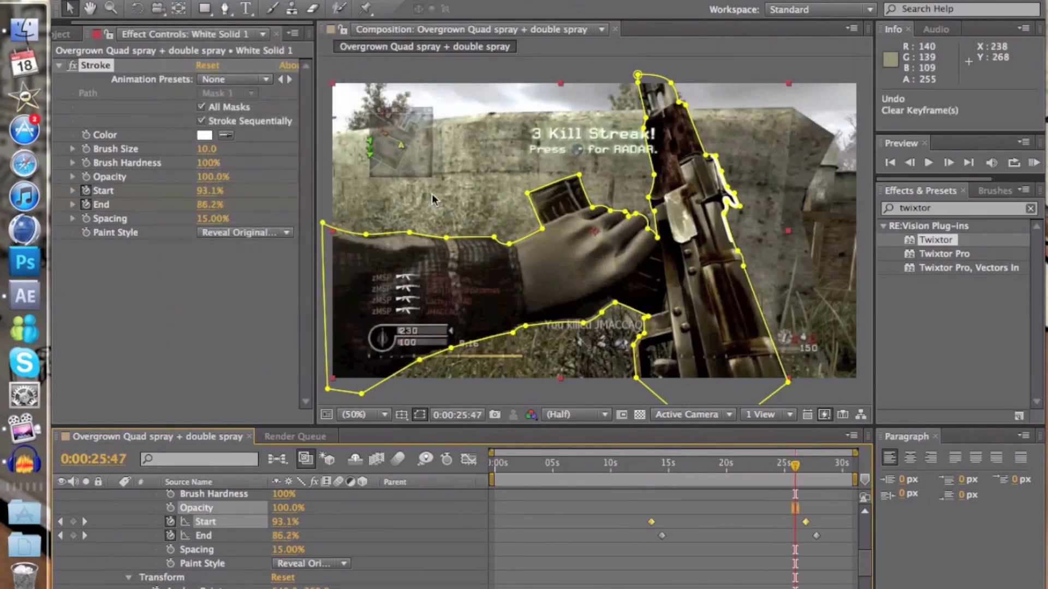
# - Collapse the Stroke effect and White Solid 1's properties, and select the gameplay clip layer with the playhead at 0:00:02:45
pyautogui.moveTo(807, 465)
pyautogui.mouseDown()
pyautogui.moveTo(789, 465)
pyautogui.moveTo(816, 465)
pyautogui.moveTo(608, 465)
pyautogui.moveTo(675, 451)
pyautogui.moveTo(695, 464)
pyautogui.moveTo(824, 467)
pyautogui.moveTo(674, 480)
pyautogui.moveTo(527, 465)
pyautogui.mouseUp()
pyautogui.click(60, 66)
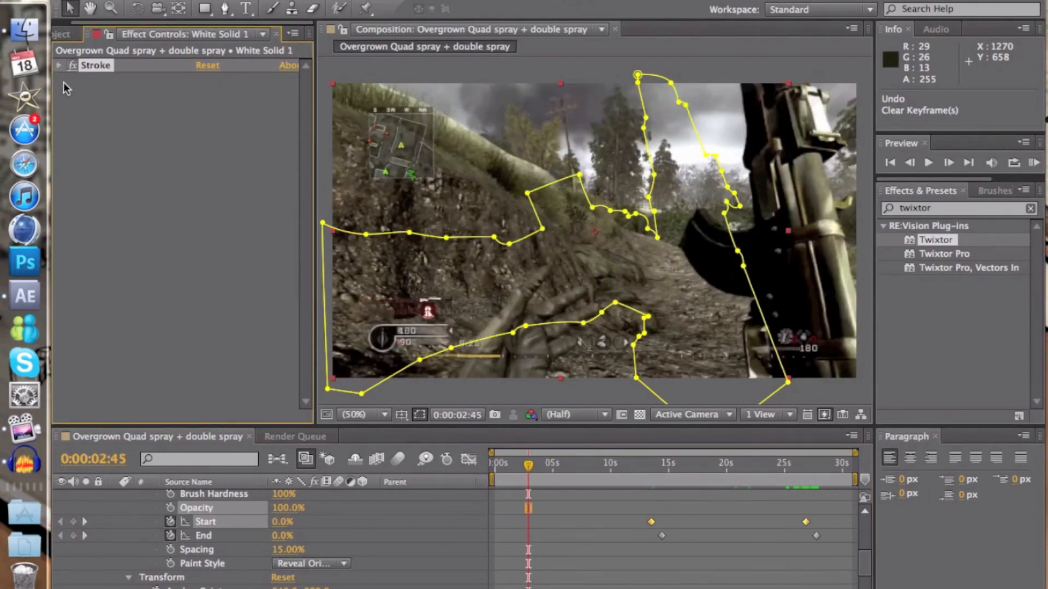
pyautogui.click(63, 34)
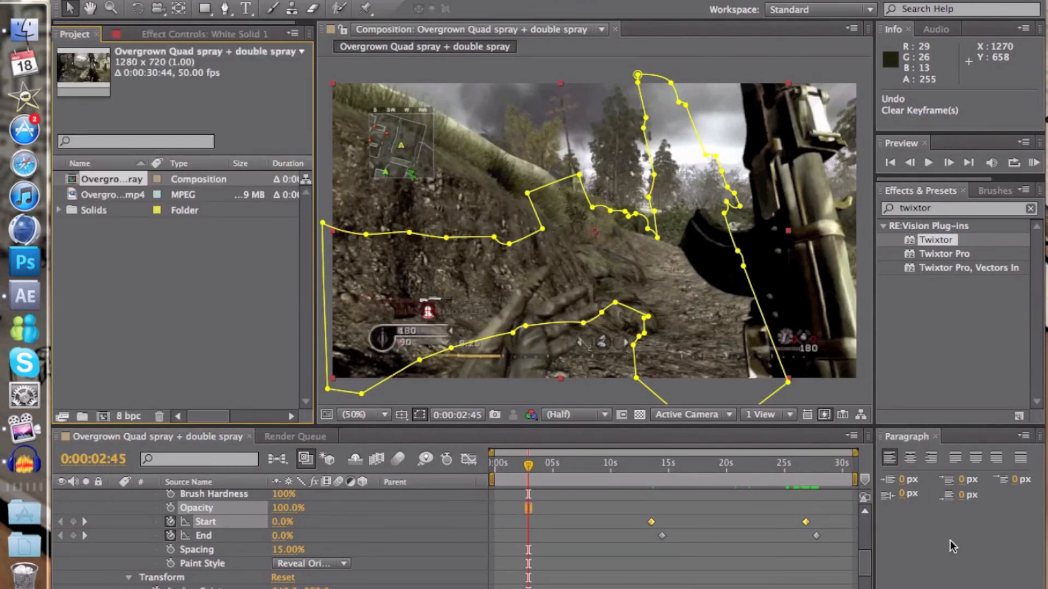
pyautogui.moveTo(865, 564); pyautogui.dragTo(864, 534)
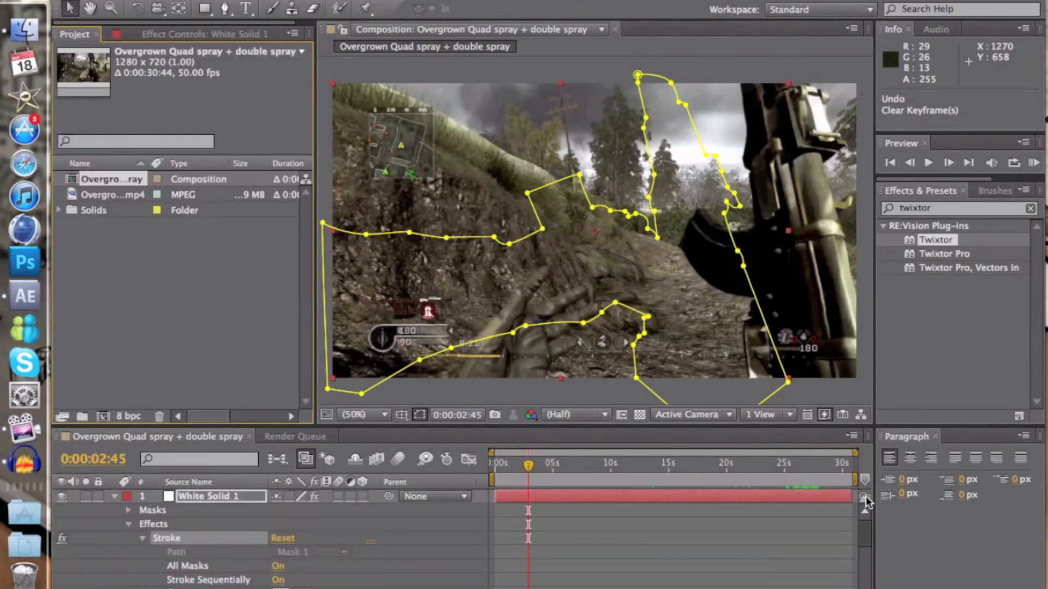
pyautogui.click(115, 498)
pyautogui.click(198, 510)
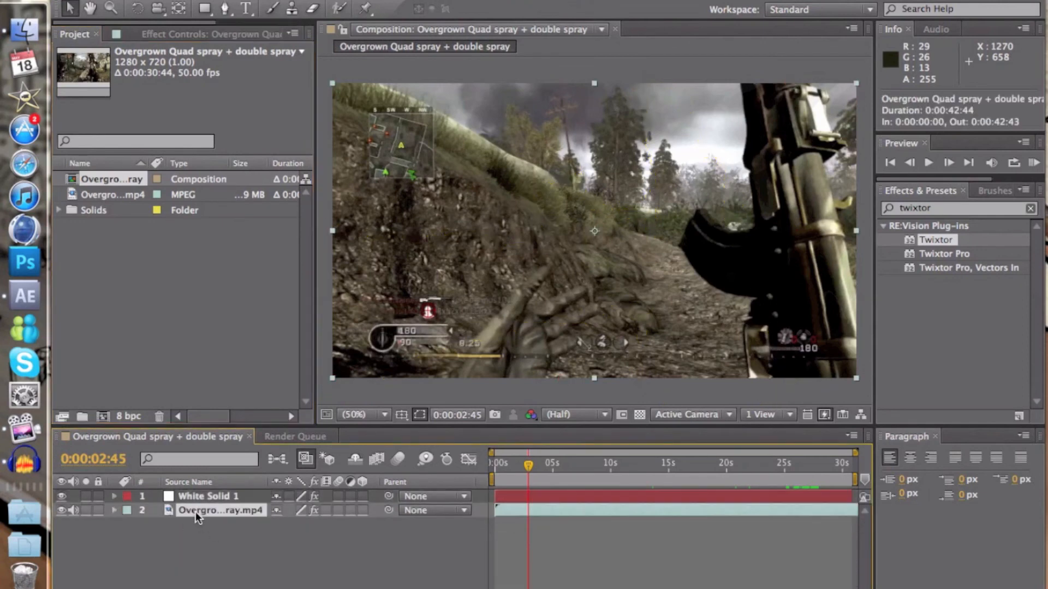
pyautogui.click(298, 0)
pyautogui.moveTo(316, 1)
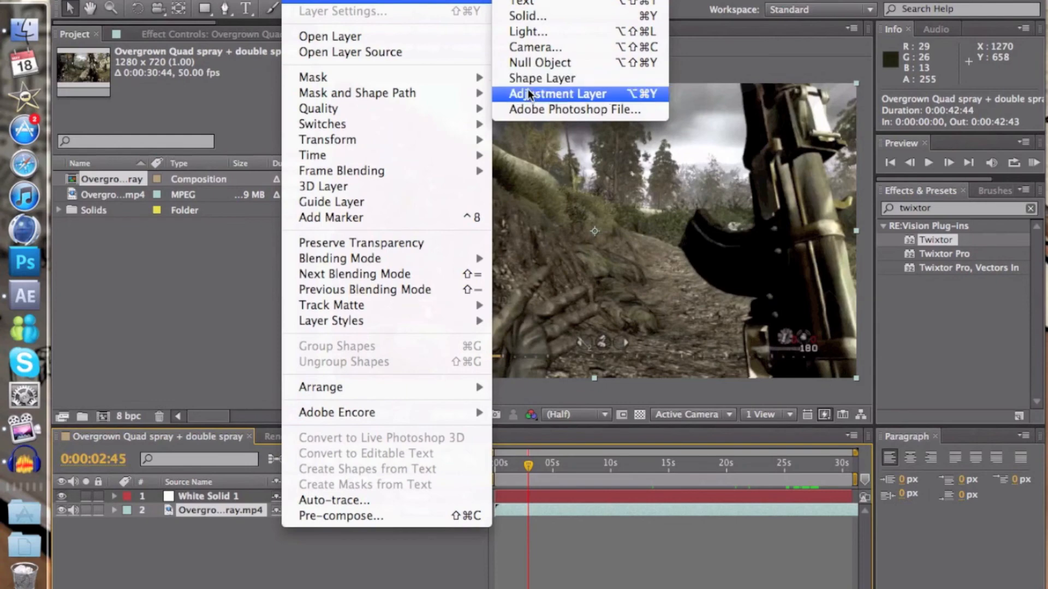
pyautogui.click(176, 228)
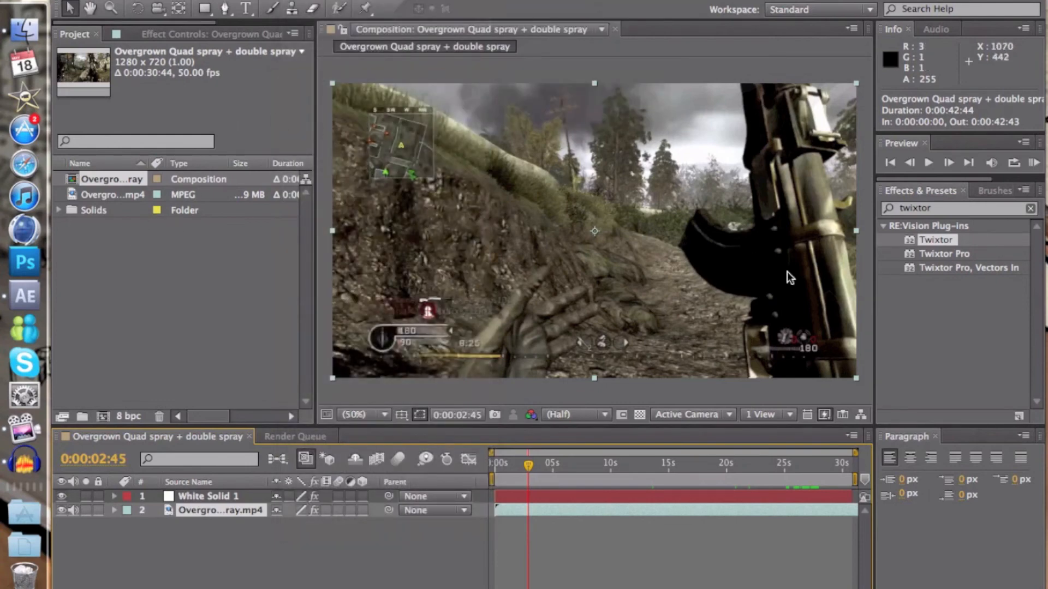
# - Clear the effects search and add the Overgrown Quad spray + double spray composition to the render queue
pyautogui.click(1030, 208)
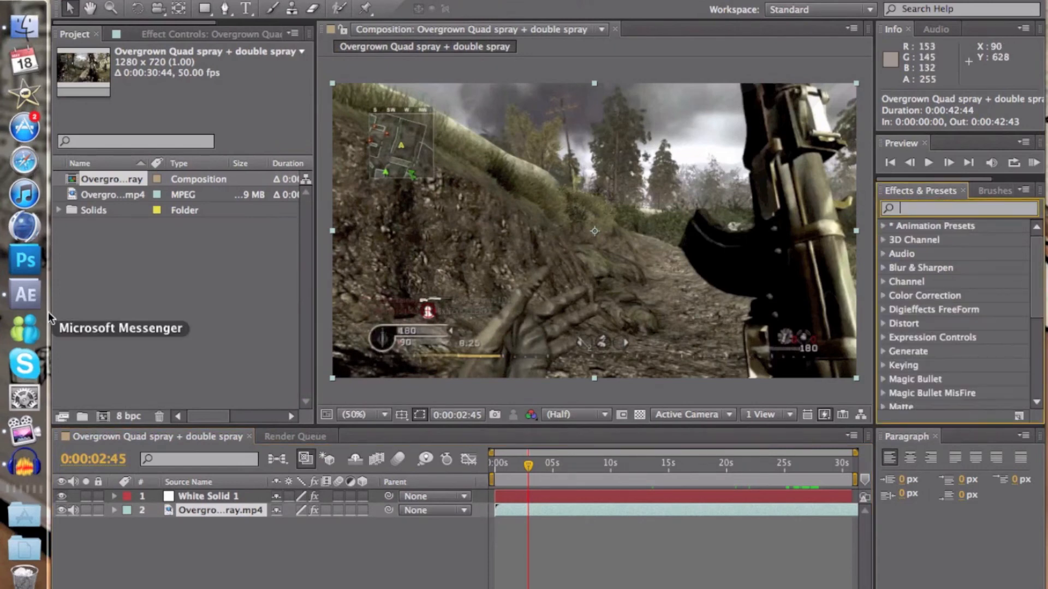
pyautogui.click(137, 266)
pyautogui.click(218, 0)
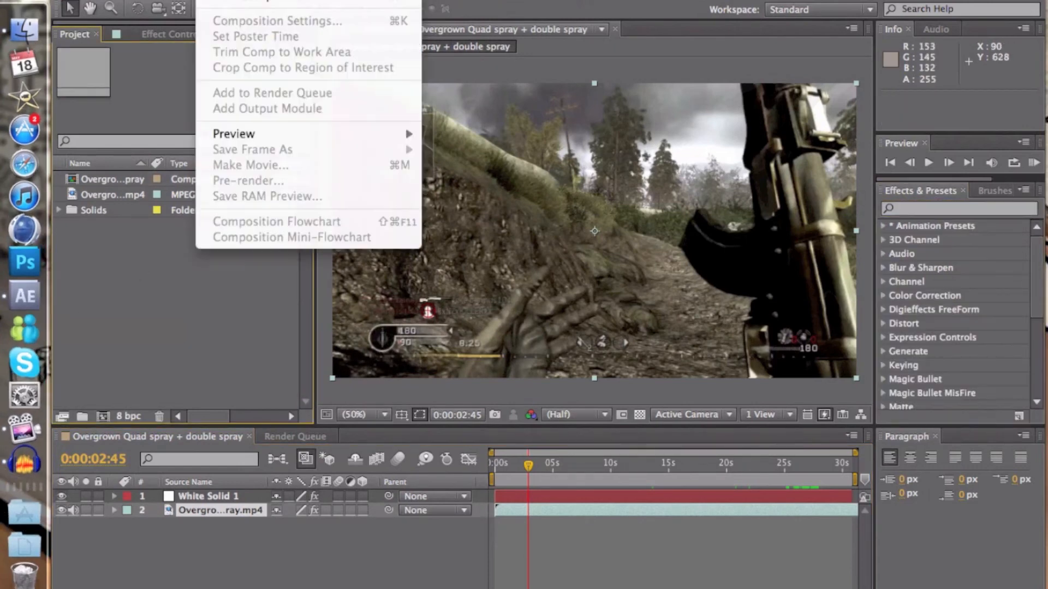
pyautogui.click(80, 364)
pyautogui.click(257, 0)
pyautogui.click(143, 482)
pyautogui.click(137, 544)
pyautogui.click(256, 0)
pyautogui.moveTo(299, 132)
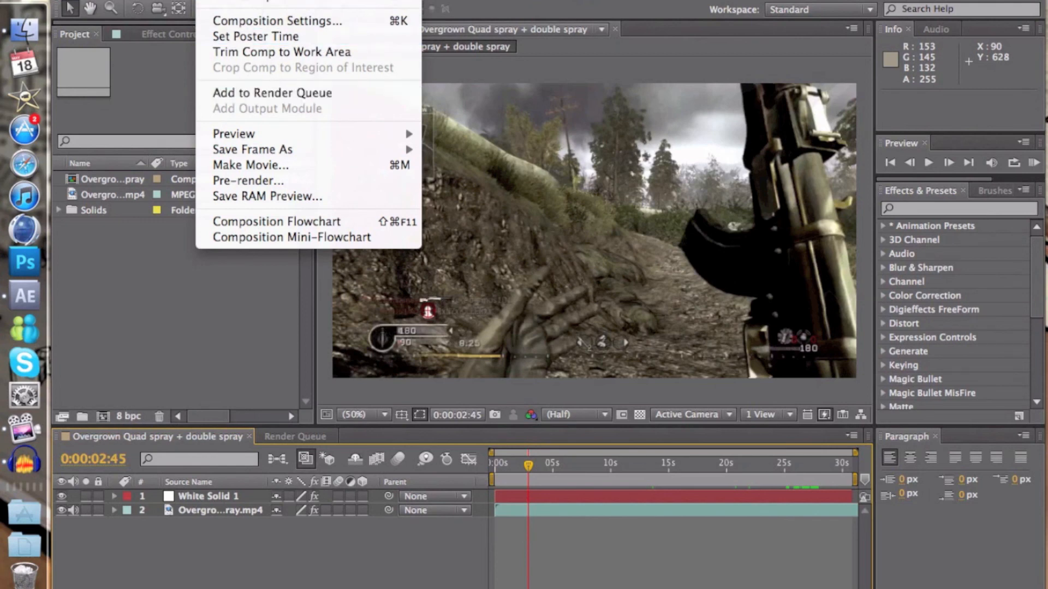
pyautogui.click(241, 96)
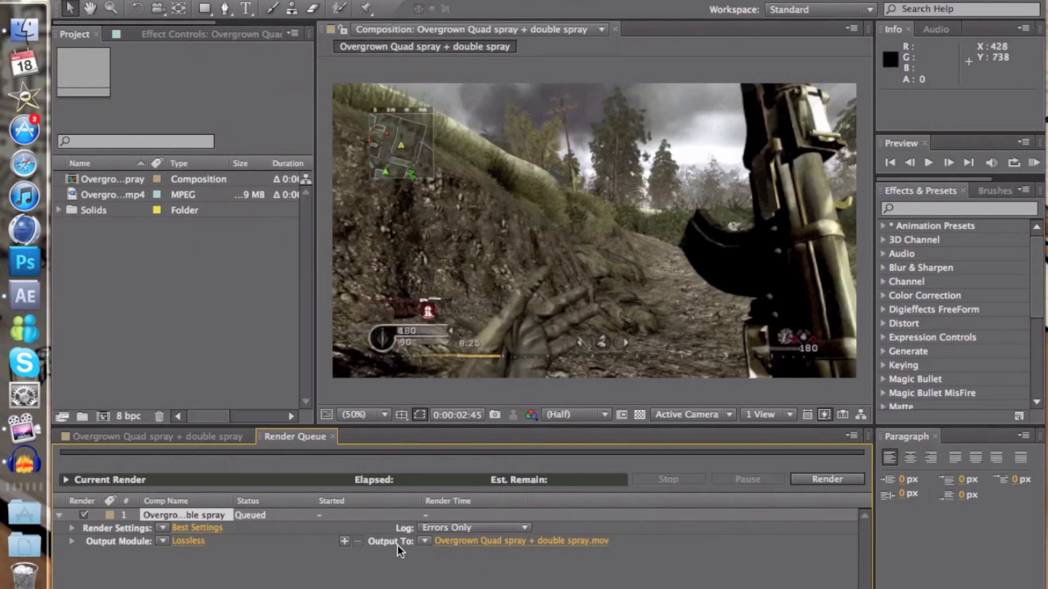
# - Set the render output to a QuickTime movie named Tut Render on the Desktop and start the render
pyautogui.click(467, 539)
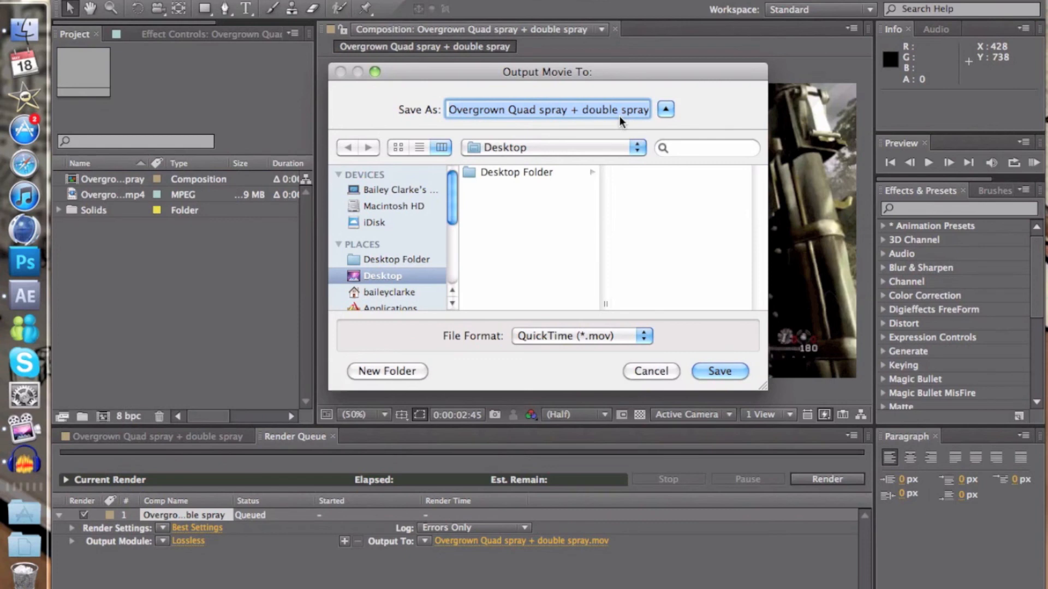
pyautogui.write('Tut Render')
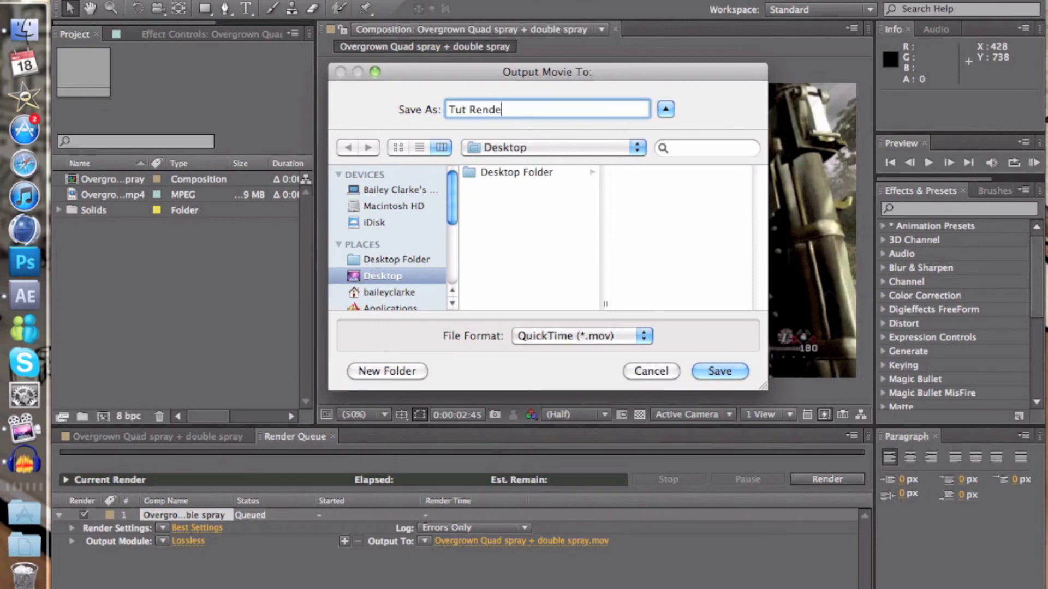
pyautogui.click(611, 335)
pyautogui.click(578, 334)
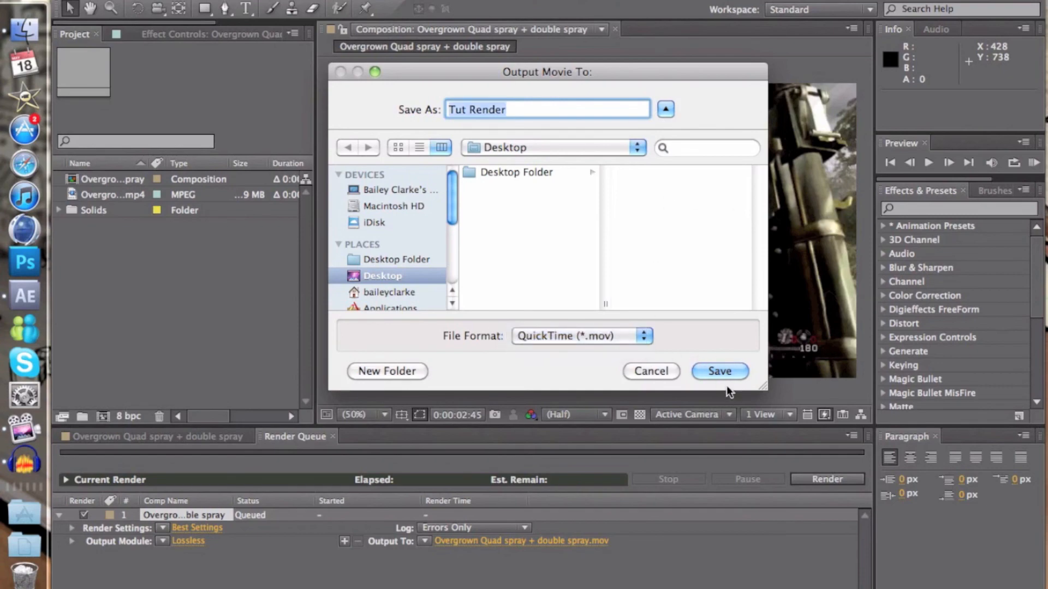
pyautogui.click(724, 372)
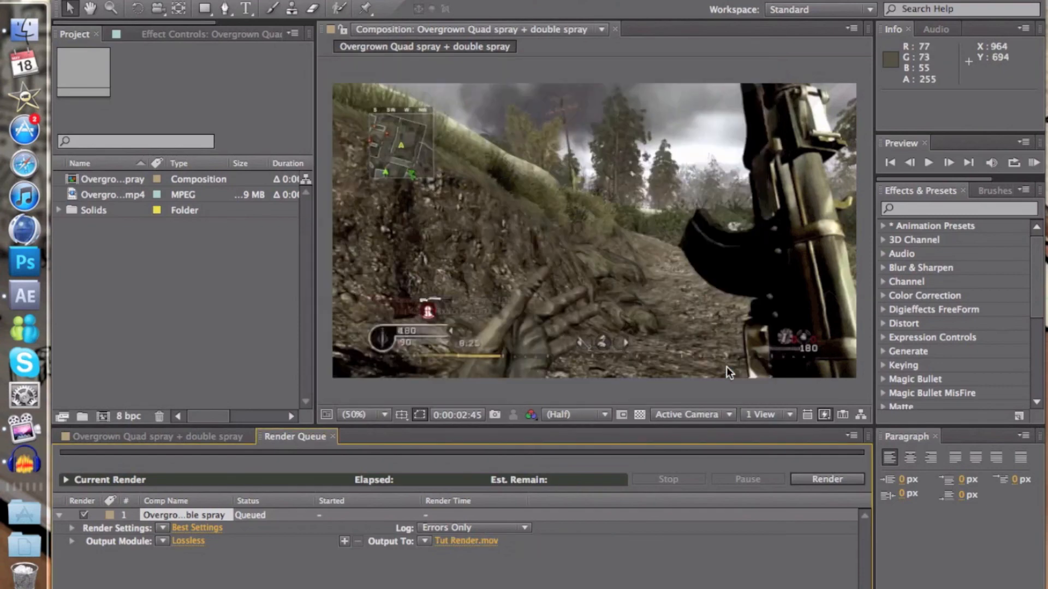
pyautogui.click(828, 480)
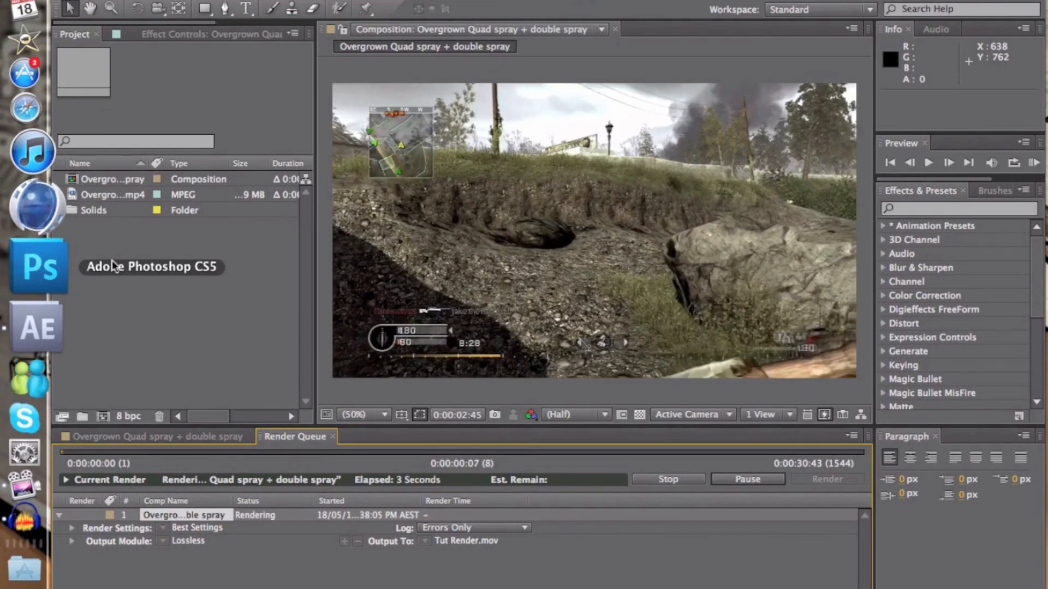
pyautogui.click(685, 2)
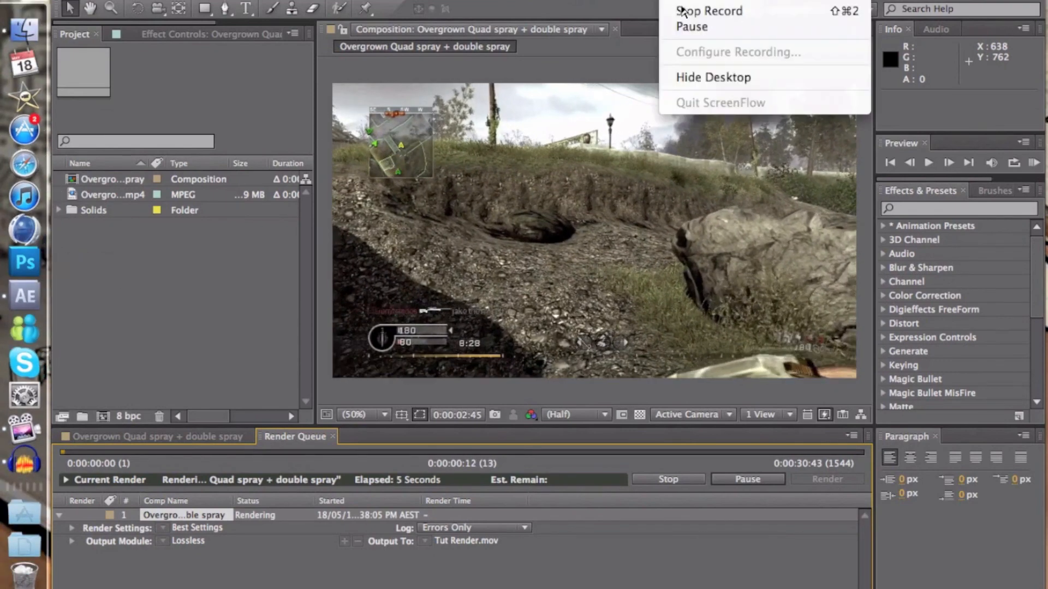
pyautogui.click(688, 28)
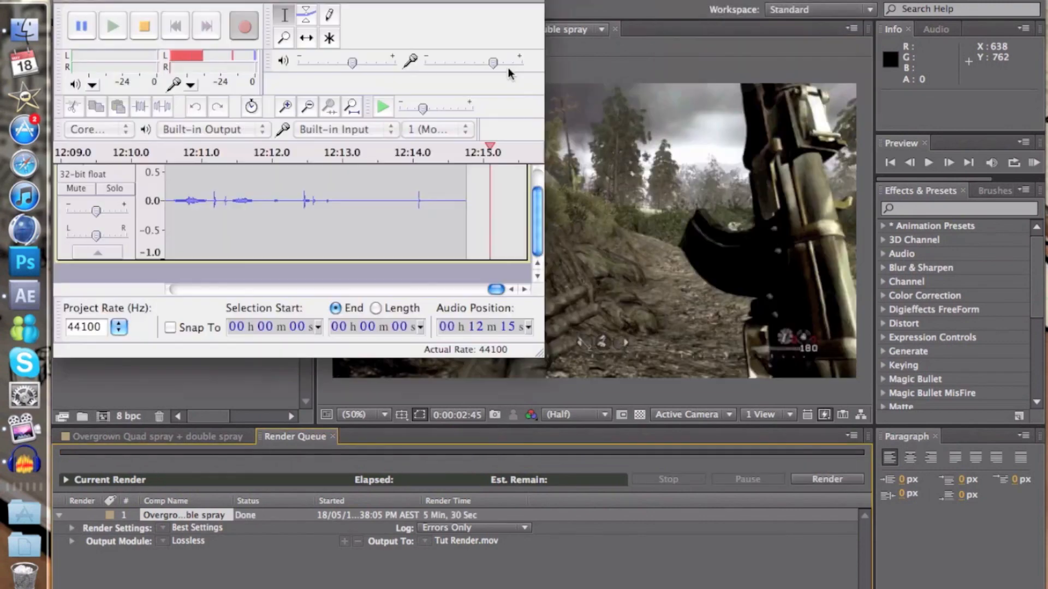
# - Hide the After Effects and Audacity windows to reveal the desktop with the rendered movie file
pyautogui.click(220, 363)
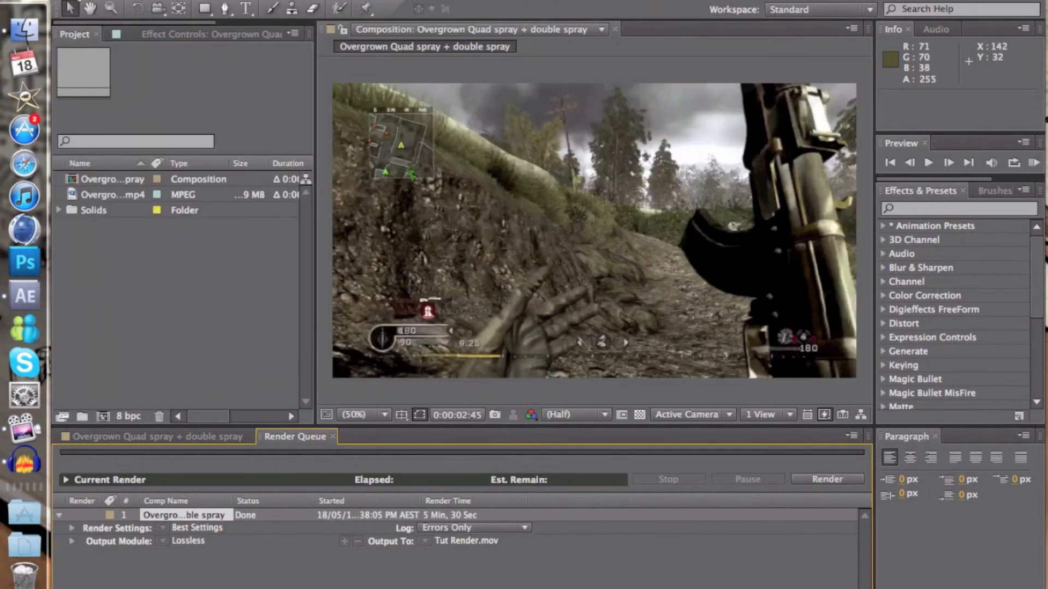
pyautogui.click(74, 1)
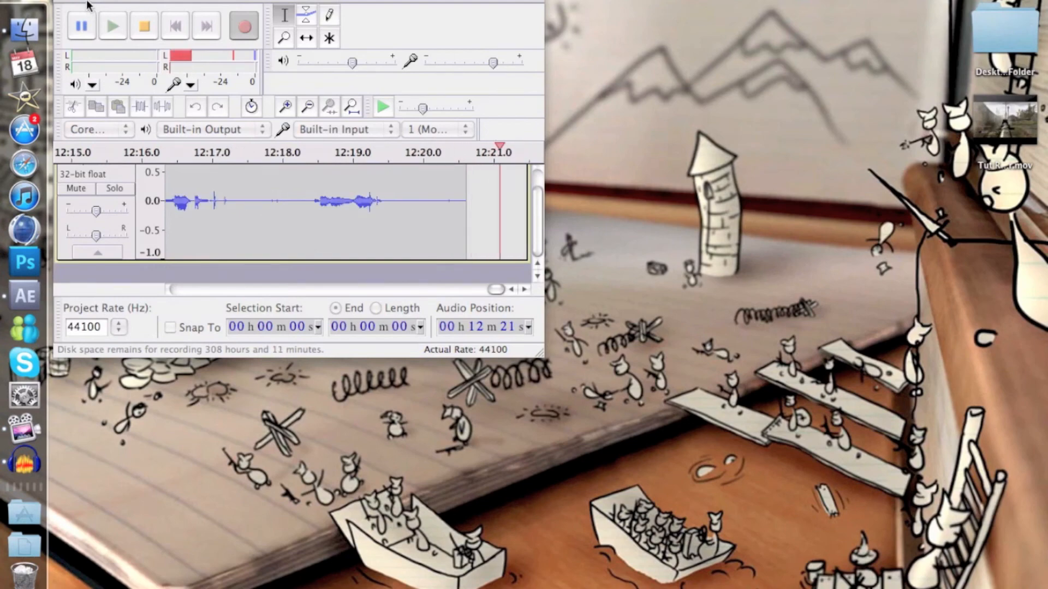
pyautogui.click(86, 2)
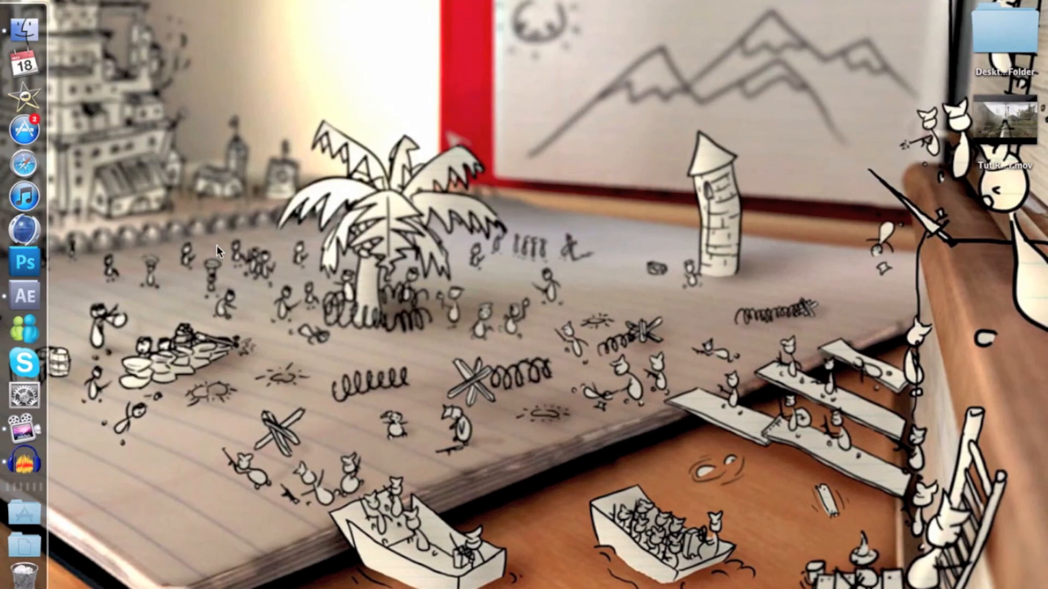
pyautogui.rightClick(33, 464)
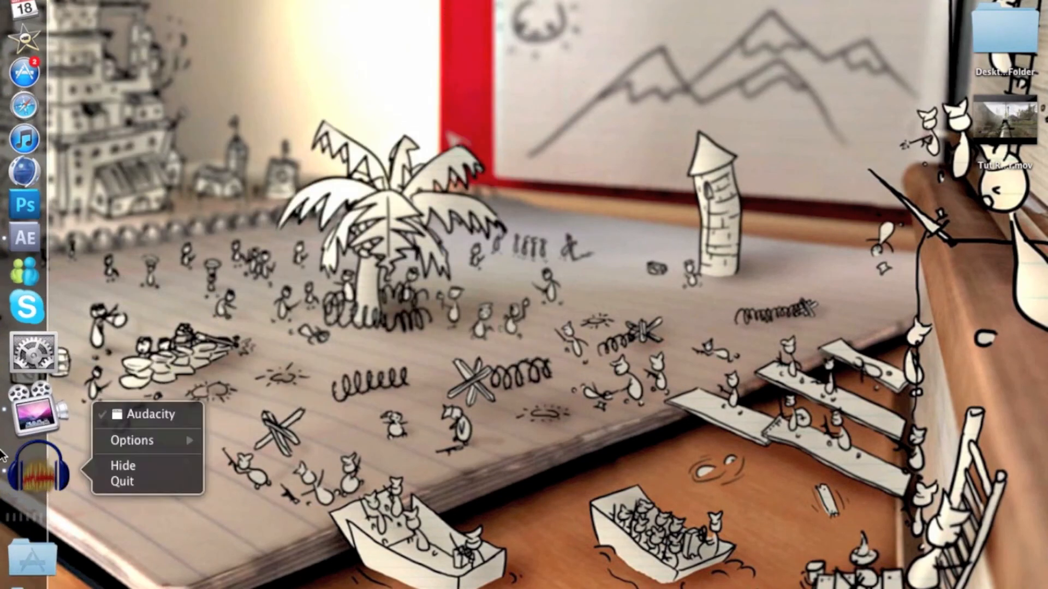
# - Open the rendered Tut Render.mov from the desktop in the movie player
pyautogui.click(146, 413)
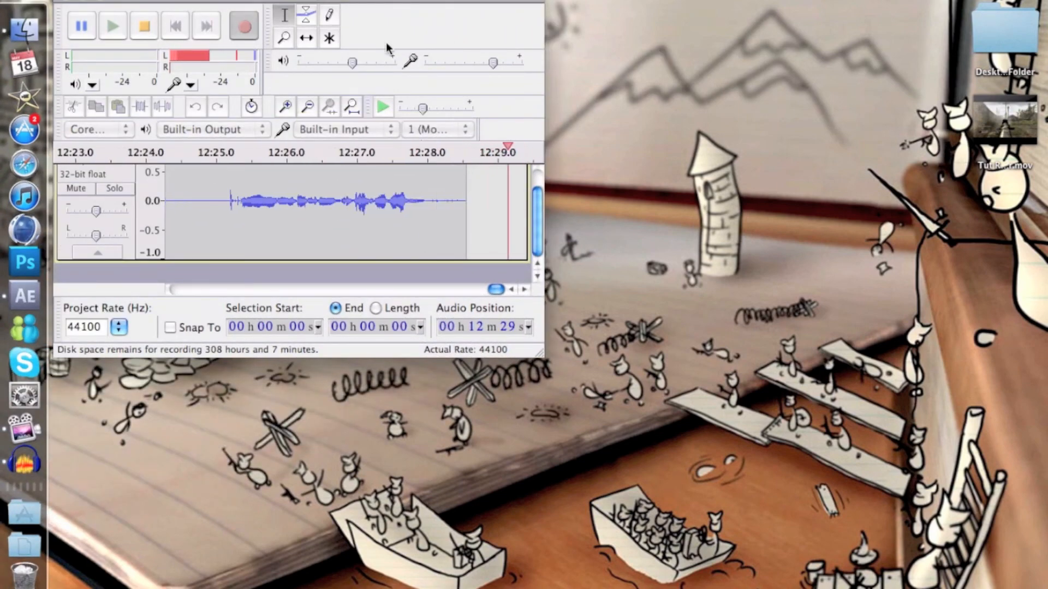
pyautogui.click(78, 1)
pyautogui.click(1001, 107)
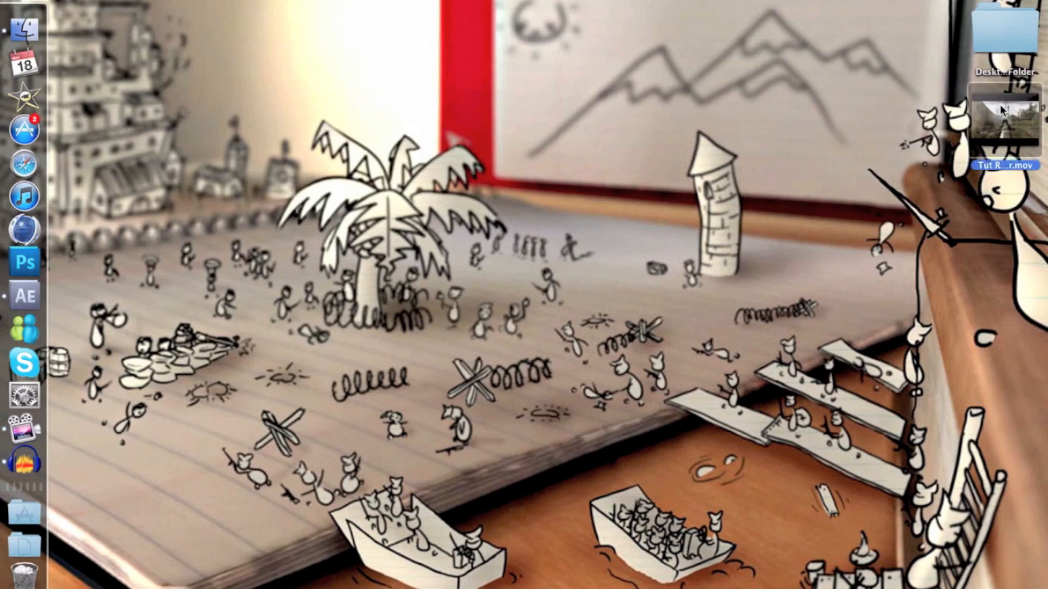
pyautogui.doubleClick(1002, 109)
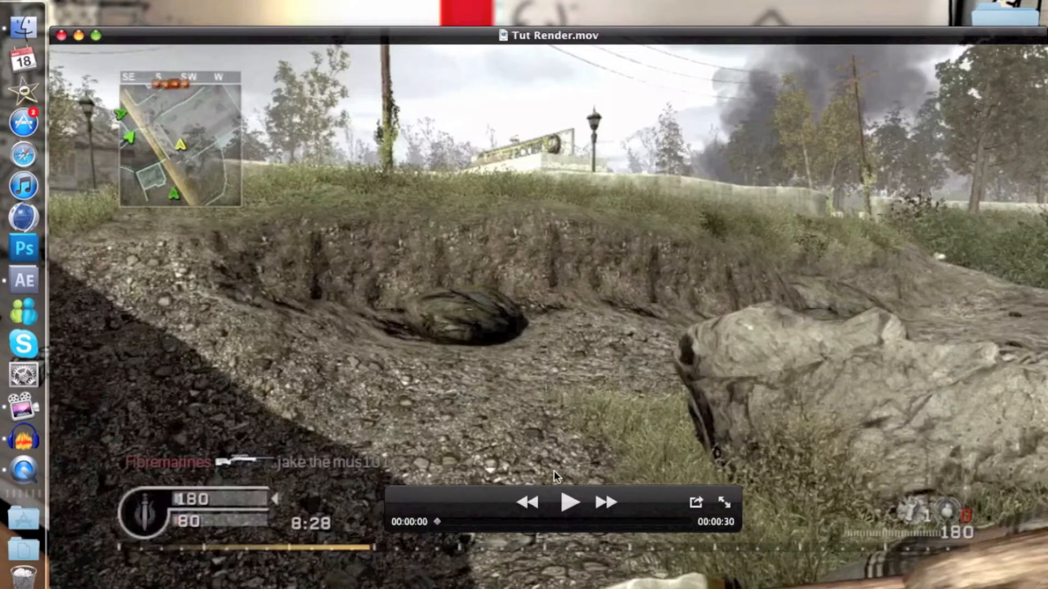
# - Play the Tut Render movie and scrub through its second half to review the animated white outline around the rifle, hand and arm
pyautogui.click(566, 500)
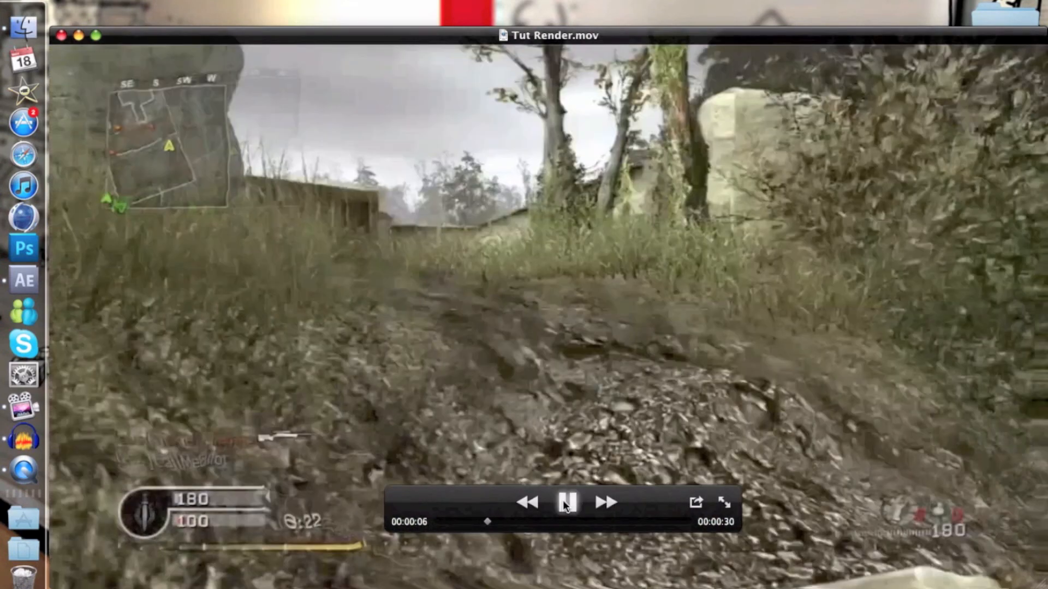
pyautogui.click(565, 505)
pyautogui.click(491, 524)
pyautogui.moveTo(520, 528); pyautogui.dragTo(637, 547)
pyautogui.moveTo(554, 523); pyautogui.dragTo(559, 523)
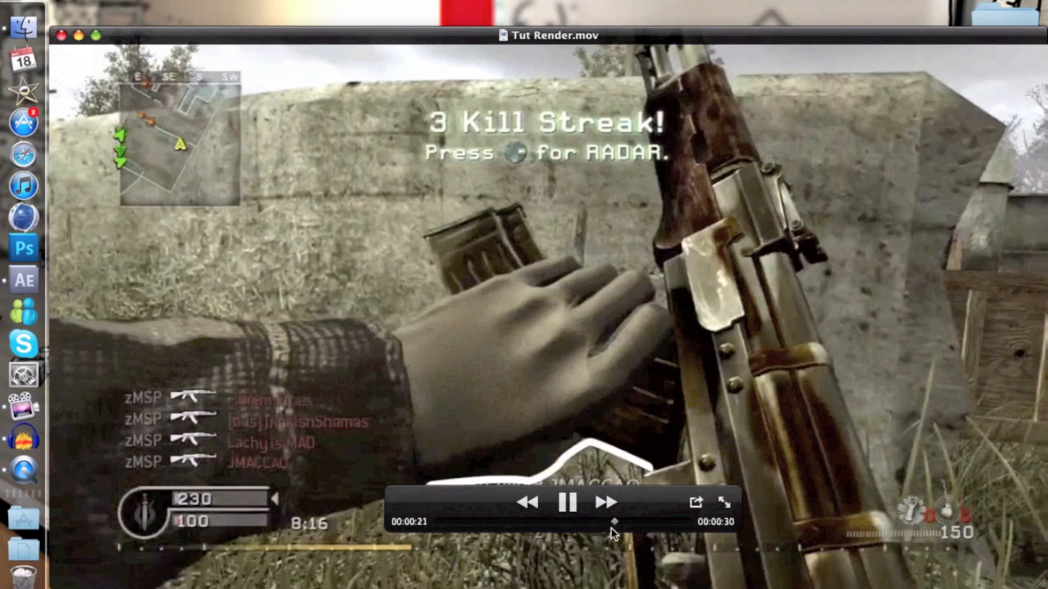
pyautogui.moveTo(619, 523); pyautogui.dragTo(549, 532)
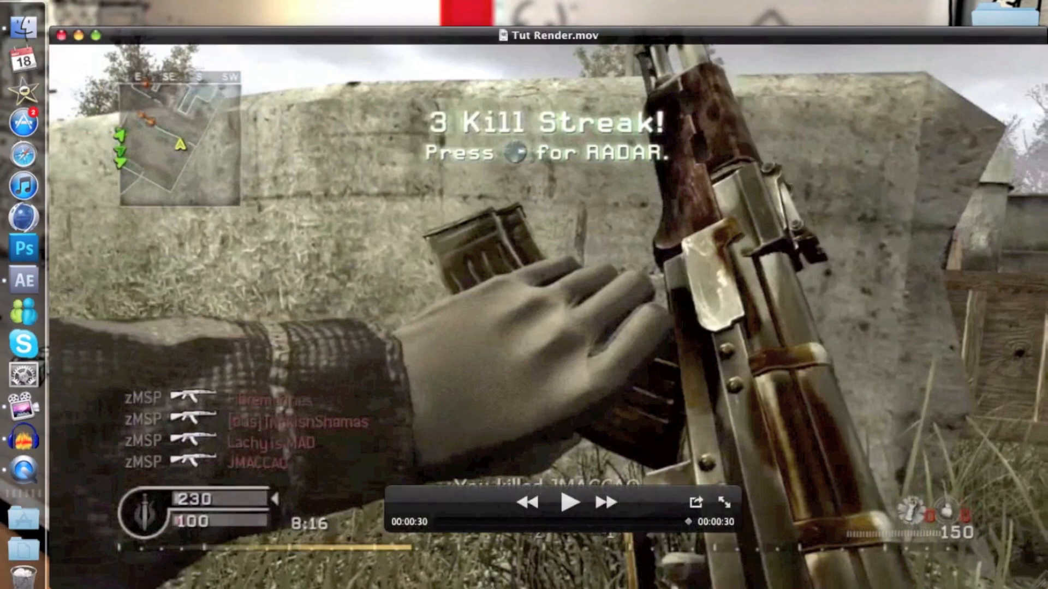
pyautogui.click(668, 1)
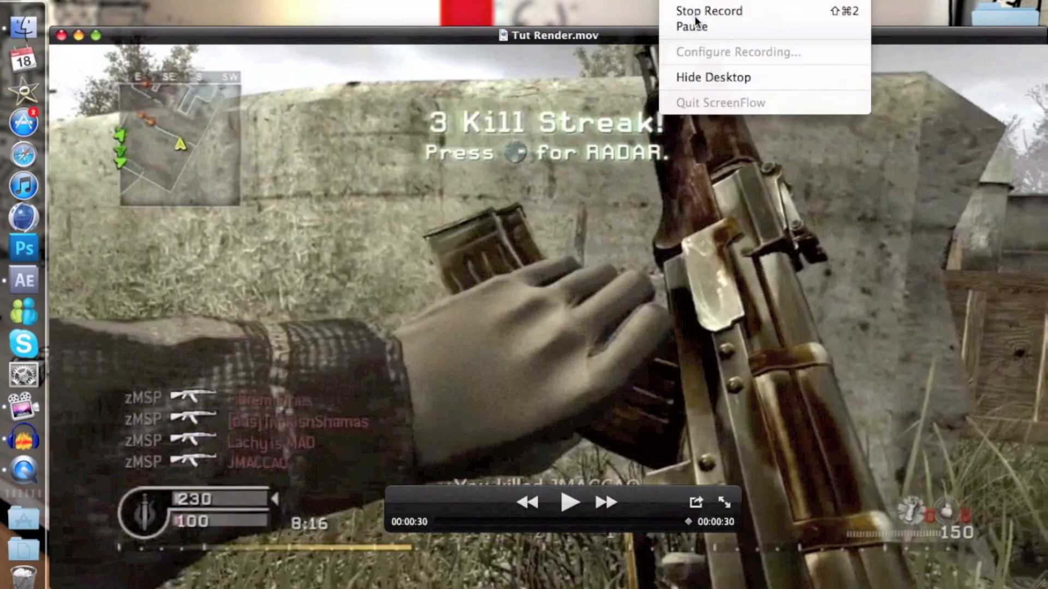
pyautogui.click(709, 11)
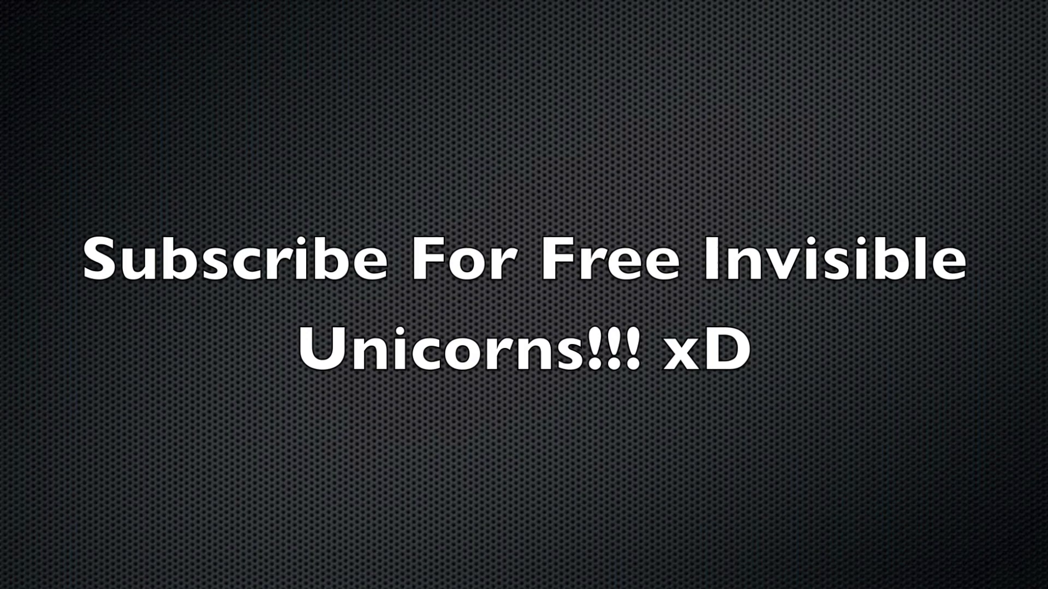